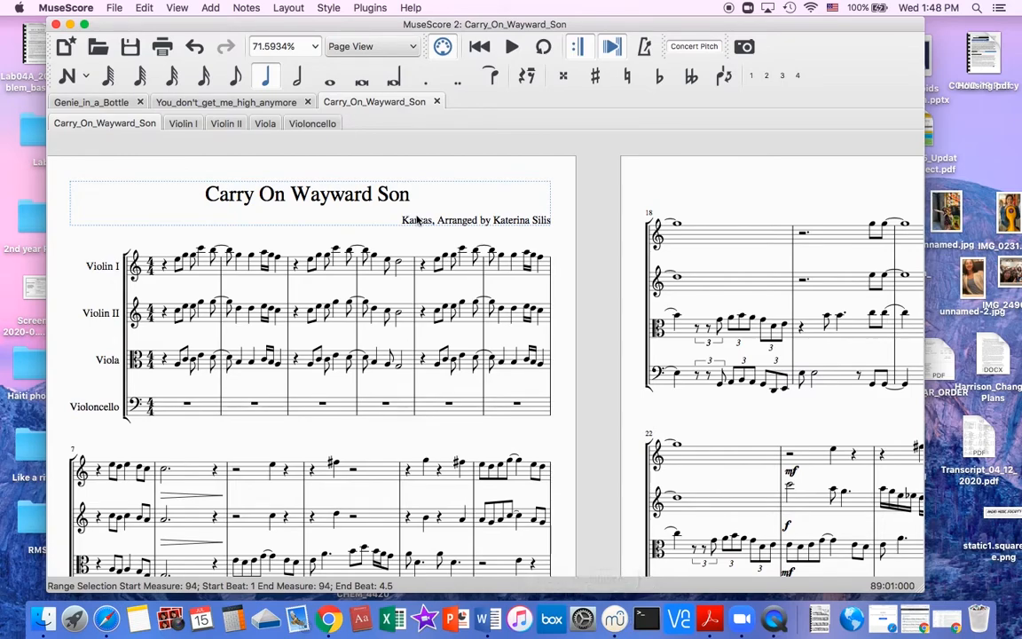
# Start a new score and enter the title "Twinkle Twinkle Little Star".
pyautogui.click(111, 7)
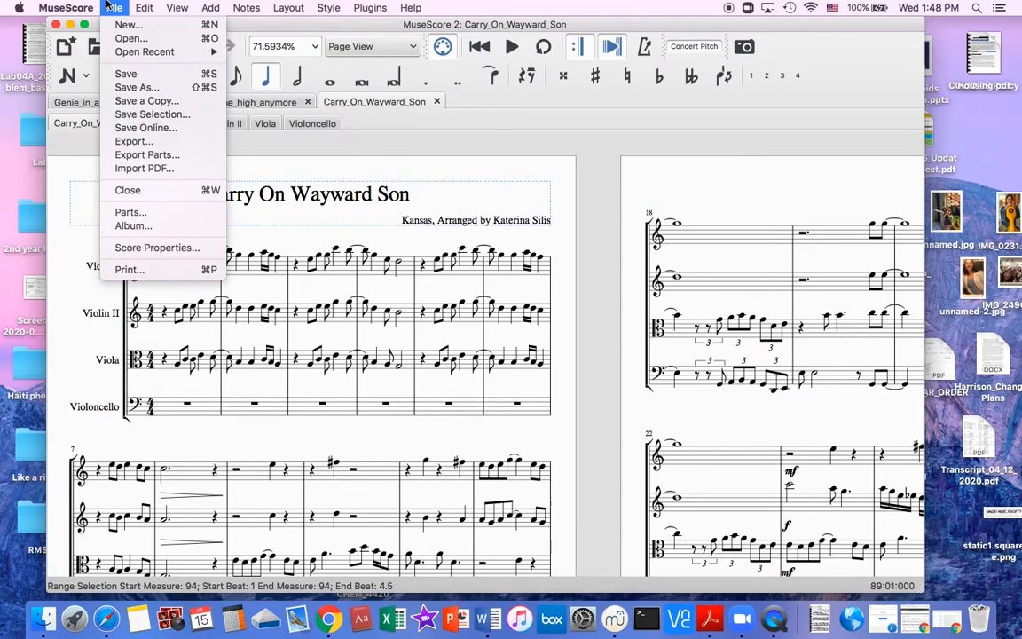
pyautogui.click(129, 24)
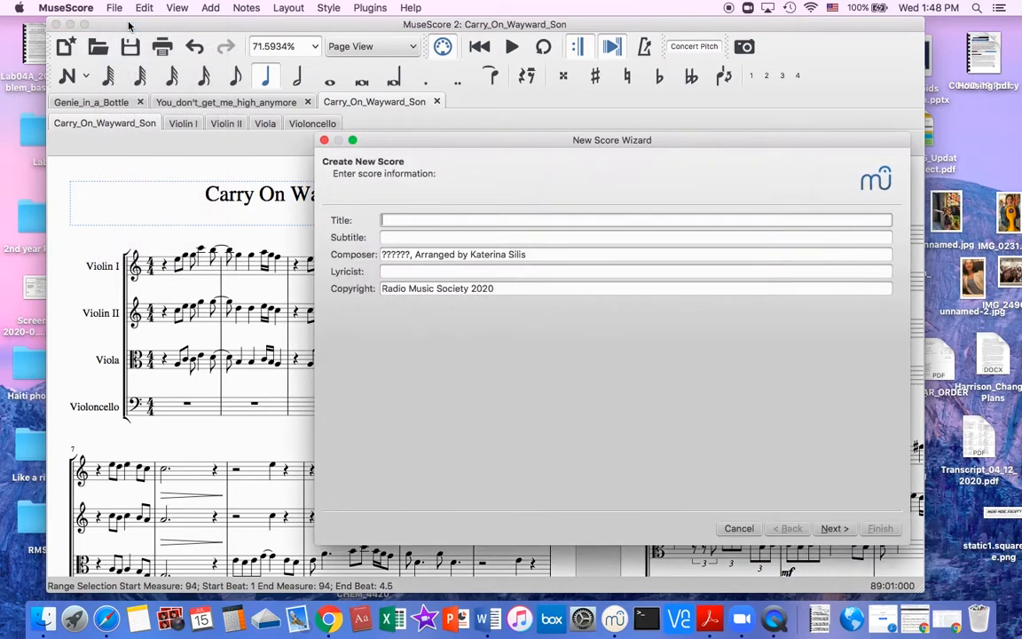
pyautogui.write('Twin')
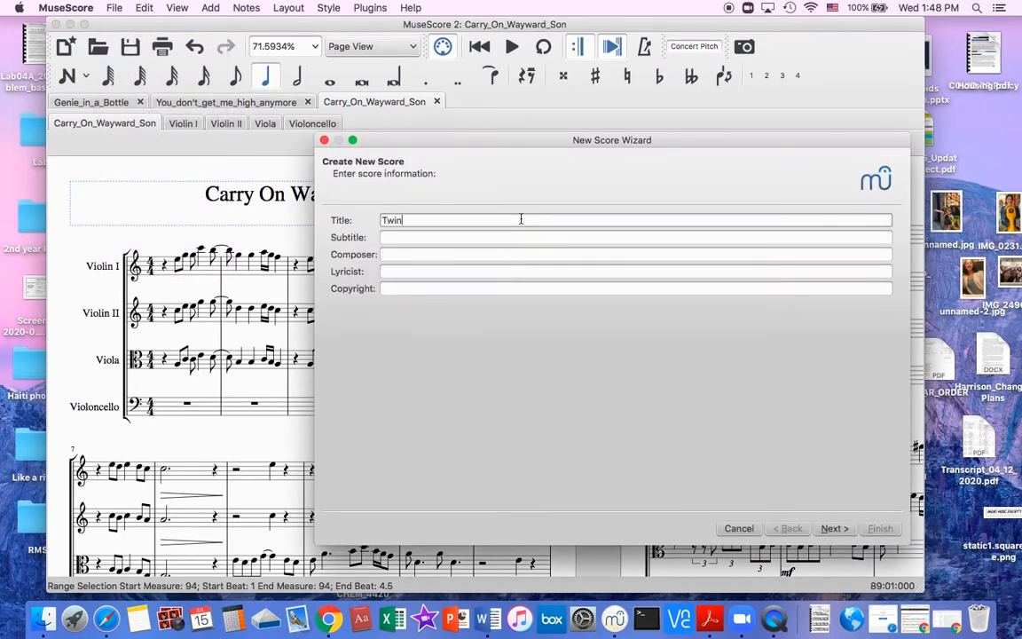
pyautogui.write('kle Twinkle Little Star')
# Fill in the composer line with "xxxxxx, Arranged by" followed by the arranger's full name.
pyautogui.click(483, 255)
pyautogui.write('xxxxxx')
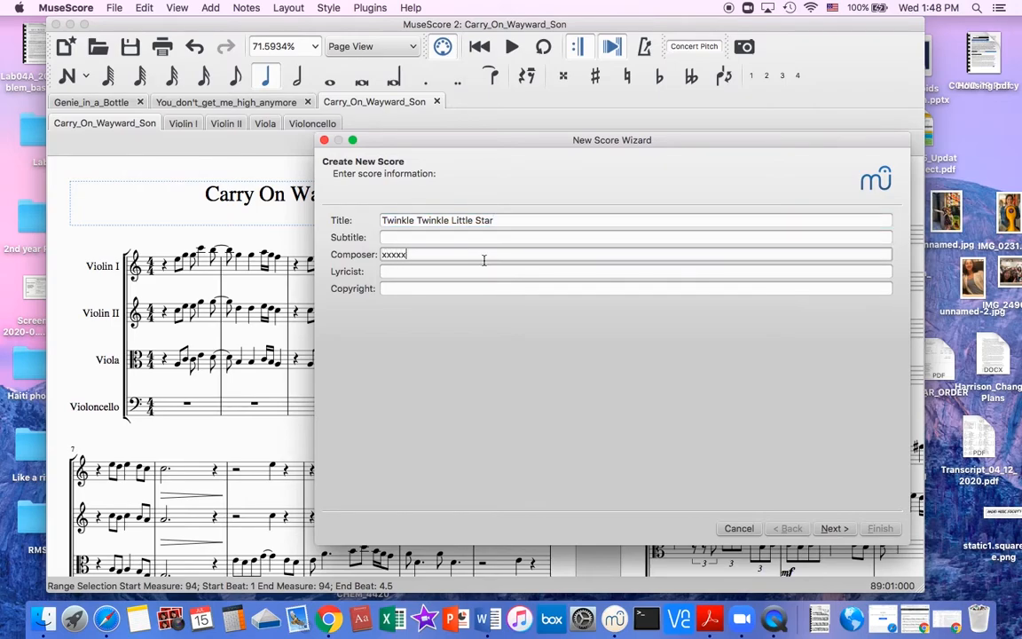
pyautogui.write(', Arranged by Katerina Silis')
pyautogui.press('Tab')
pyautogui.press('Tab')
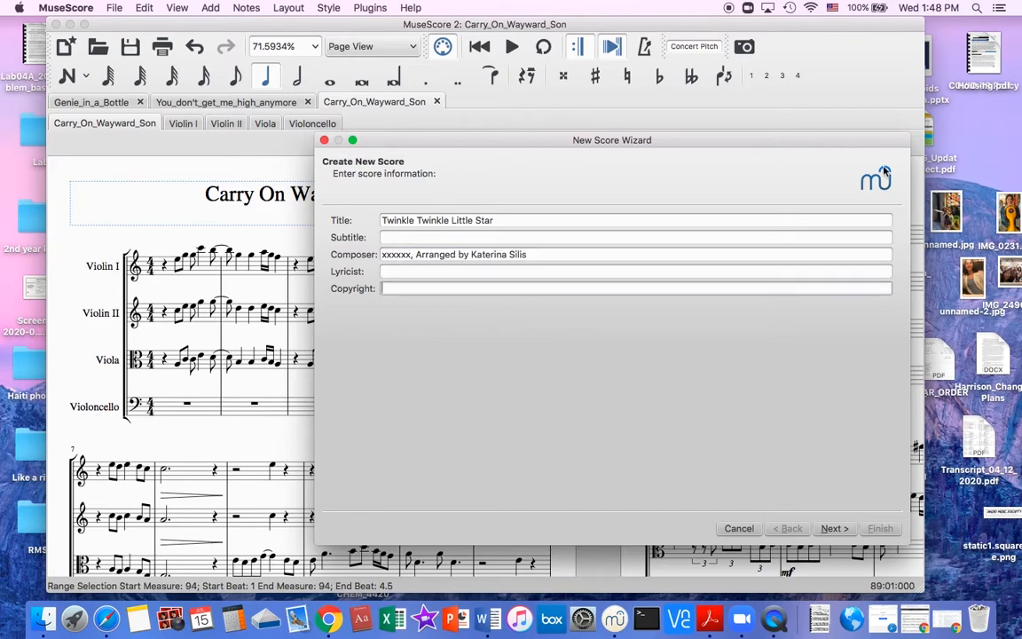
# Enter "Radio Music Society 2020" as the copyright and continue to the template choice.
pyautogui.write('Radio Music Society 2020')
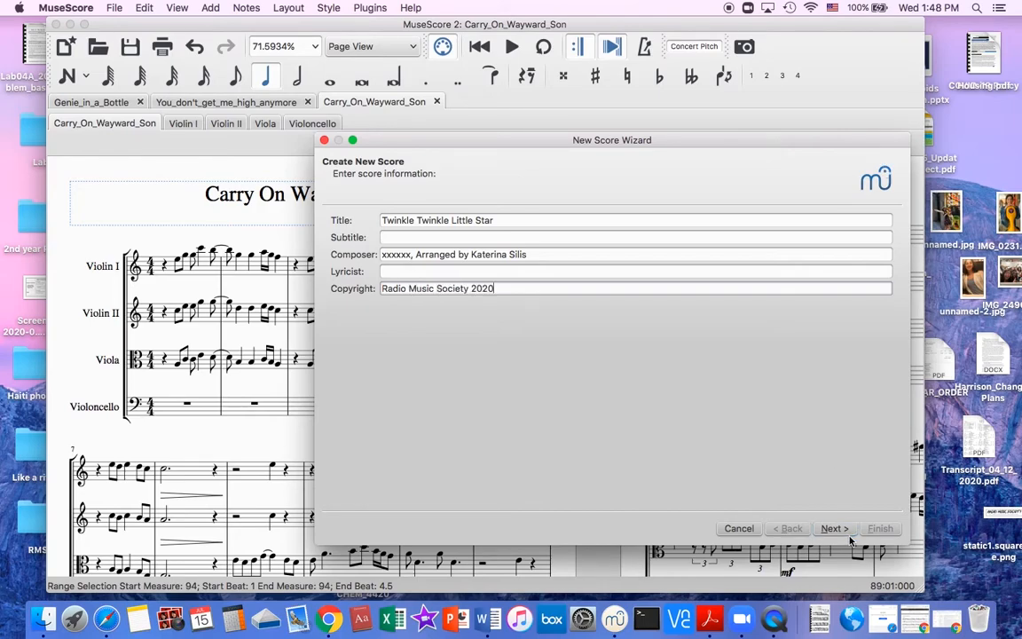
pyautogui.click(839, 529)
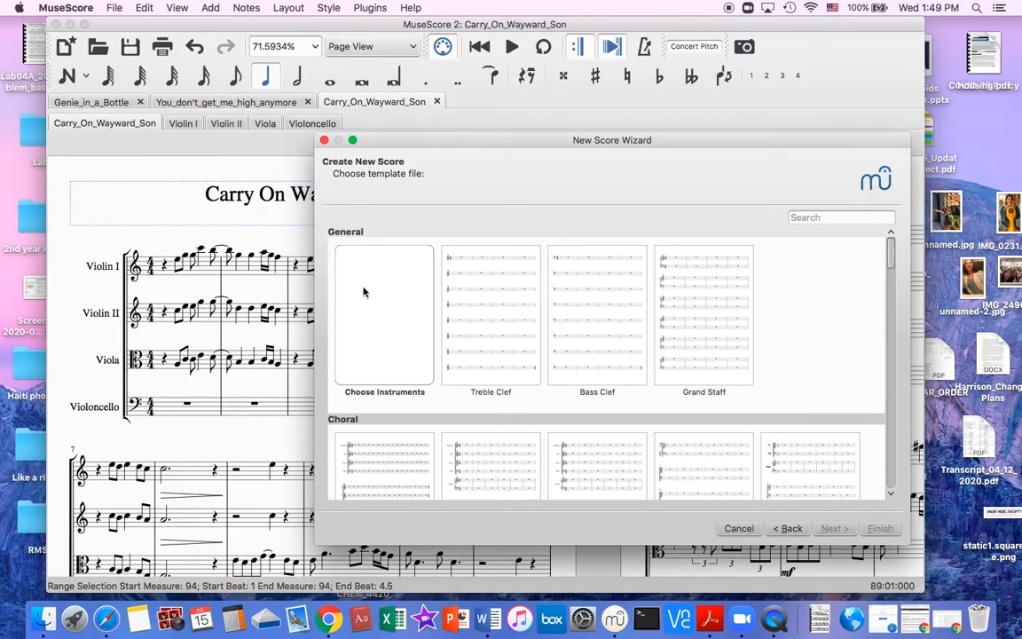
# Choose the String Quartet template from the Chamber Music group for the new score.
pyautogui.scroll(-10, 440, 380)
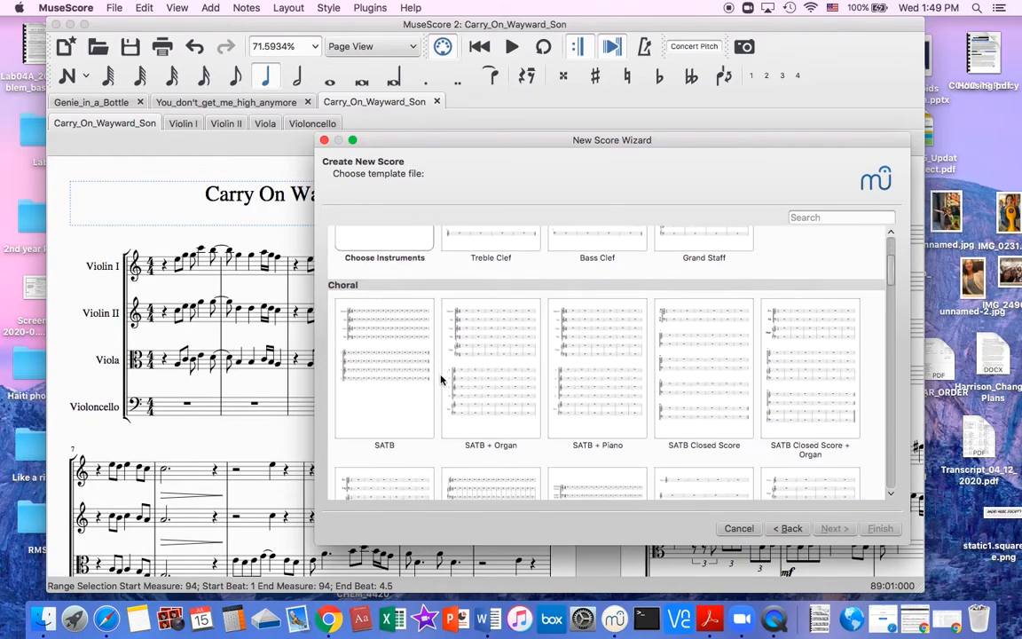
pyautogui.scroll(-5, 440, 380)
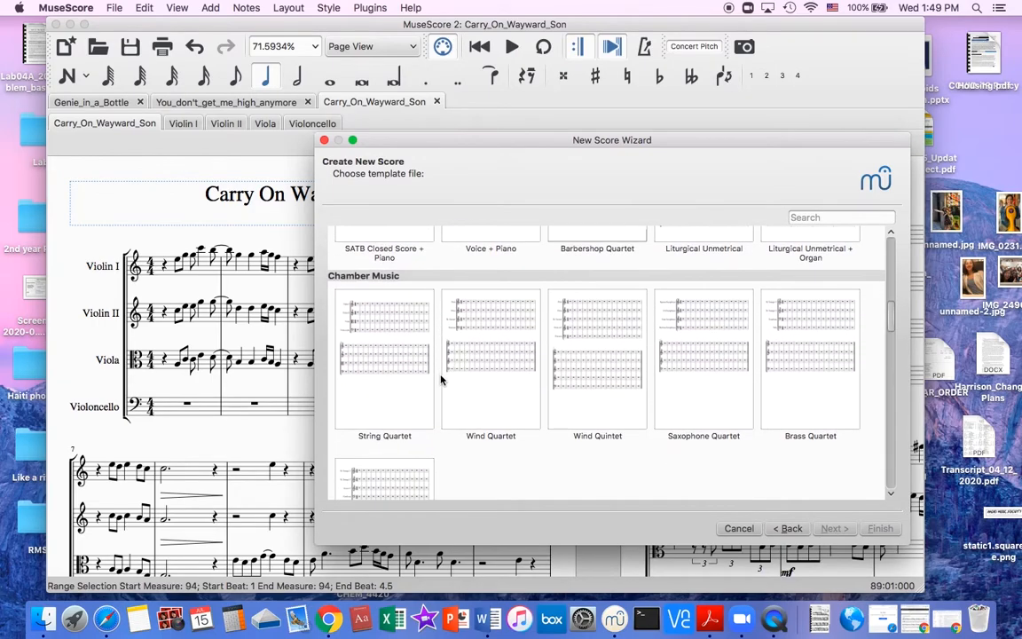
pyautogui.scroll(-3, 441, 451)
pyautogui.scroll(2, 407, 295)
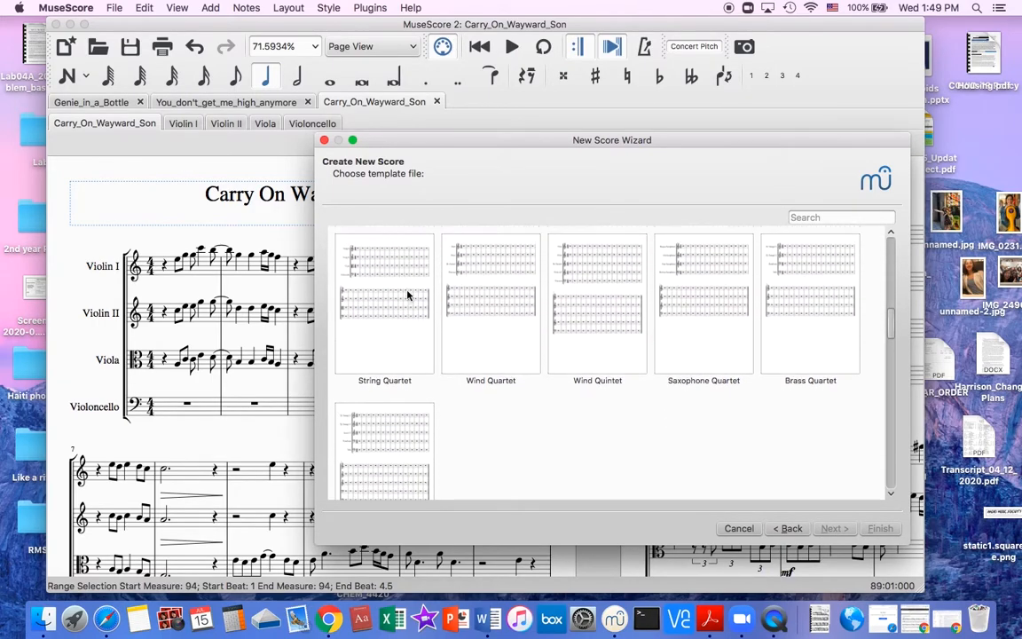
pyautogui.doubleClick(387, 325)
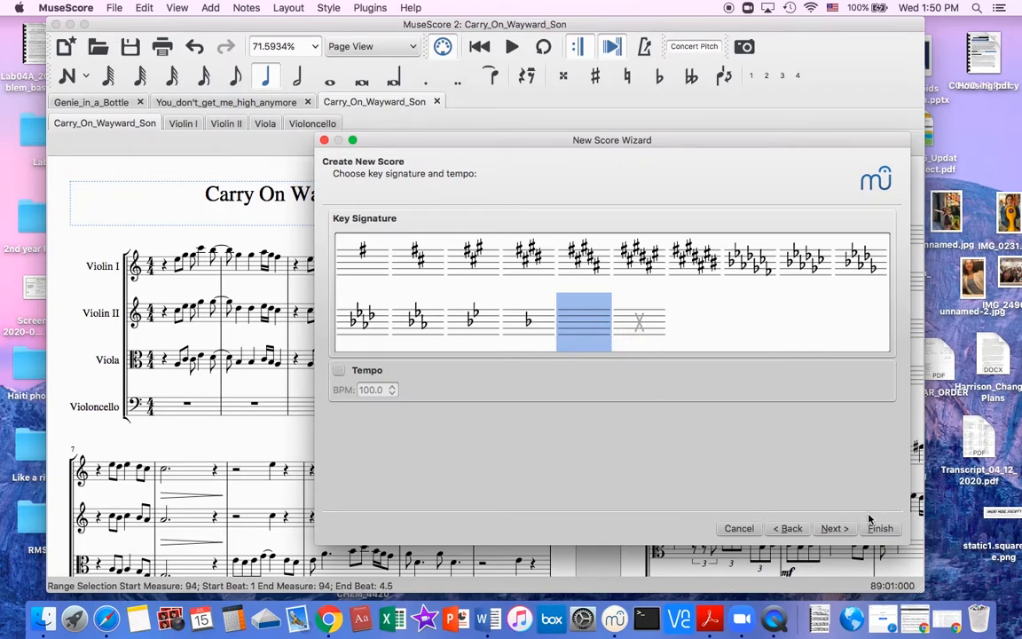
# Accept the key signature without sharps or flats, 4/4 time and 100 measures, and create the score.
pyautogui.click(834, 528)
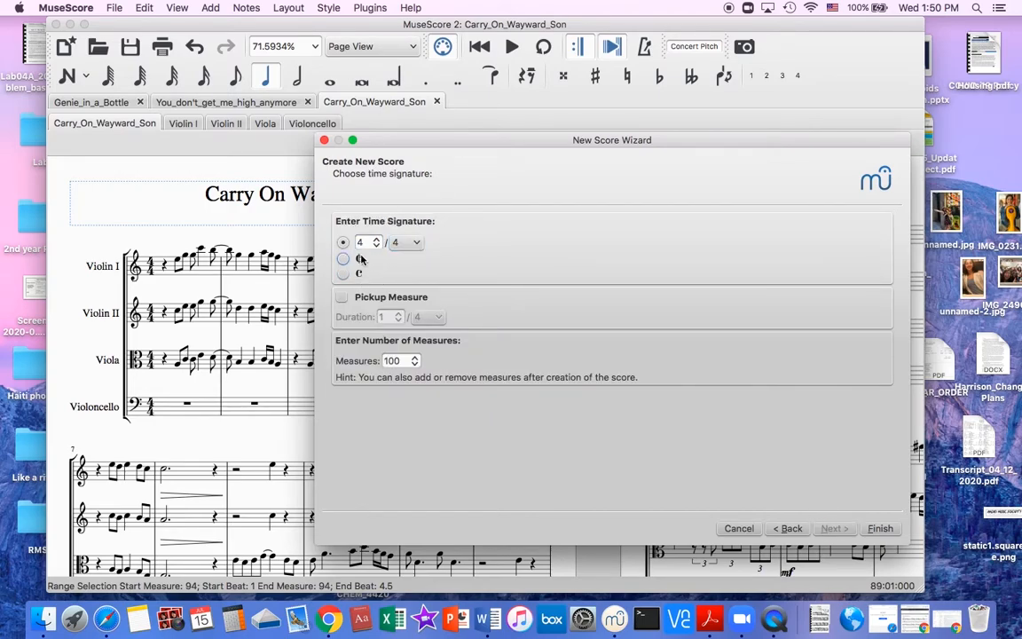
pyautogui.press('Tab')
pyautogui.click(880, 530)
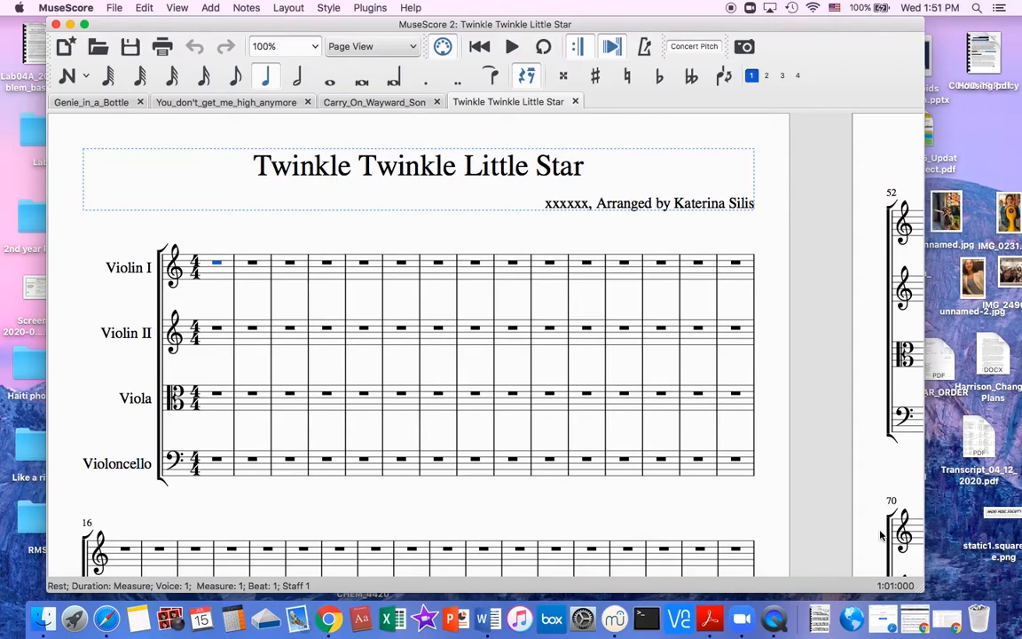
pyautogui.scroll(-10, 882, 535)
pyautogui.hscroll(8, 881, 535)
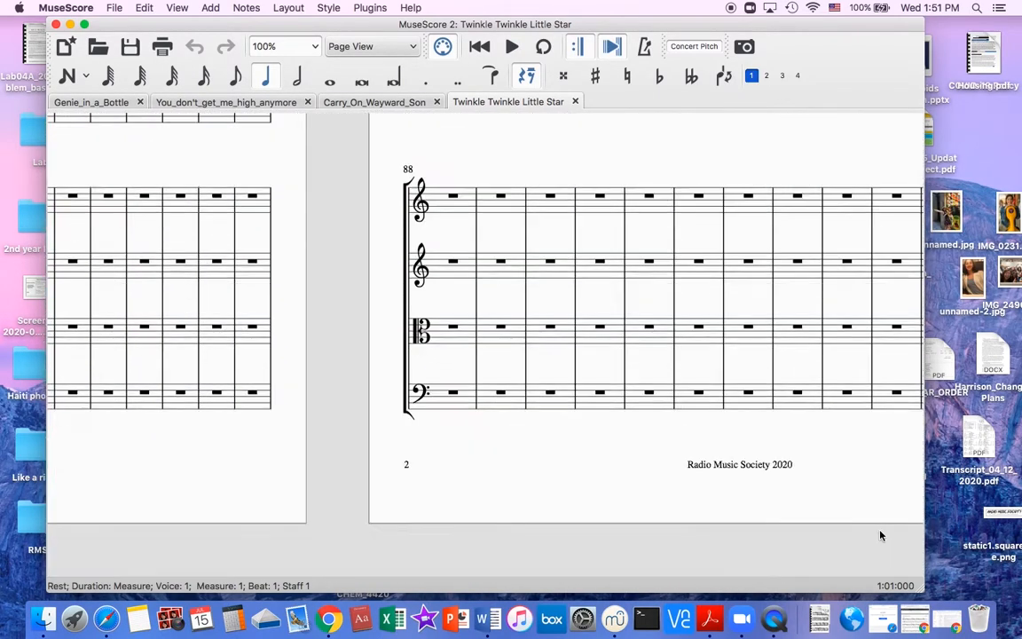
pyautogui.hscroll(-6, 881, 536)
pyautogui.scroll(10, 881, 535)
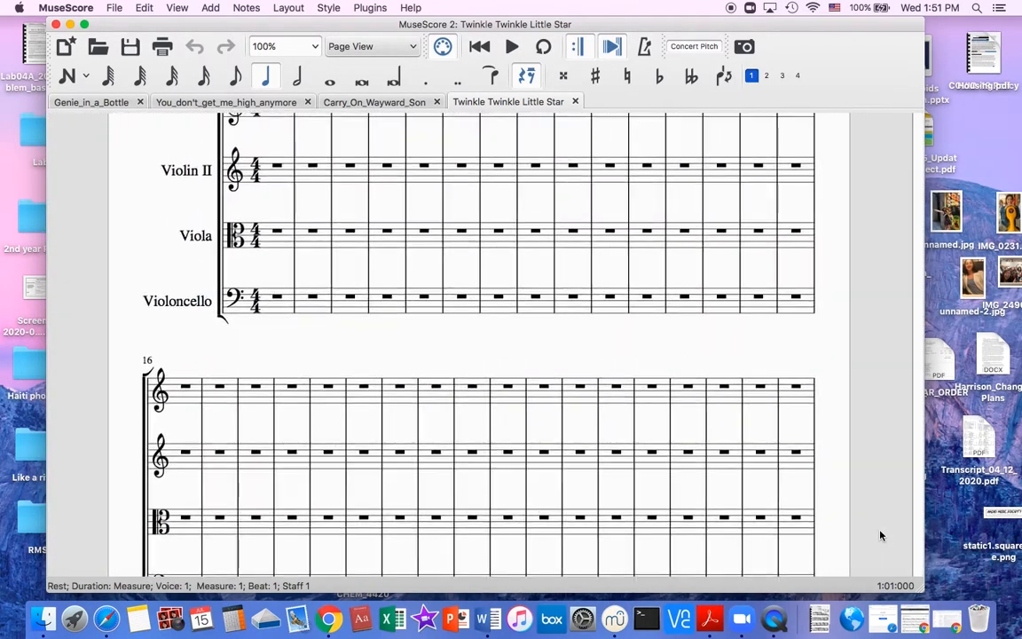
pyautogui.scroll(3, 881, 535)
# Select the first Violin I measure and look through the Master Palette categories, including key signatures, time signatures, barlines and lines.
pyautogui.click(271, 240)
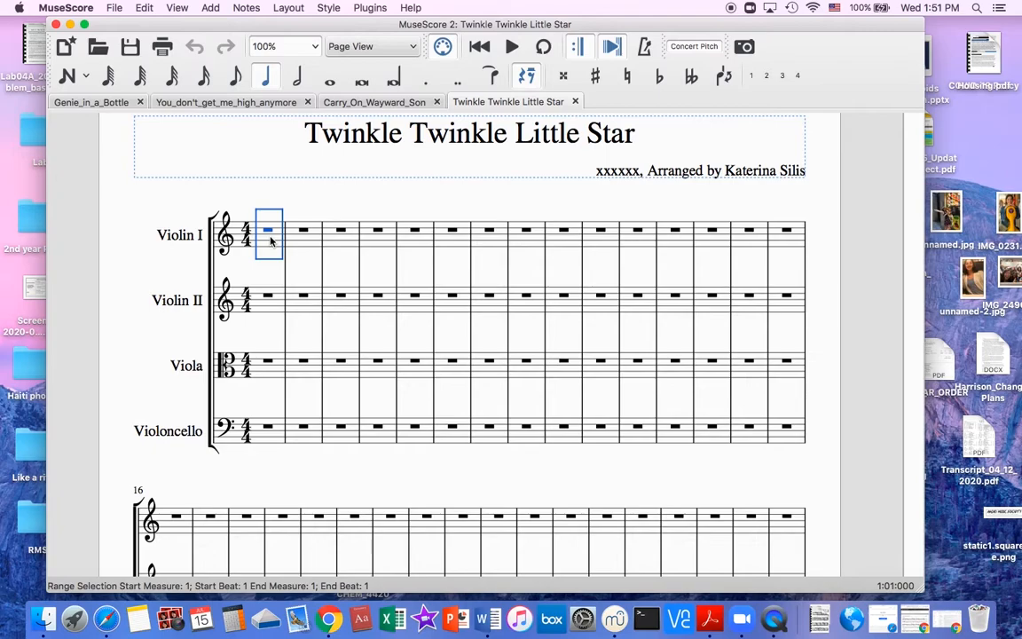
pyautogui.click(211, 7)
pyautogui.moveTo(178, 7)
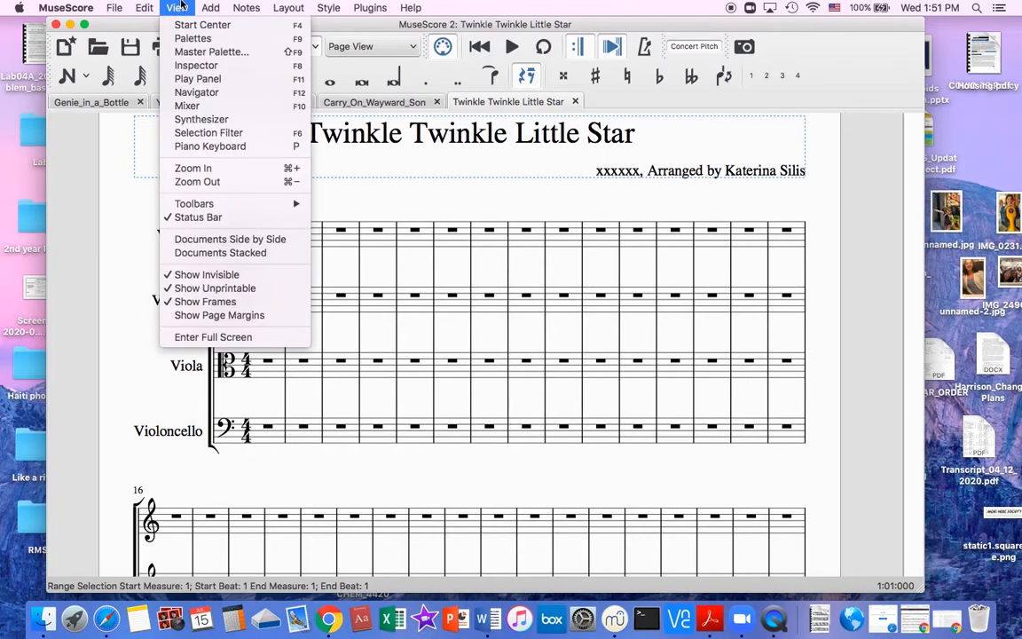
pyautogui.click(184, 54)
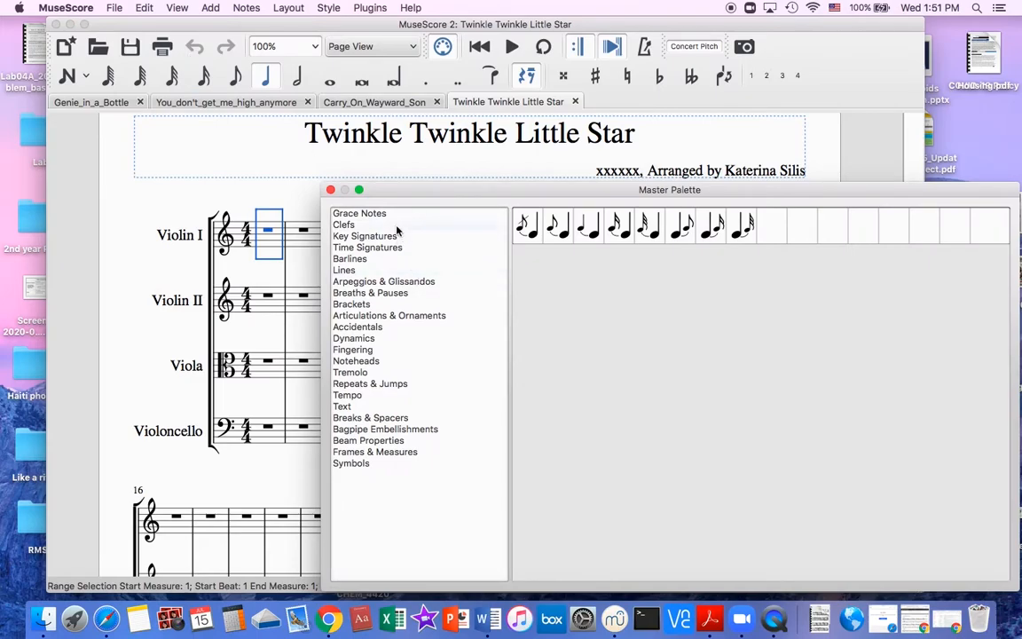
pyautogui.press('Down')
pyautogui.press('Down')
pyautogui.press('Down')
pyautogui.press('Up')
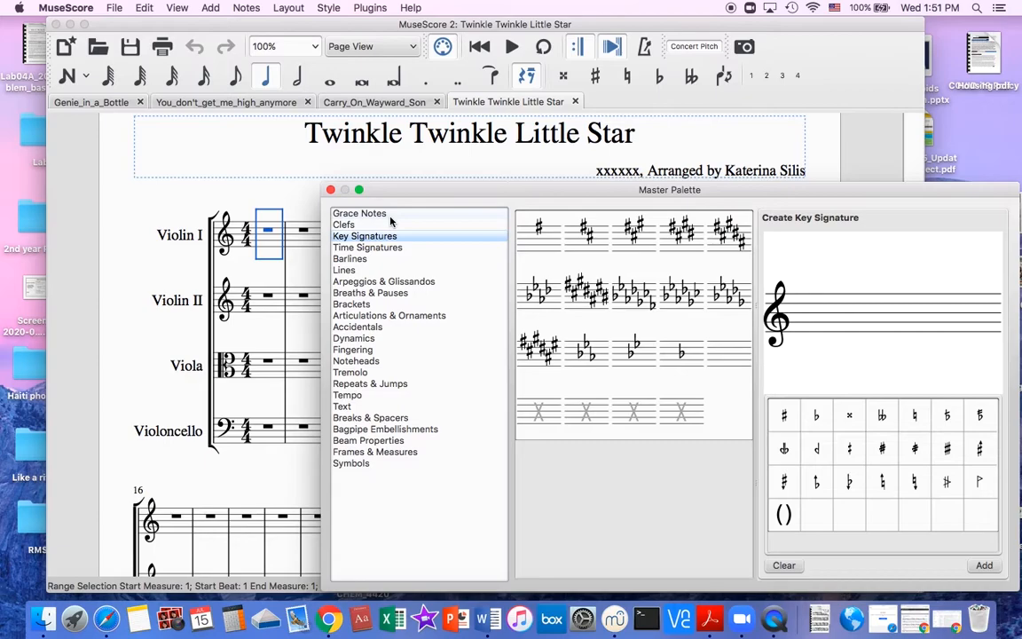
pyautogui.press('Down')
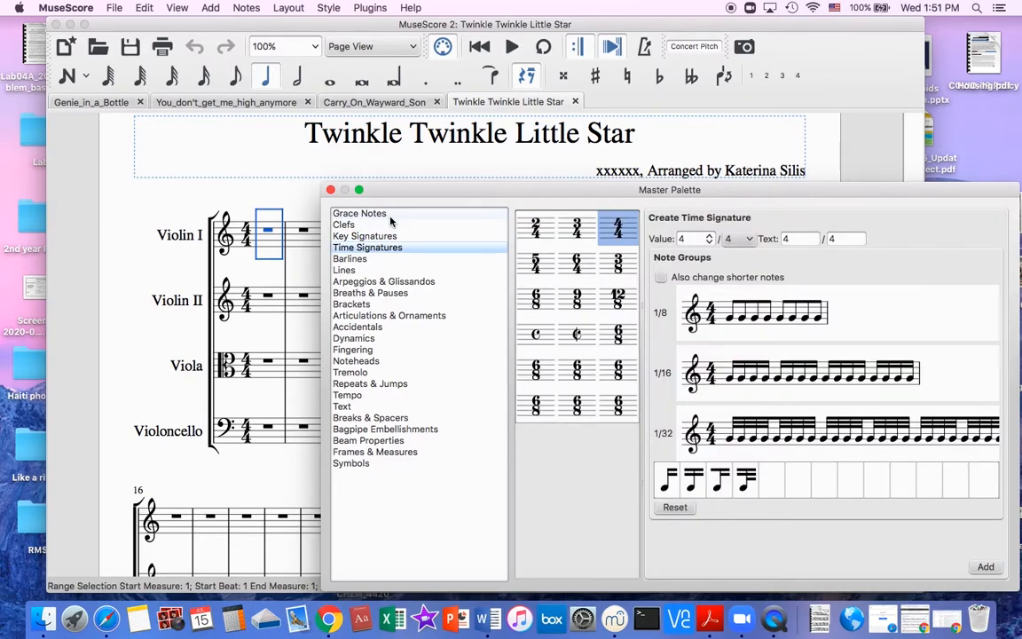
pyautogui.press('Down')
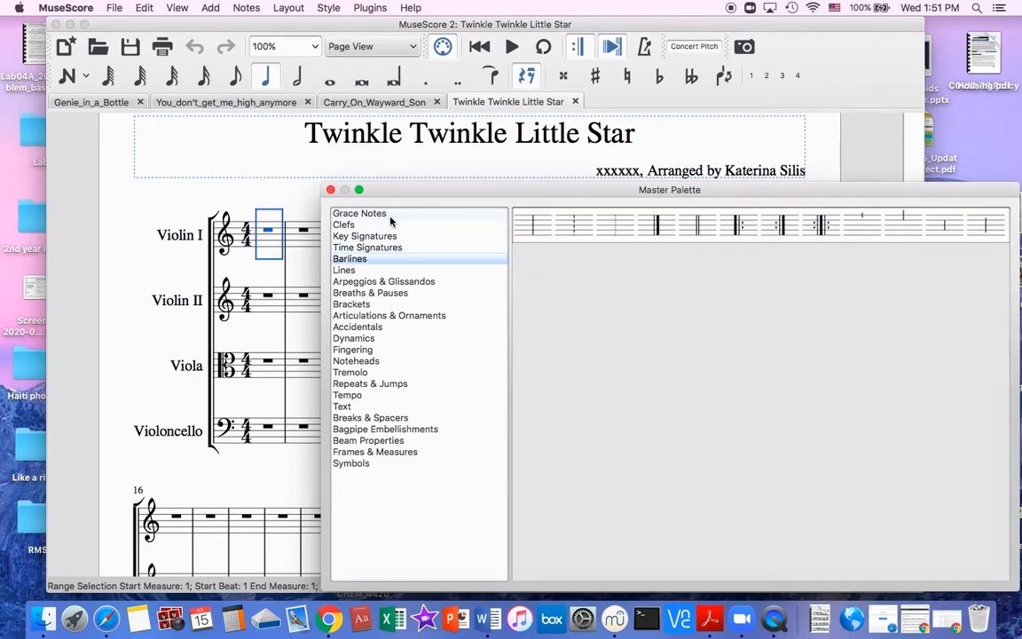
pyautogui.press('Down')
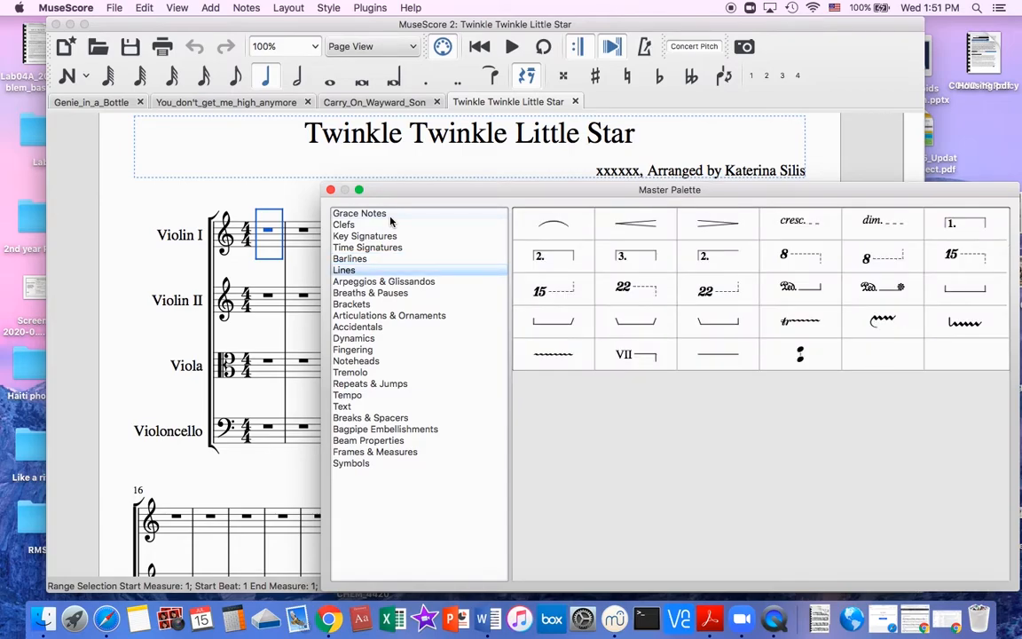
pyautogui.press('Down')
pyautogui.press('Down')
pyautogui.press('Down')
pyautogui.press('Down')
pyautogui.press('Down')
pyautogui.press('Down')
pyautogui.press('Down')
pyautogui.press('Down')
pyautogui.press('Down')
pyautogui.press('Down')
pyautogui.press('Down')
pyautogui.press('Down')
pyautogui.press('Down')
pyautogui.press('Down')
pyautogui.press('Down')
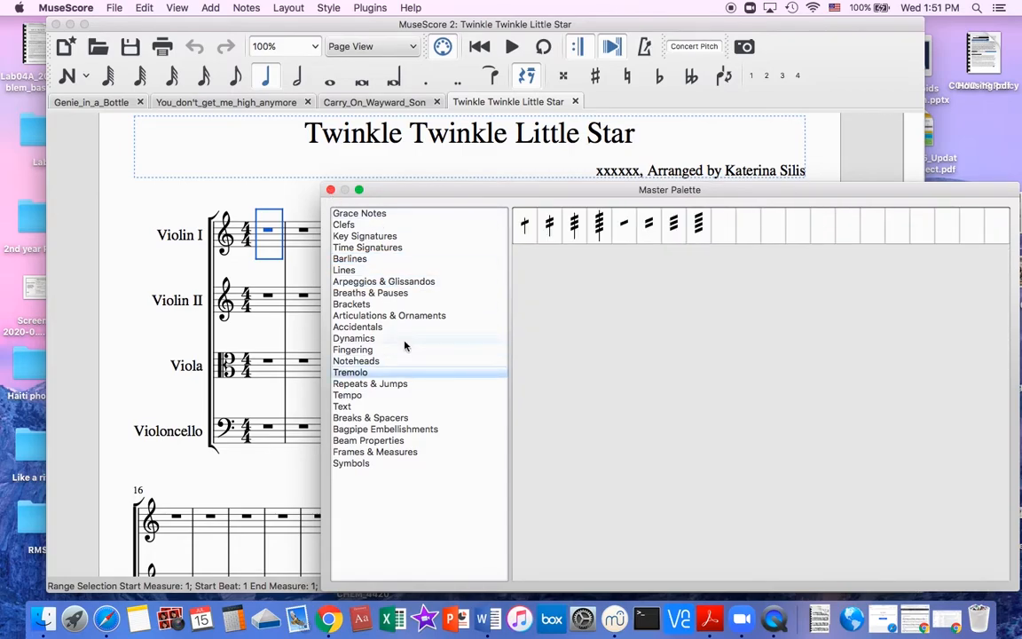
pyautogui.press('Escape')
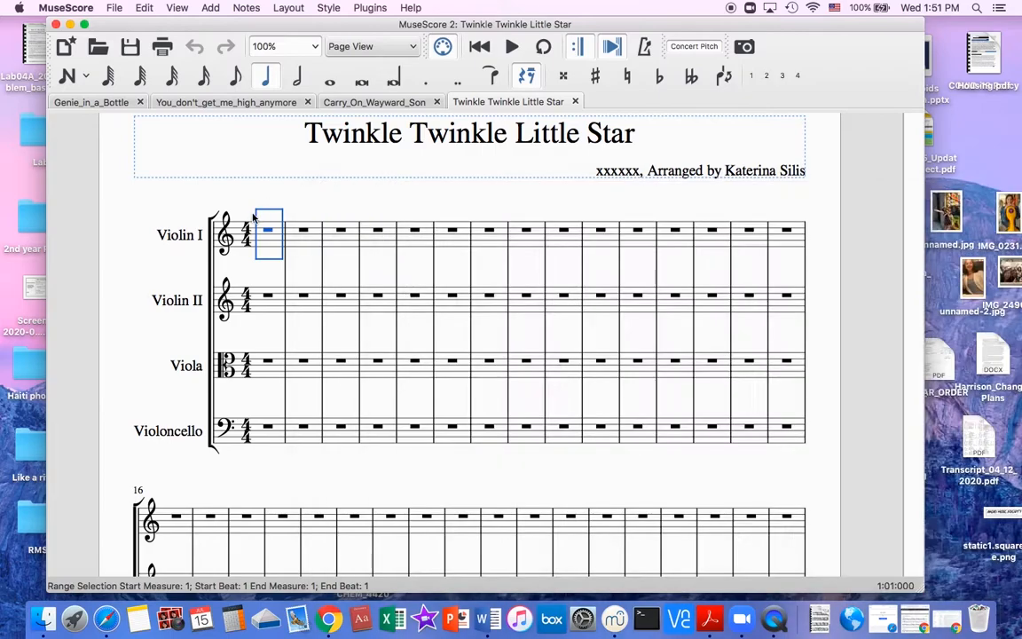
# Enter the quarter notes D, D, A, A in measure 1 of the Violin I part.
pyautogui.click(266, 232)
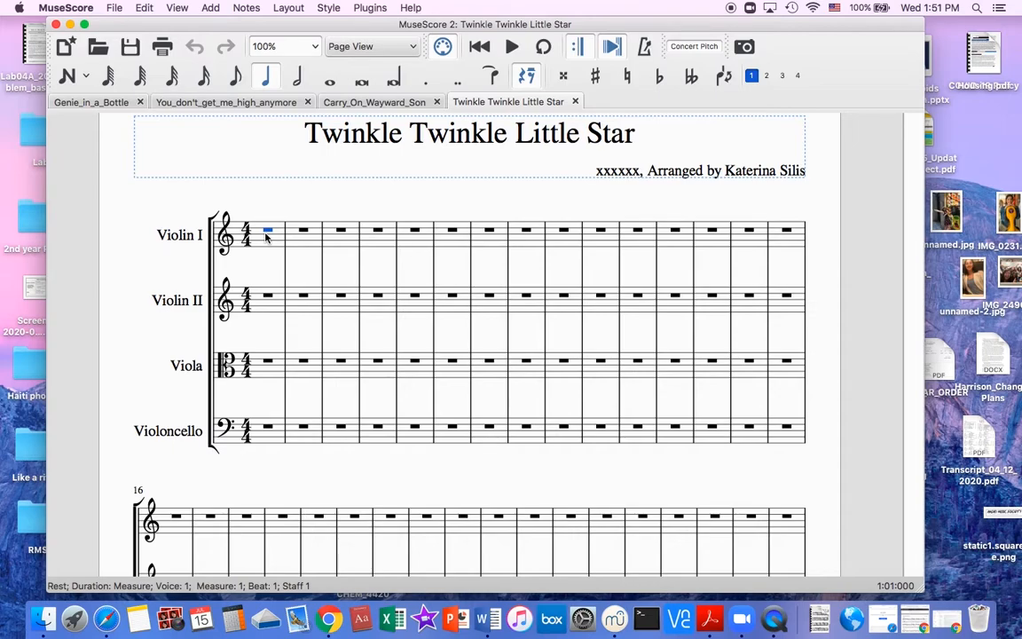
pyautogui.press('n')
pyautogui.press('d')
pyautogui.press('d')
pyautogui.press('a')
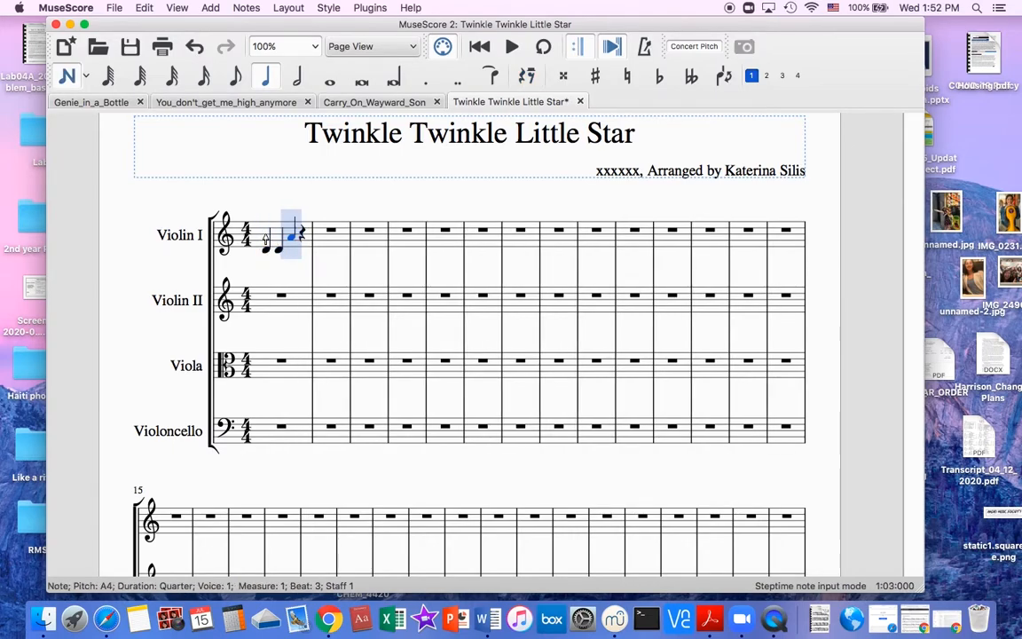
pyautogui.press('a')
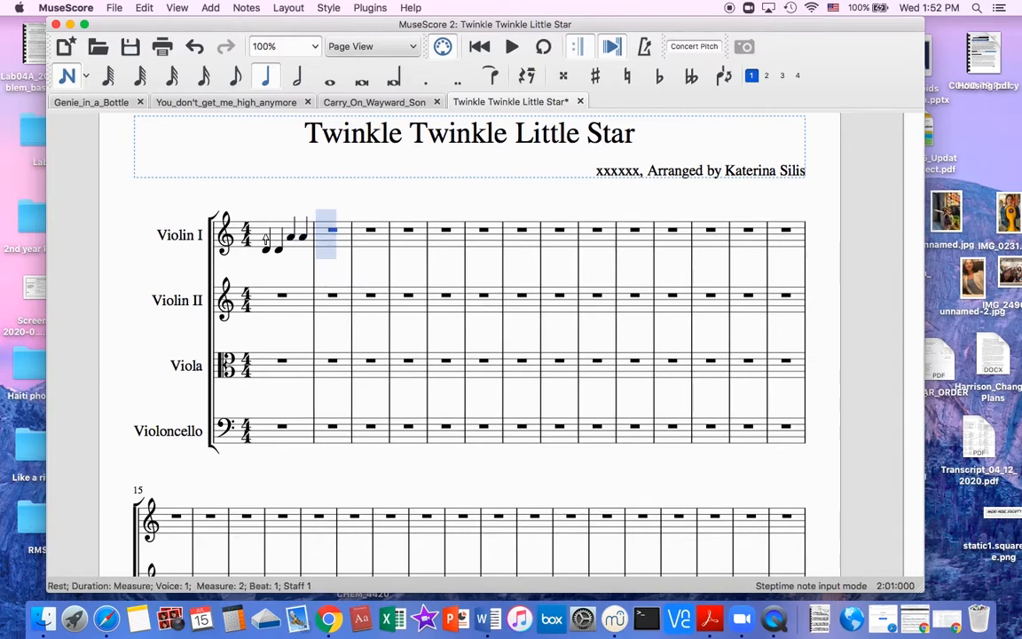
# Fill measure 2 of the Violin I part with the quarter notes B, B, A, G.
pyautogui.press('b')
pyautogui.press('b')
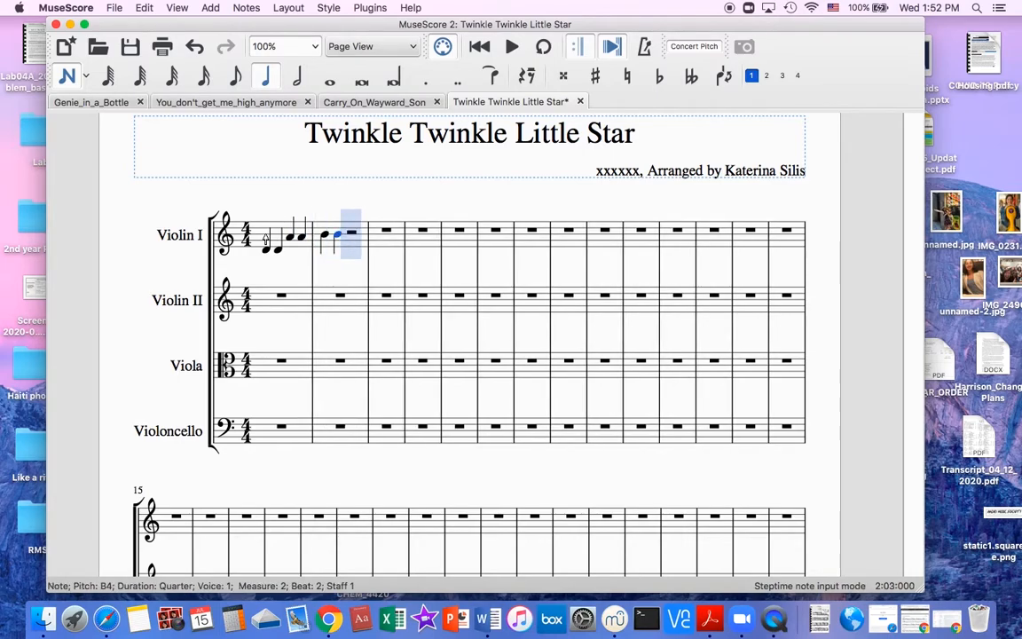
pyautogui.press('a')
pyautogui.press('g')
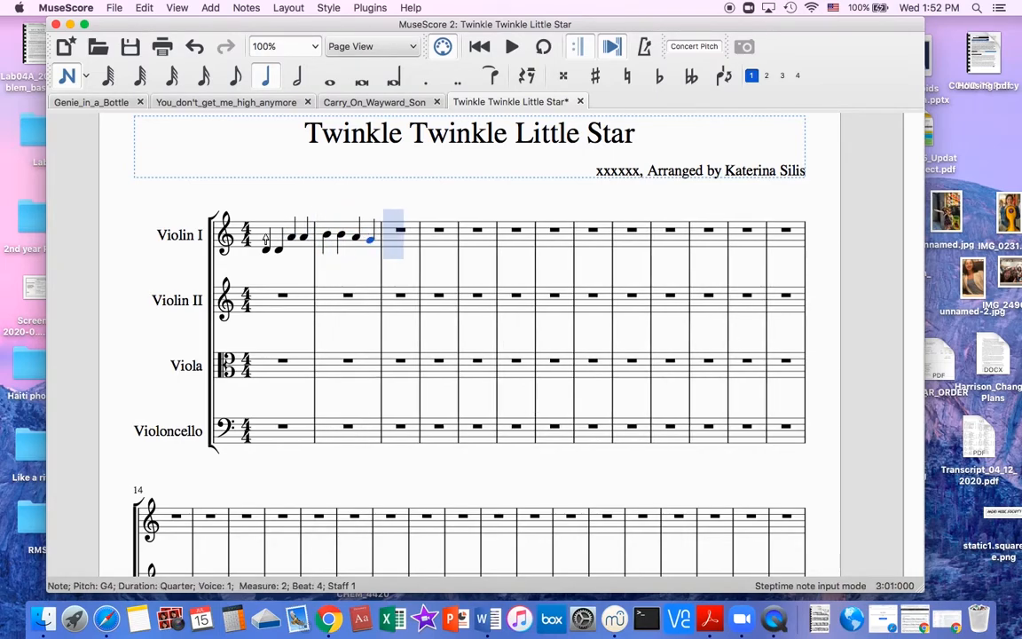
# Continue the Violin I melody with quarter notes G, F♯, F♯, E in measure 3 and E, D in measure 4, and end note input.
pyautogui.press('g')
pyautogui.press('f')
pyautogui.press('Up')
pyautogui.press('f')
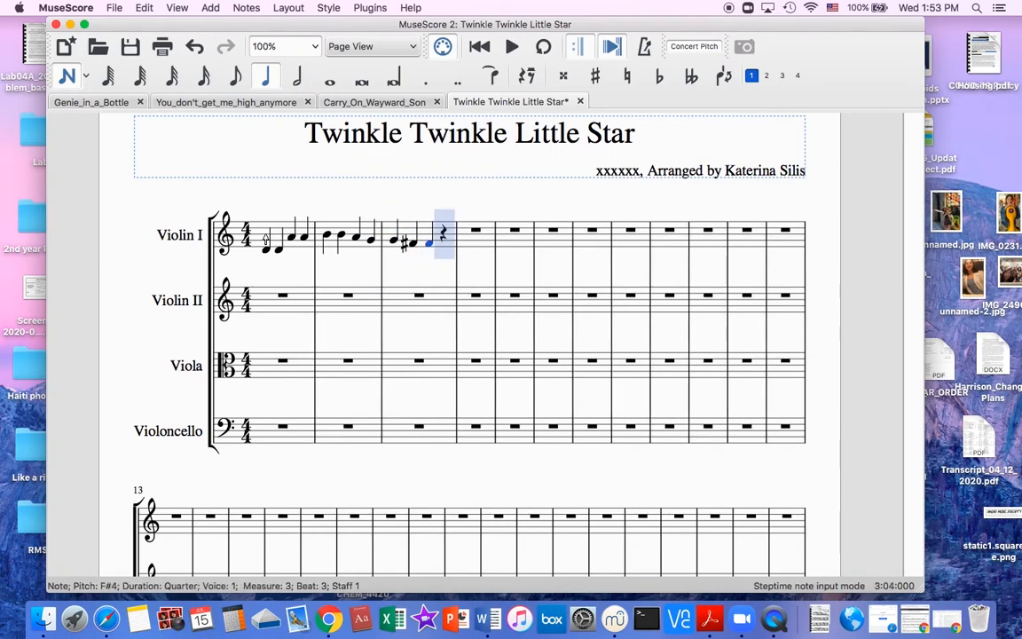
pyautogui.press('e')
pyautogui.press('e')
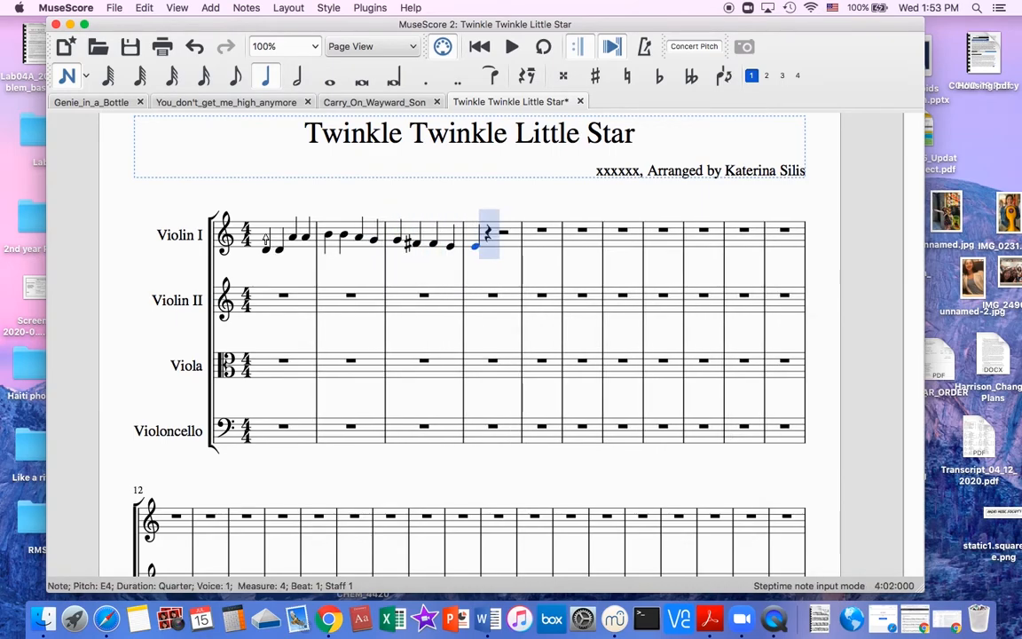
pyautogui.press('d')
pyautogui.press('space')
pyautogui.press('space')
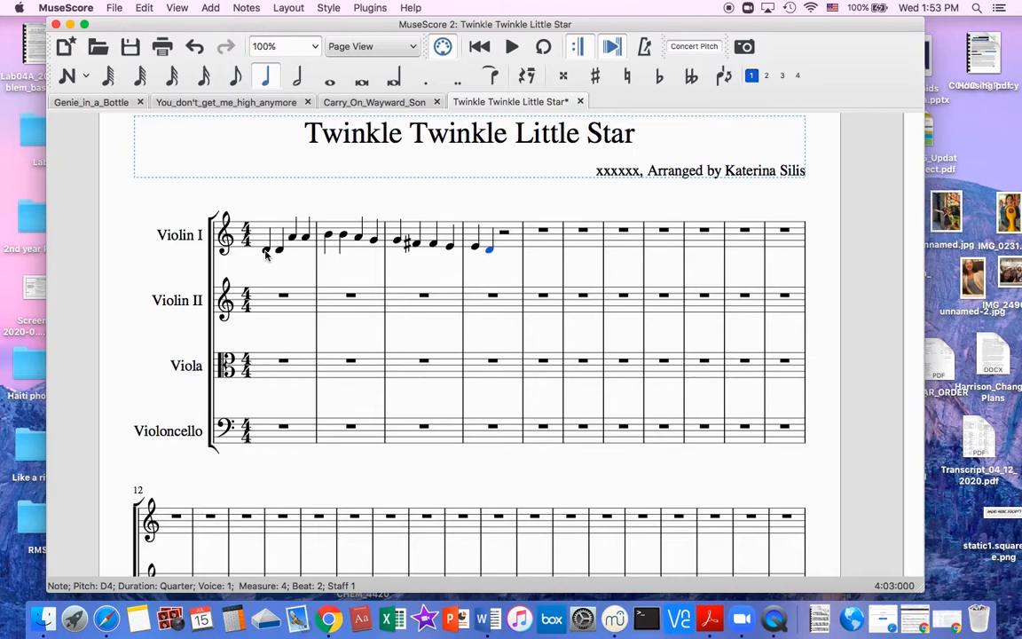
# Play back the Violin I melody from measure 1 through its last entered note and stop playback.
pyautogui.click(265, 251)
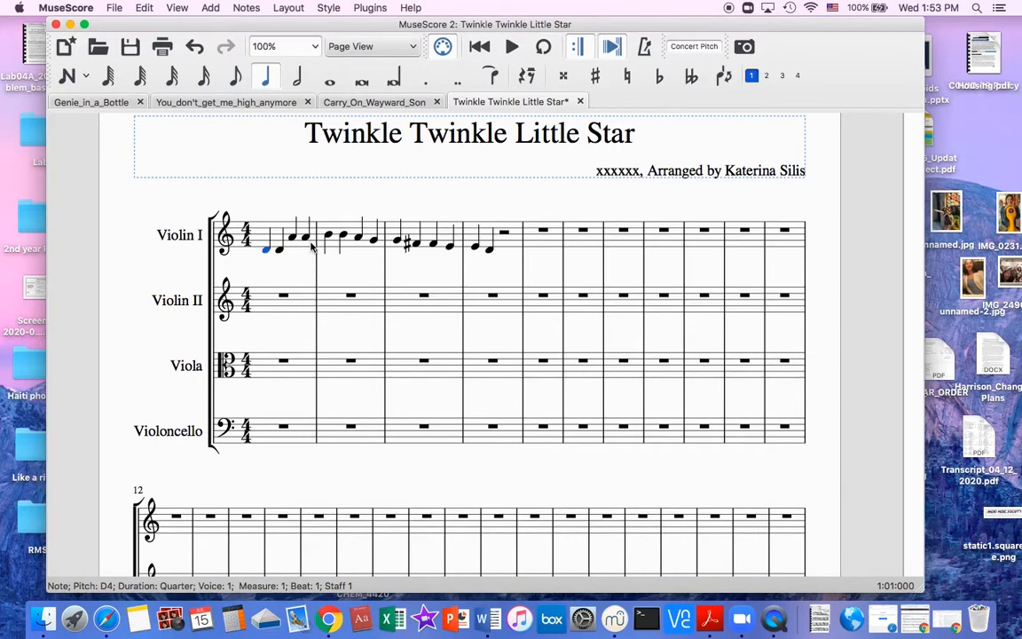
pyautogui.click(260, 234)
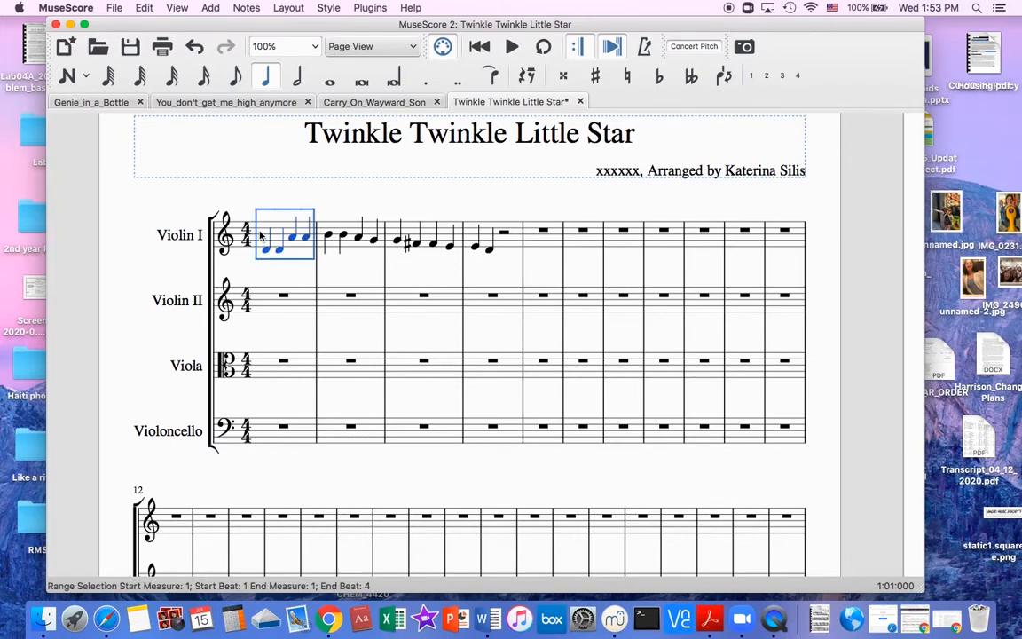
pyautogui.press('space')
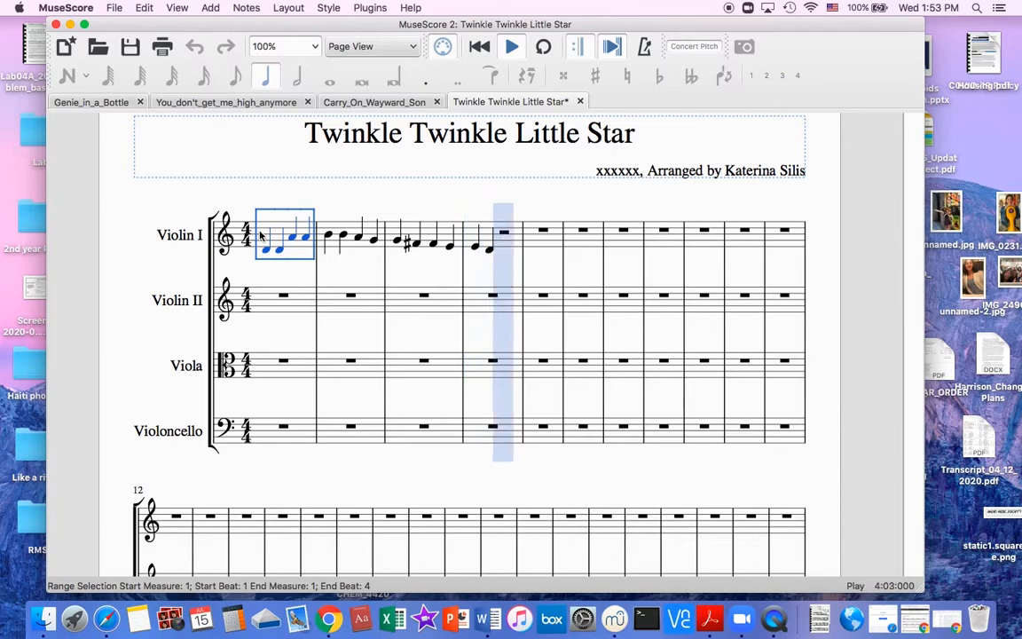
pyautogui.press('space')
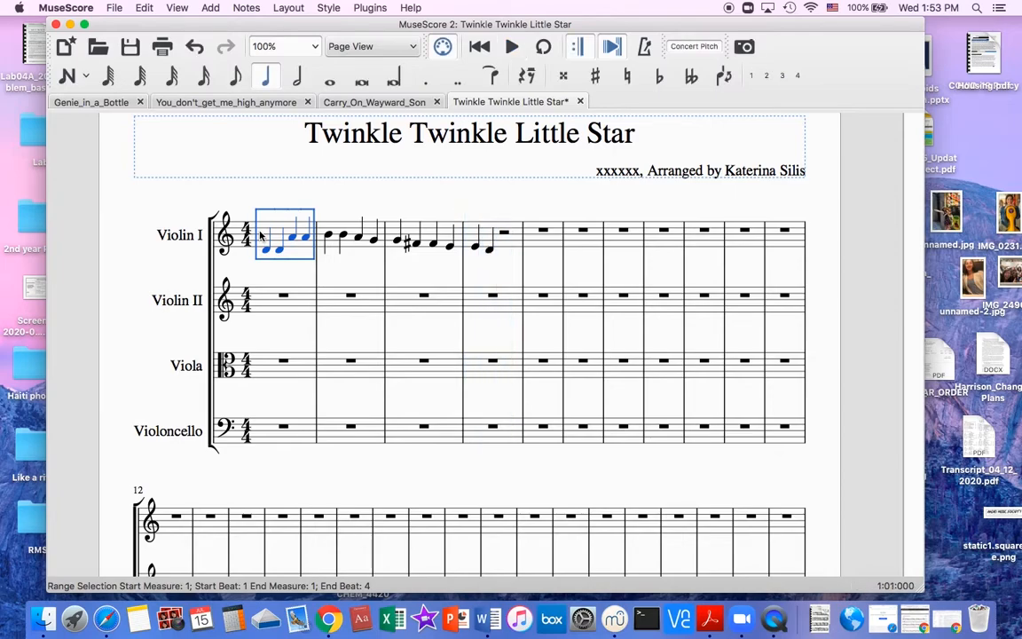
# Select the whole-measure rest in Violin II measure 1 and briefly show and hide the piano keyboard.
pyautogui.click(293, 314)
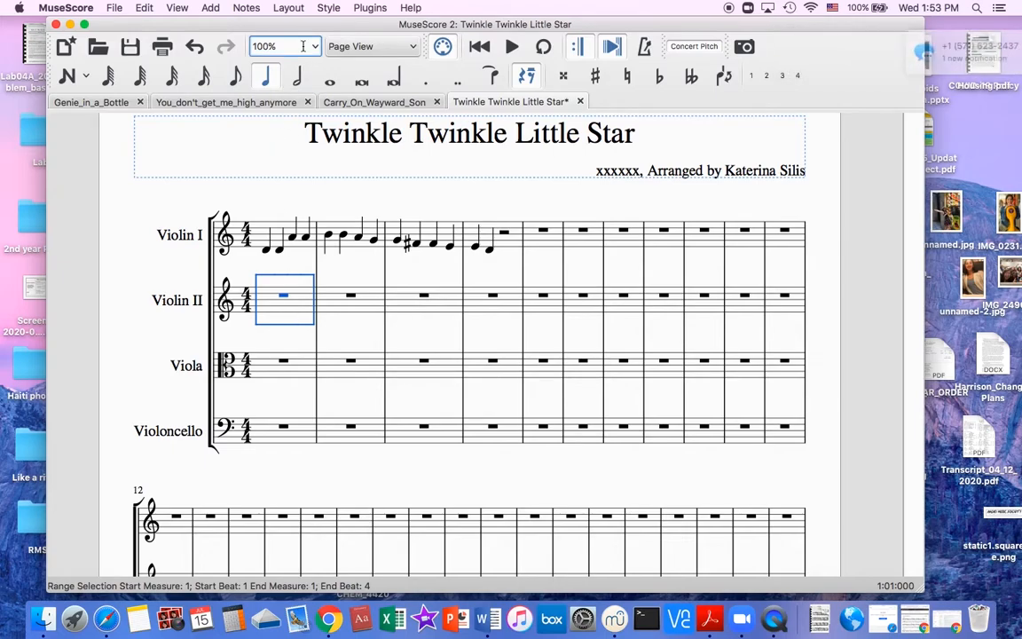
pyautogui.click(297, 81)
pyautogui.click(331, 310)
pyautogui.click(300, 289)
pyautogui.click(280, 297)
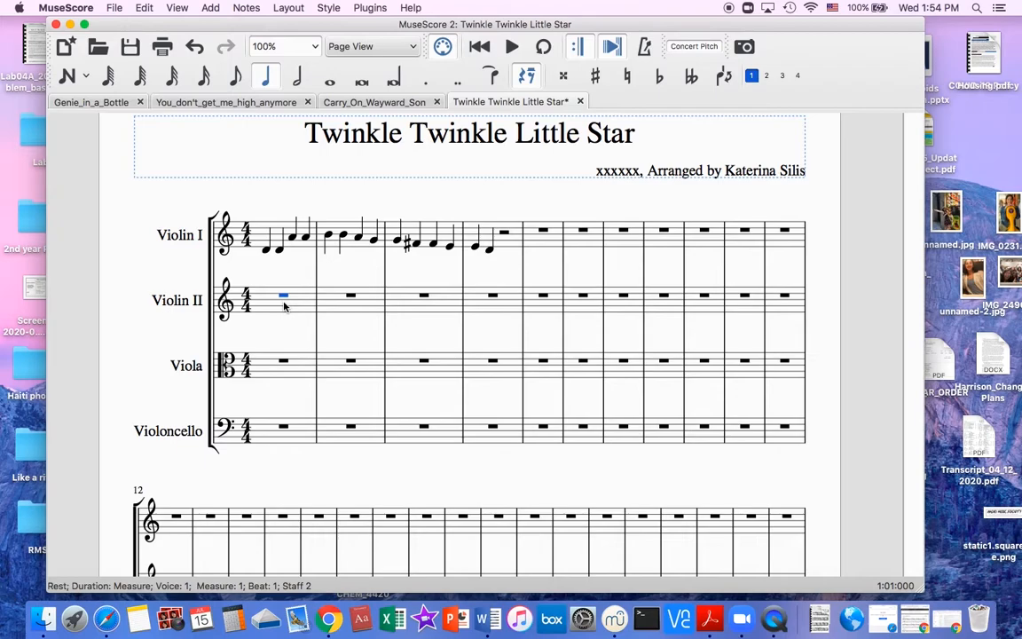
pyautogui.press('p')
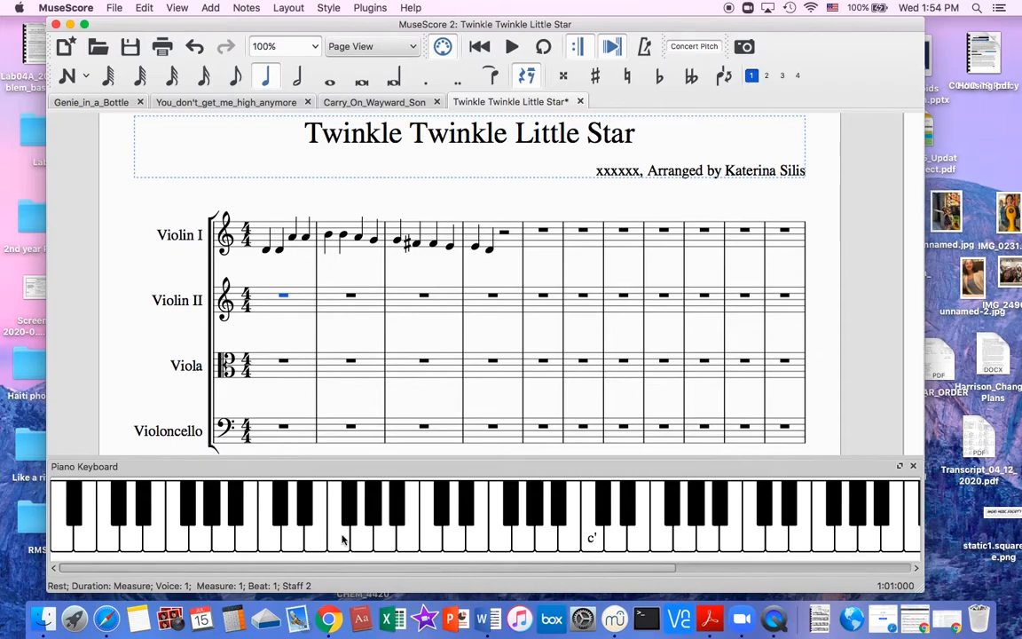
pyautogui.press('p')
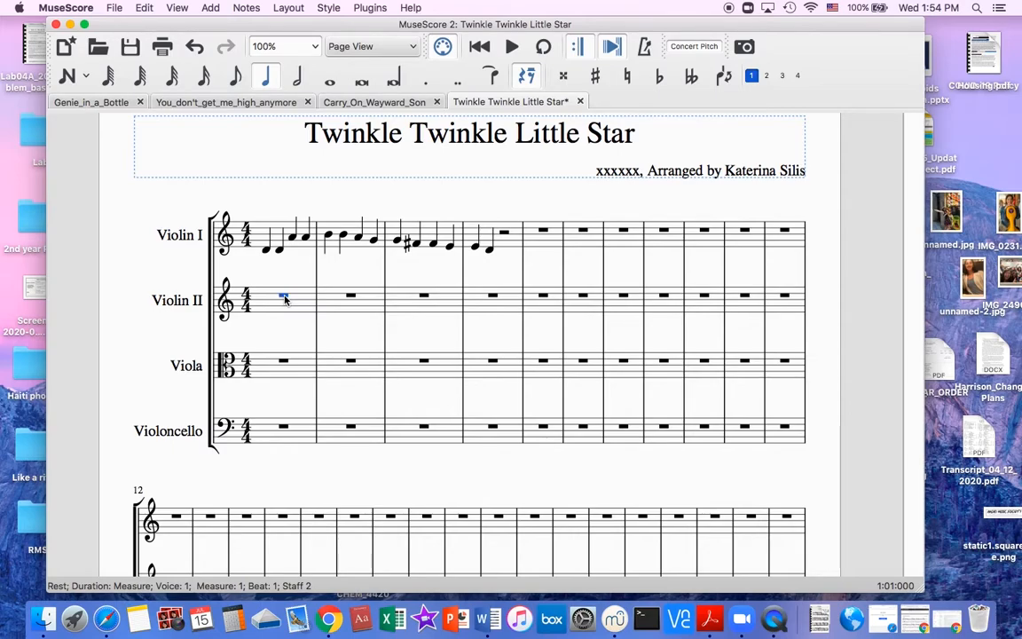
# Enter a D at the start of Violin II measure 1, lower it one octave to D4, and make it a half note.
pyautogui.press('n')
pyautogui.press('d')
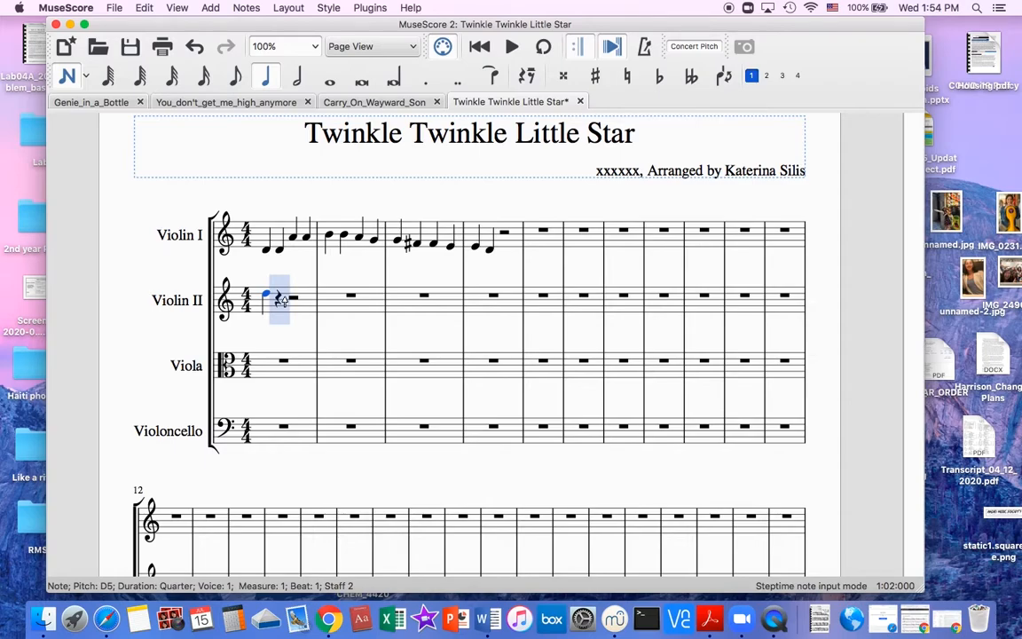
pyautogui.press('Escape')
pyautogui.click(268, 298)
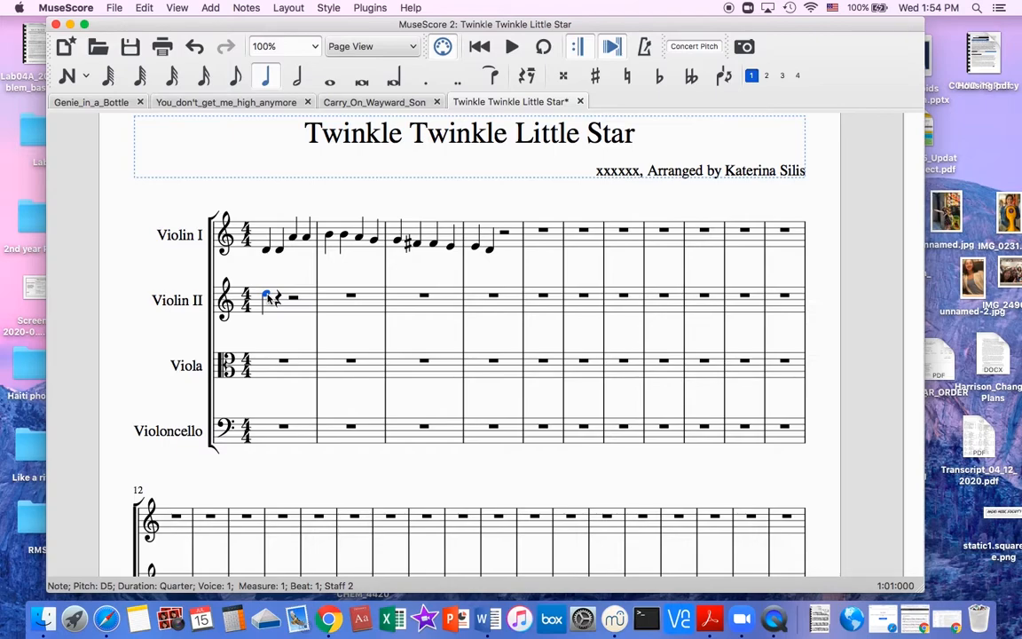
pyautogui.press('super+Down')
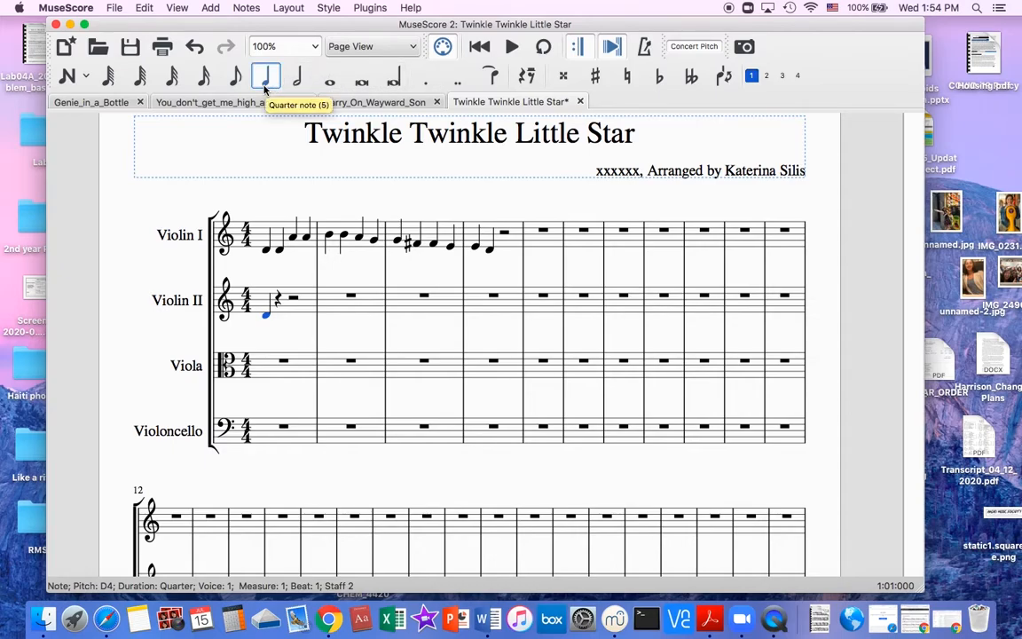
pyautogui.click(299, 78)
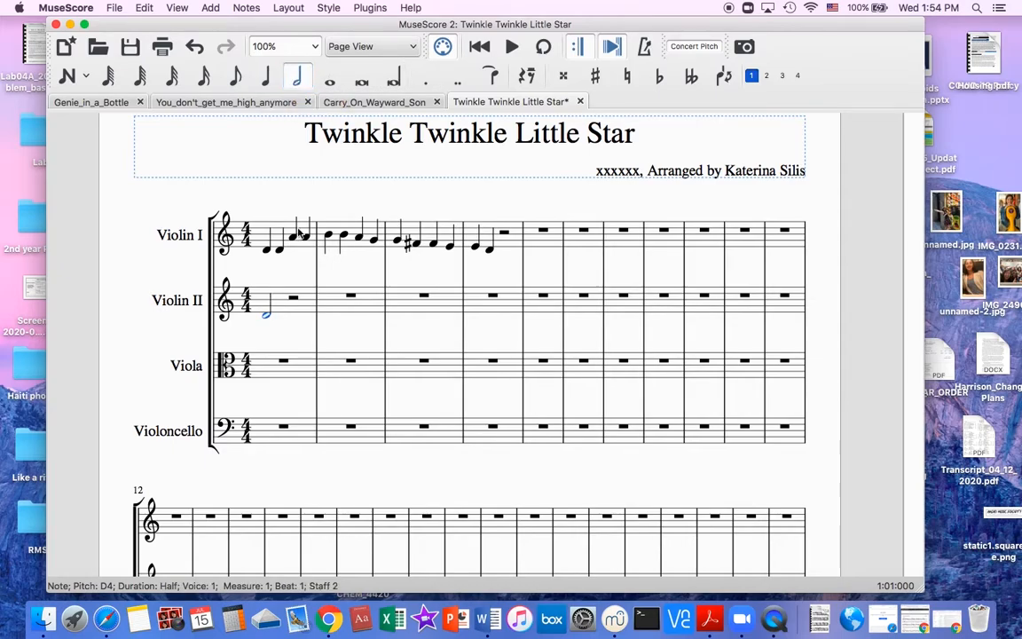
# Continue Violin II with half notes: D completing measure 1, A, A in measure 2, B, B in measure 3, and A starting measure 4.
pyautogui.click(294, 296)
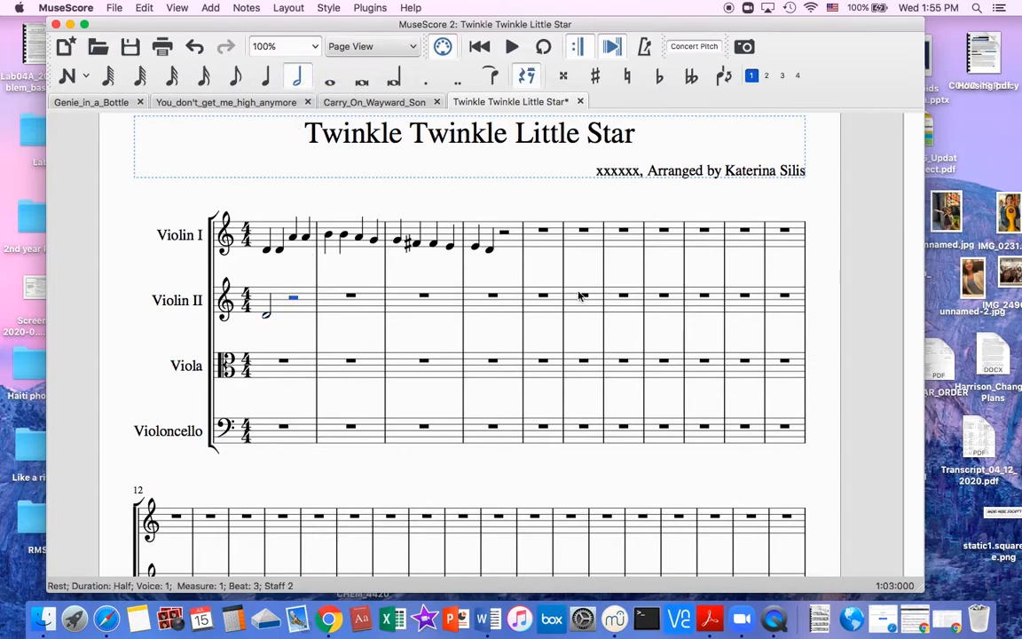
pyautogui.press('n')
pyautogui.press('d')
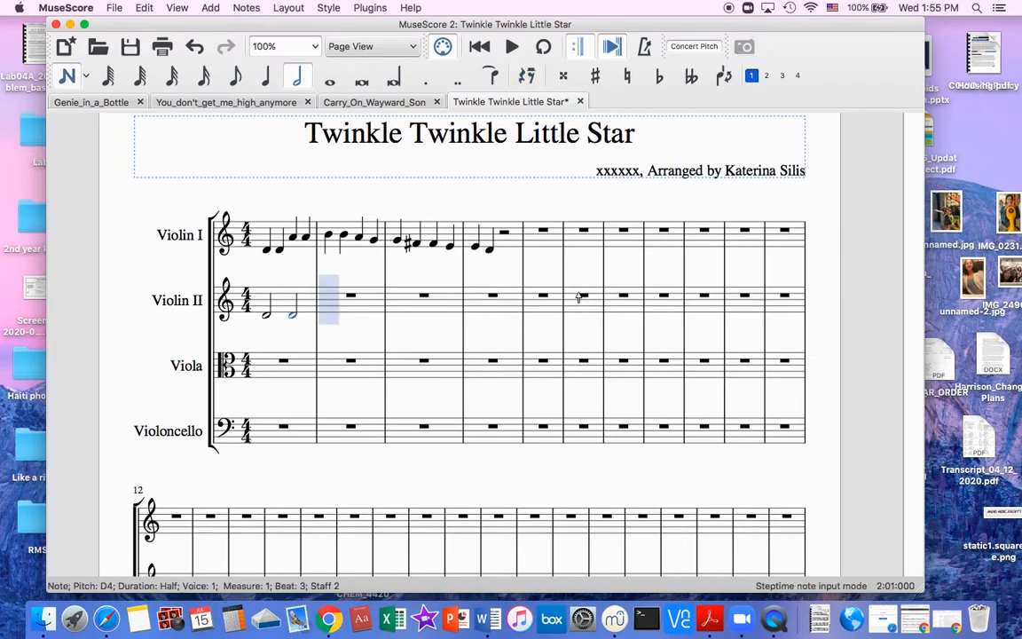
pyautogui.press('g')
pyautogui.press('Up')
pyautogui.press('a')
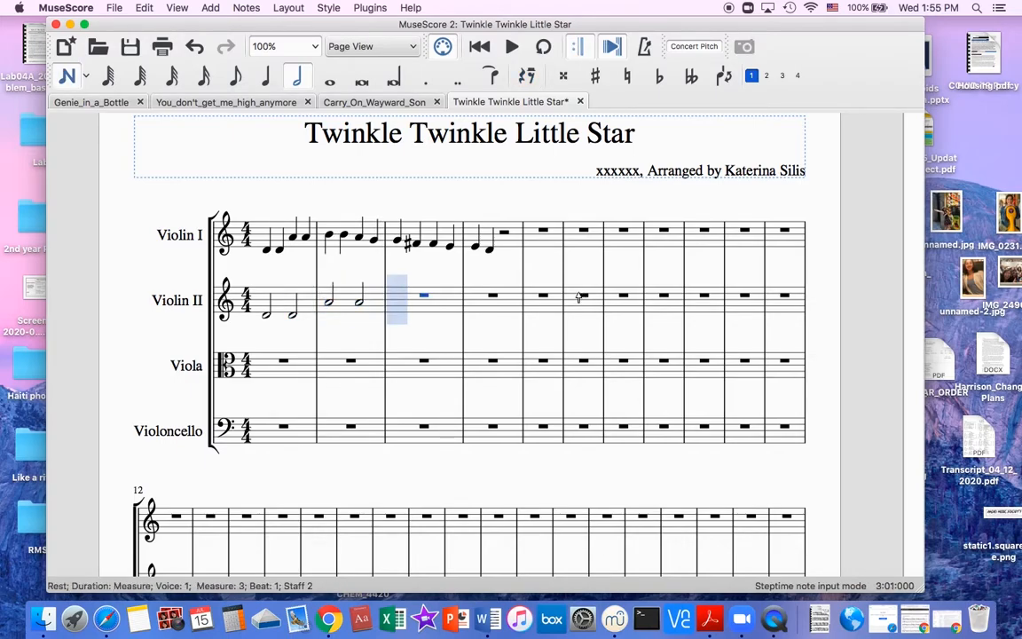
pyautogui.press('b')
pyautogui.press('b')
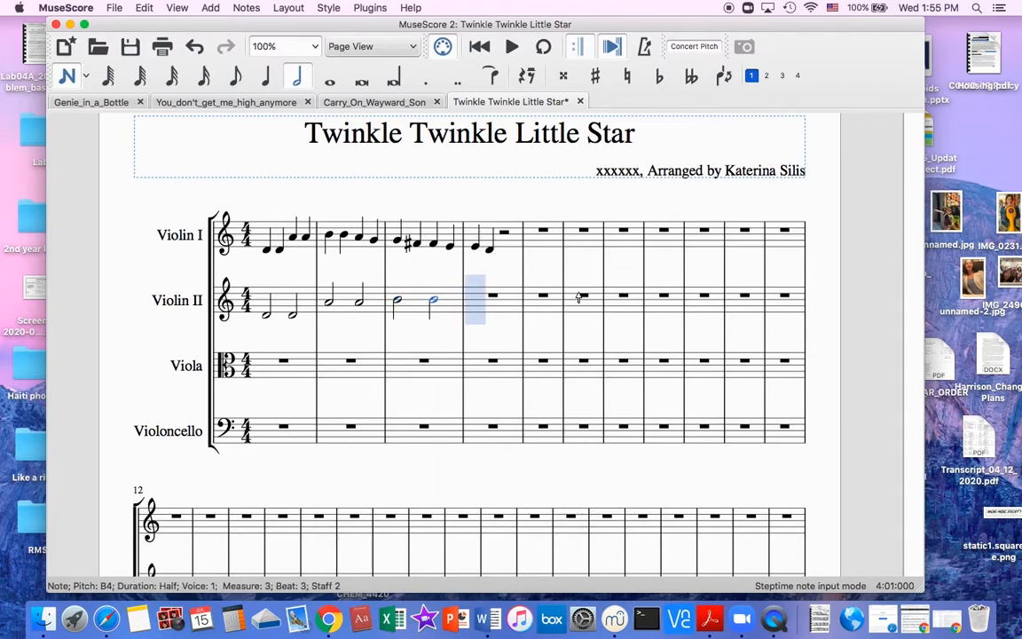
pyautogui.click(476, 303)
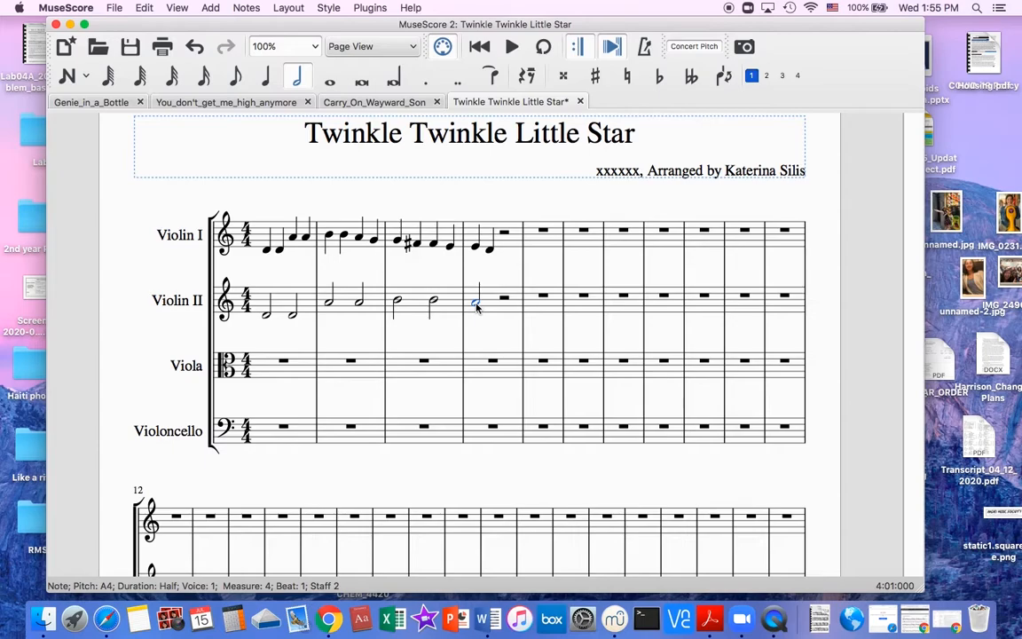
# Cut the Violin II half notes in measures 1 to 4 and paste them starting at measure 5.
pyautogui.click(268, 249)
pyautogui.press('Right')
pyautogui.click(273, 301)
pyautogui.moveTo(332, 305); pyautogui.dragTo(470, 309)
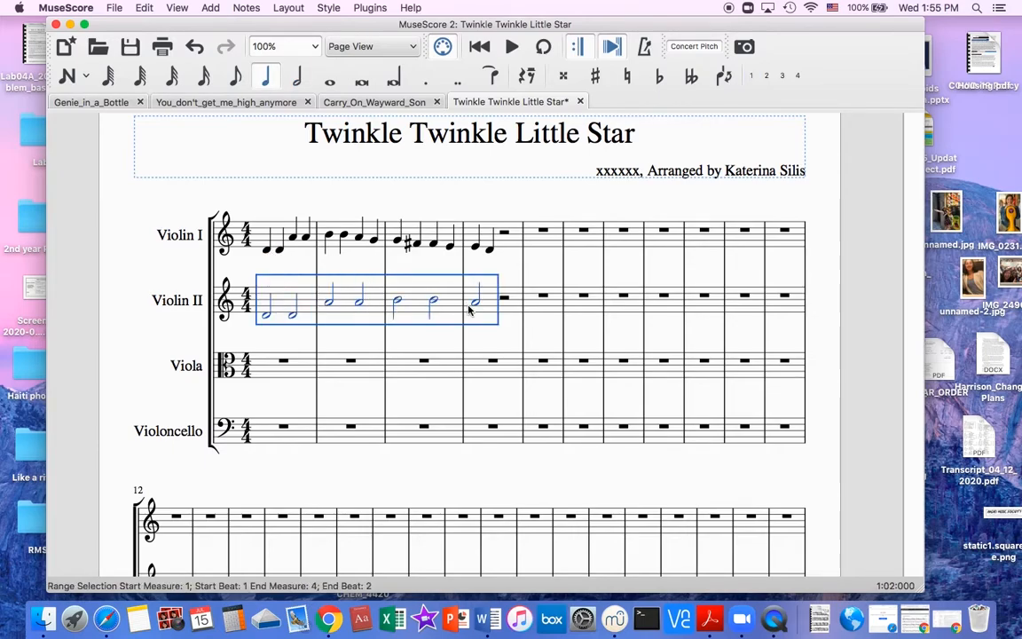
pyautogui.press('Delete')
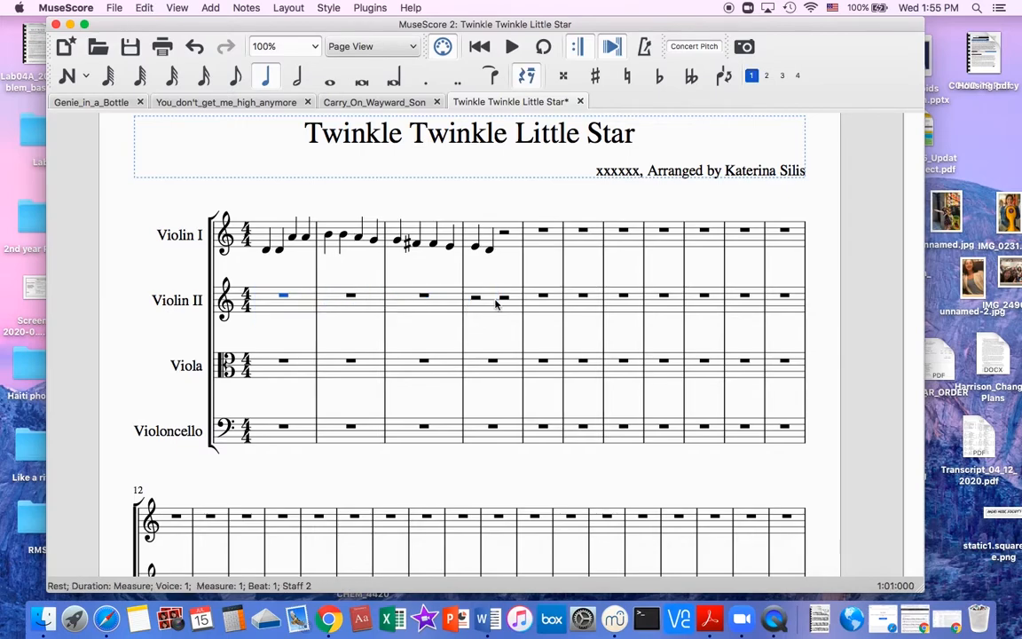
pyautogui.click(550, 303)
pyautogui.press('super+v')
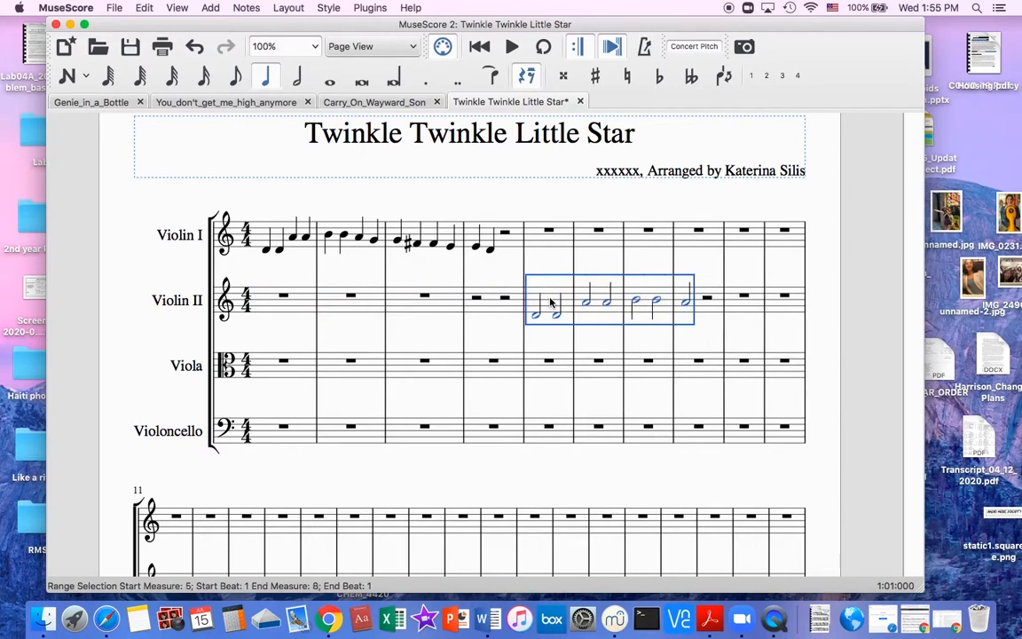
# Delete the pasted Violin II notes in measures 5 to 8.
pyautogui.click(268, 252)
pyautogui.click(537, 311)
pyautogui.keyDown('shift'); pyautogui.click(536, 311); pyautogui.keyUp('shift')
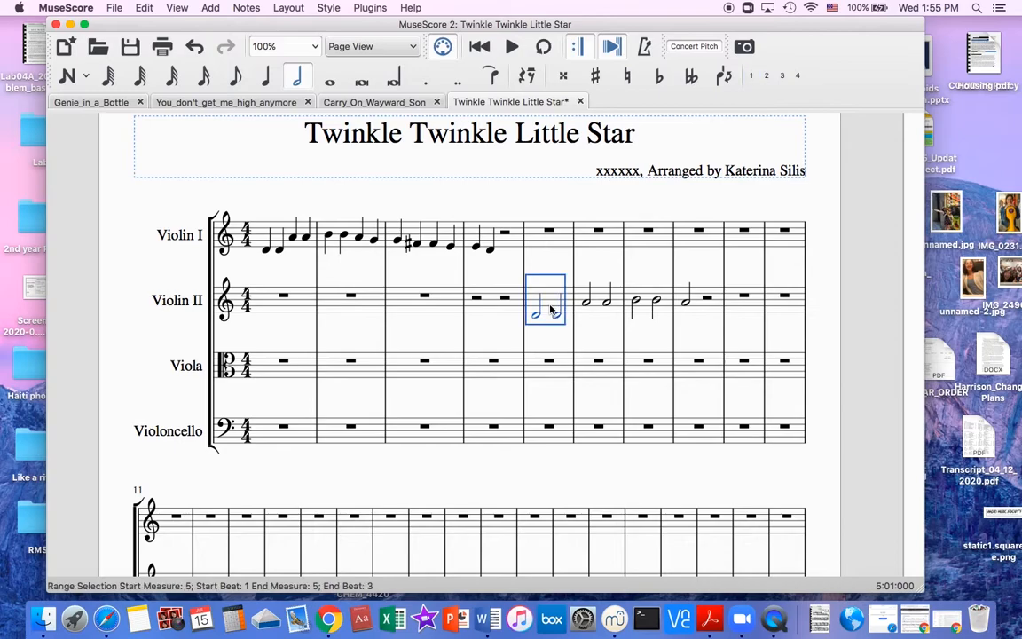
pyautogui.keyDown('shift'); pyautogui.click(611, 318); pyautogui.keyUp('shift')
pyautogui.keyDown('shift'); pyautogui.click(690, 315); pyautogui.keyUp('shift')
pyautogui.press('Delete')
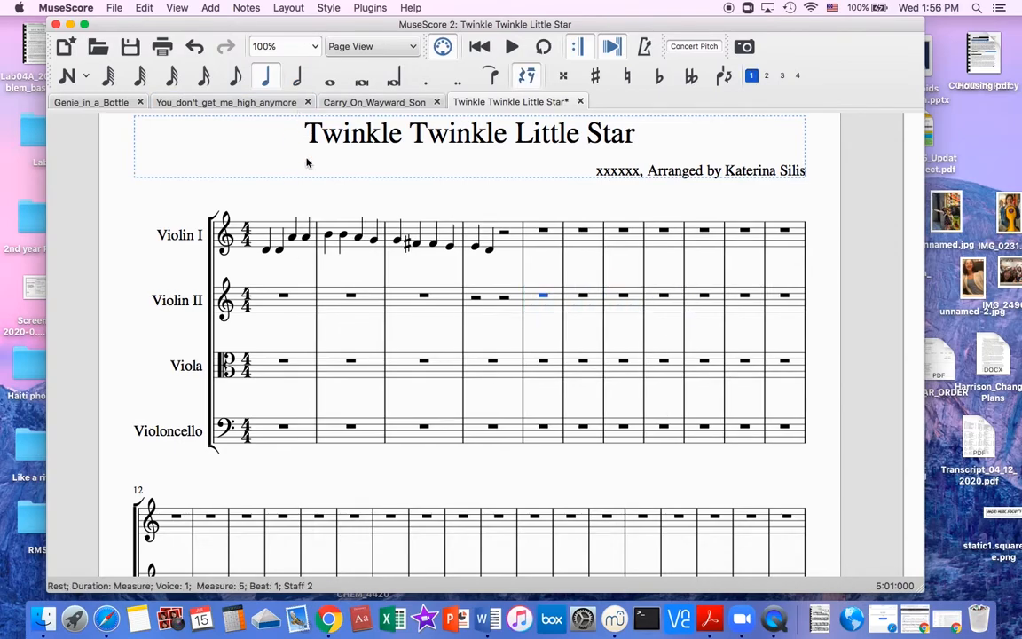
# Cut the Violin I notes from beat 4 of measure 2 through measure 4, and lengthen the A on beat 3 to a half note.
pyautogui.click(266, 249)
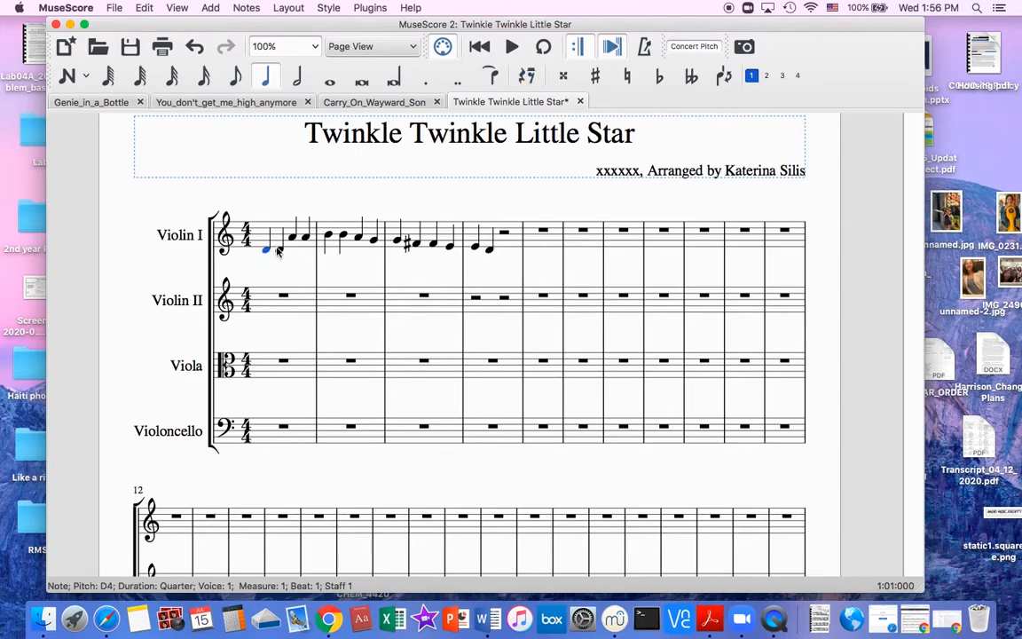
pyautogui.click(357, 237)
pyautogui.click(374, 240)
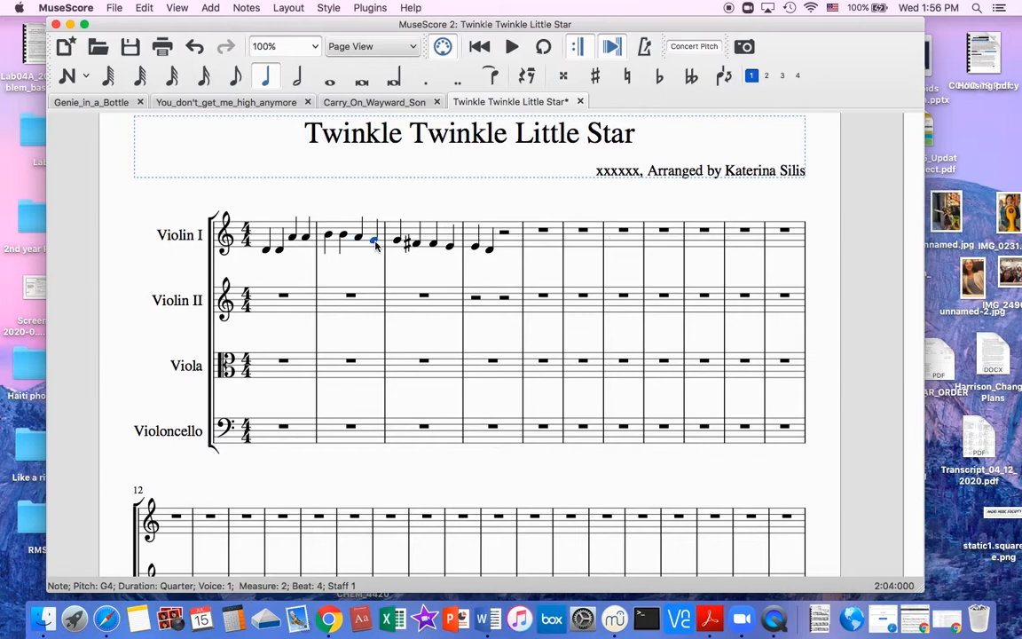
pyautogui.keyDown('shift'); pyautogui.click(490, 253); pyautogui.keyUp('shift')
pyautogui.press('space')
pyautogui.press('Delete')
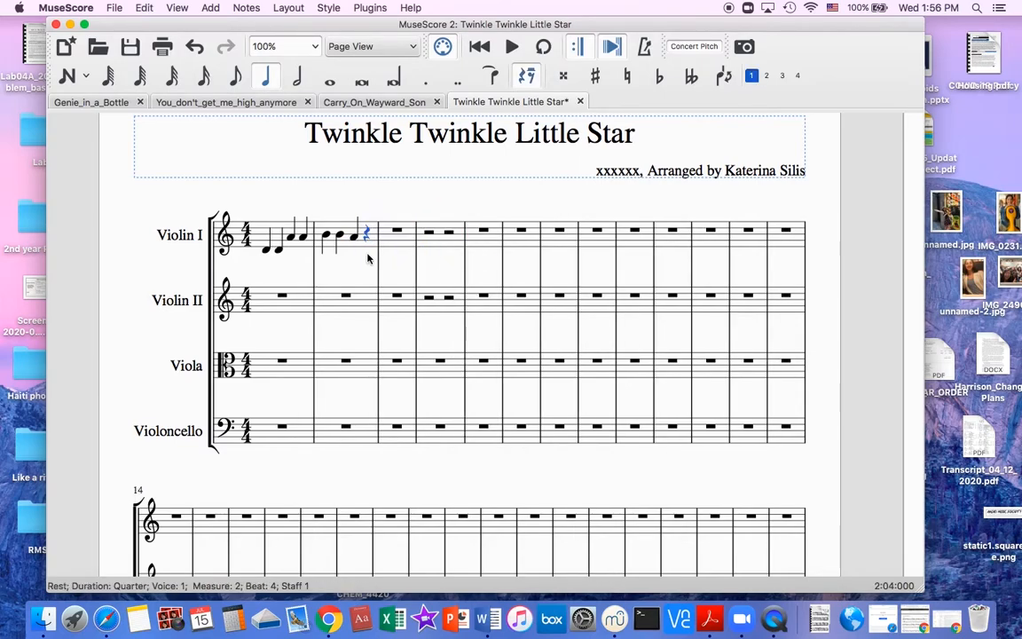
pyautogui.click(355, 240)
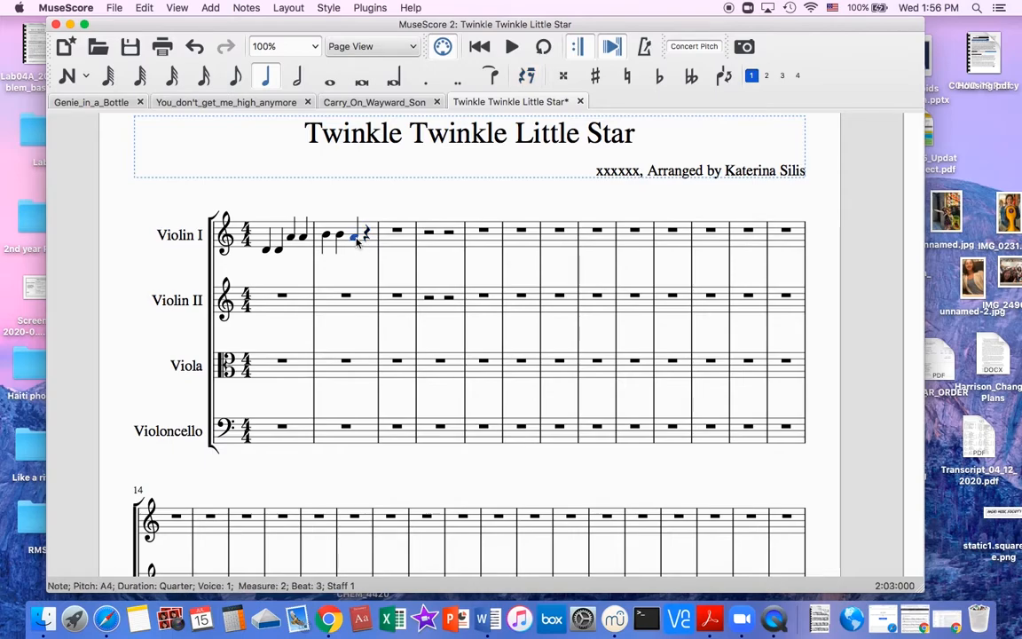
pyautogui.click(298, 78)
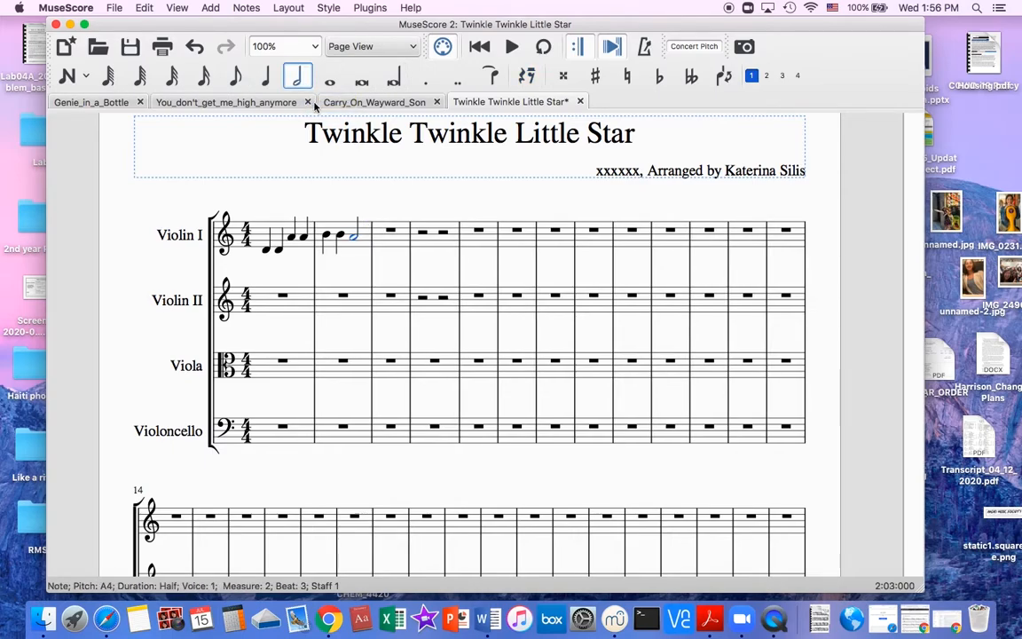
# Paste the cut Violin I notes starting at measure 3 and make the final D in measure 4 a half note.
pyautogui.click(392, 246)
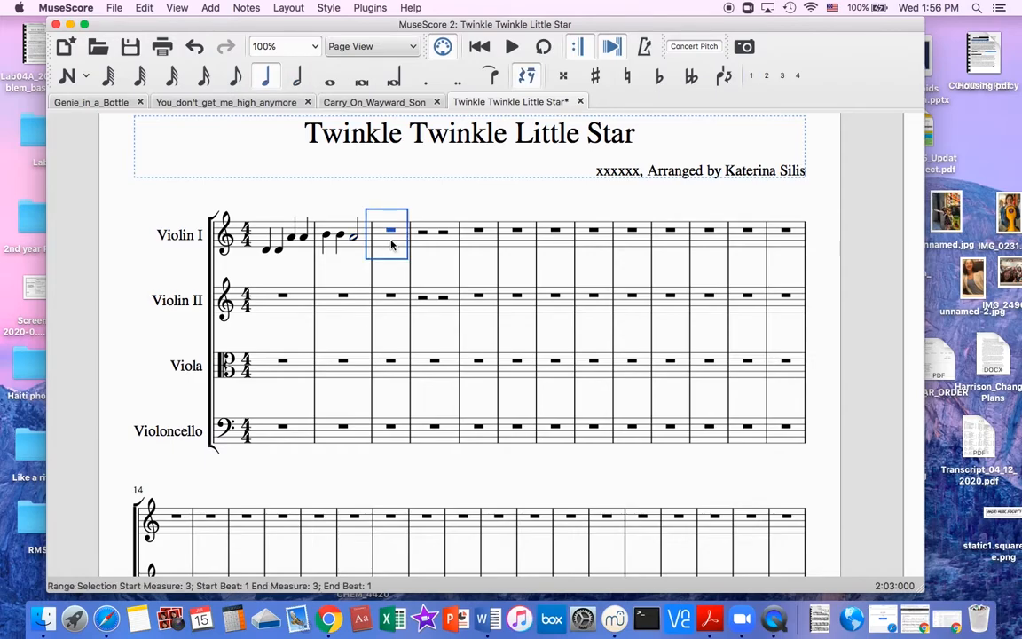
pyautogui.press('super+v')
pyautogui.click(496, 251)
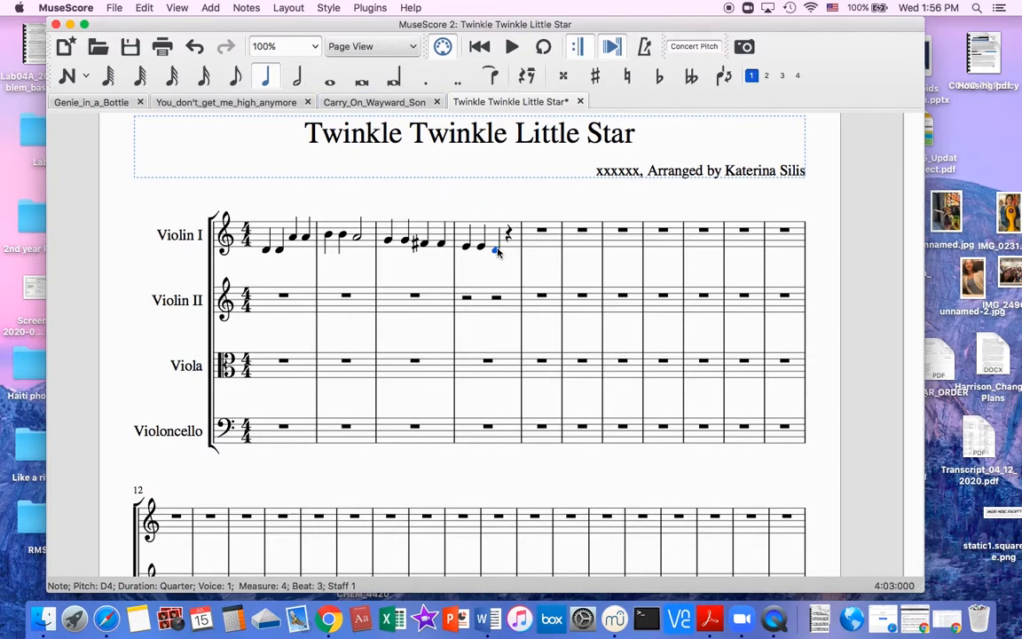
pyautogui.click(298, 75)
# Copy the Violin I melody in measures 1 to 4 and paste it into the Violin II part starting at measure 1.
pyautogui.click(266, 249)
pyautogui.keyDown('shift'); pyautogui.click(299, 255); pyautogui.keyUp('shift')
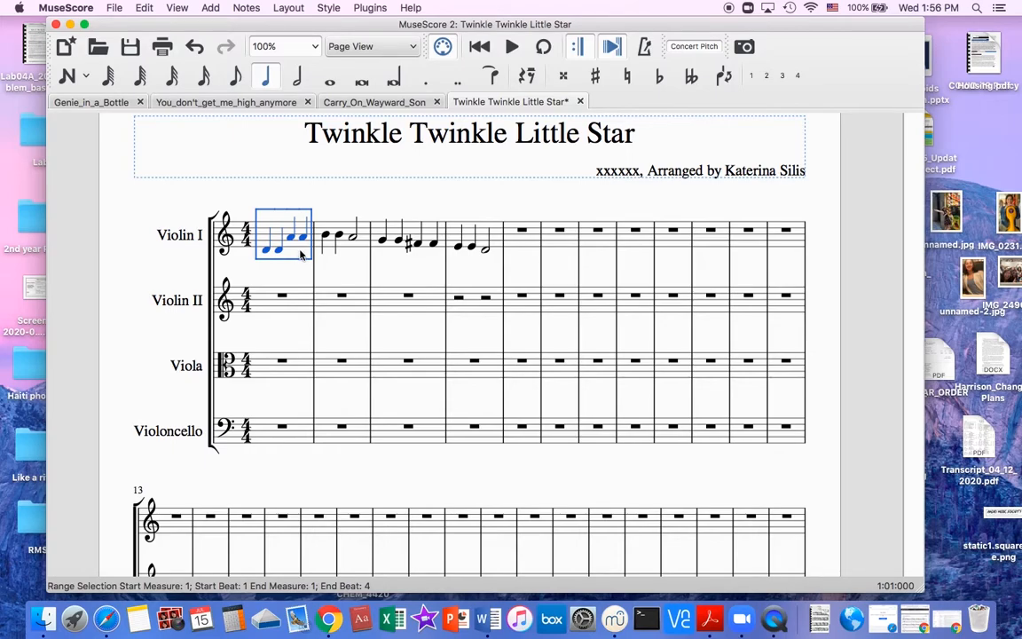
pyautogui.keyDown('shift'); pyautogui.click(364, 247); pyautogui.keyUp('shift')
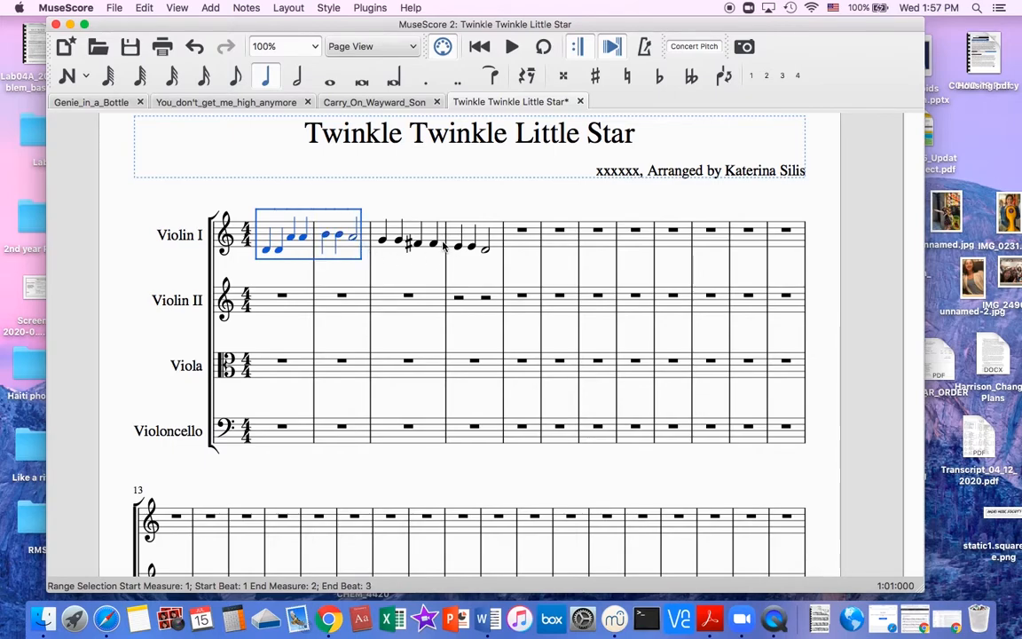
pyautogui.click(258, 228)
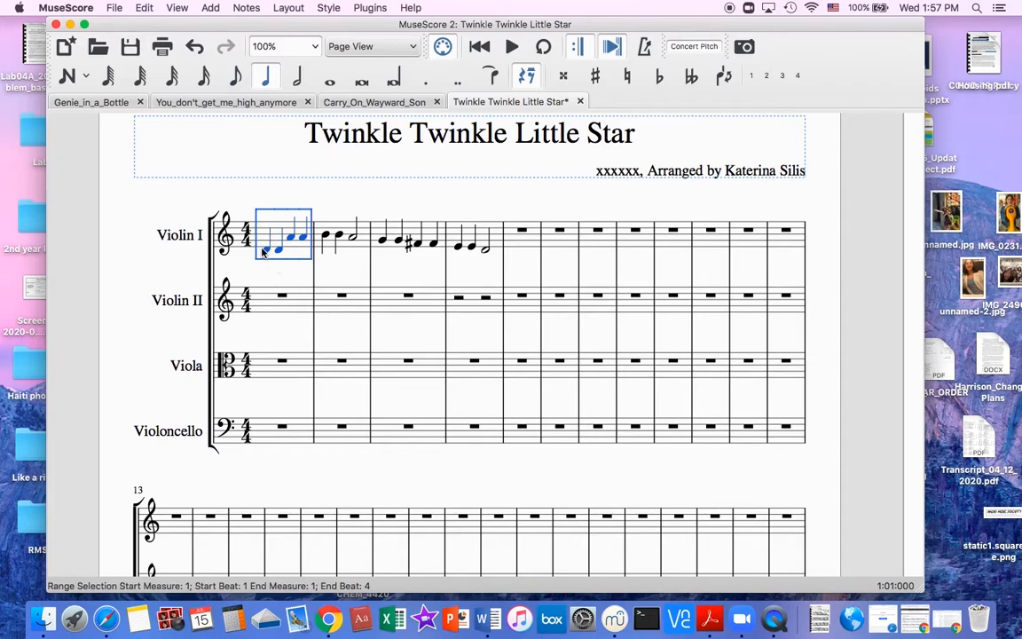
pyautogui.click(264, 251)
pyautogui.click(258, 231)
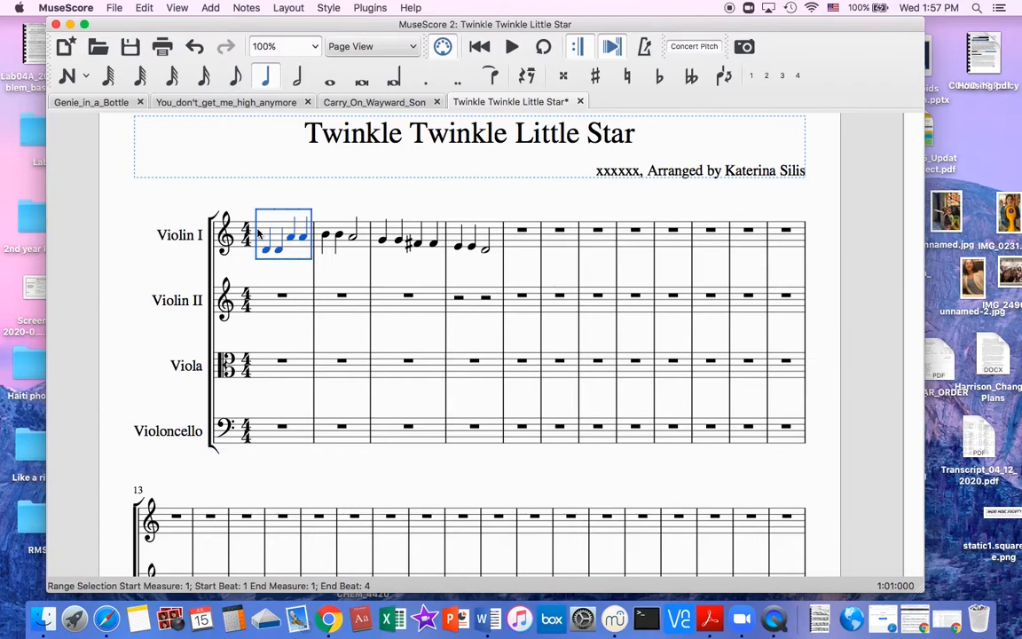
pyautogui.keyDown('shift'); pyautogui.click(350, 240); pyautogui.keyUp('shift')
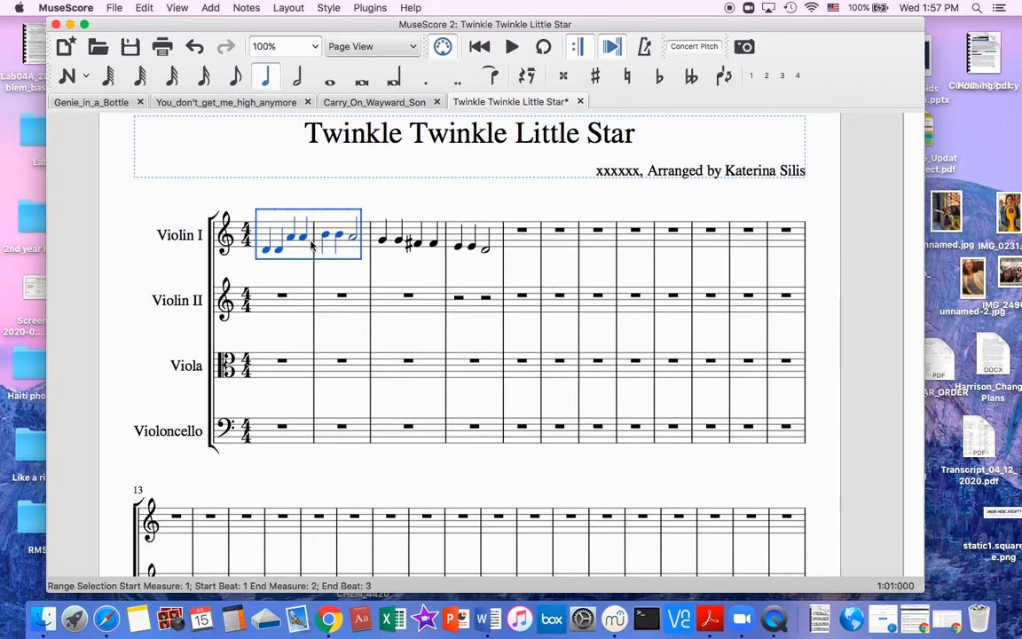
pyautogui.keyDown('shift'); pyautogui.click(444, 244); pyautogui.keyUp('shift')
pyautogui.keyDown('shift'); pyautogui.click(458, 228); pyautogui.keyUp('shift')
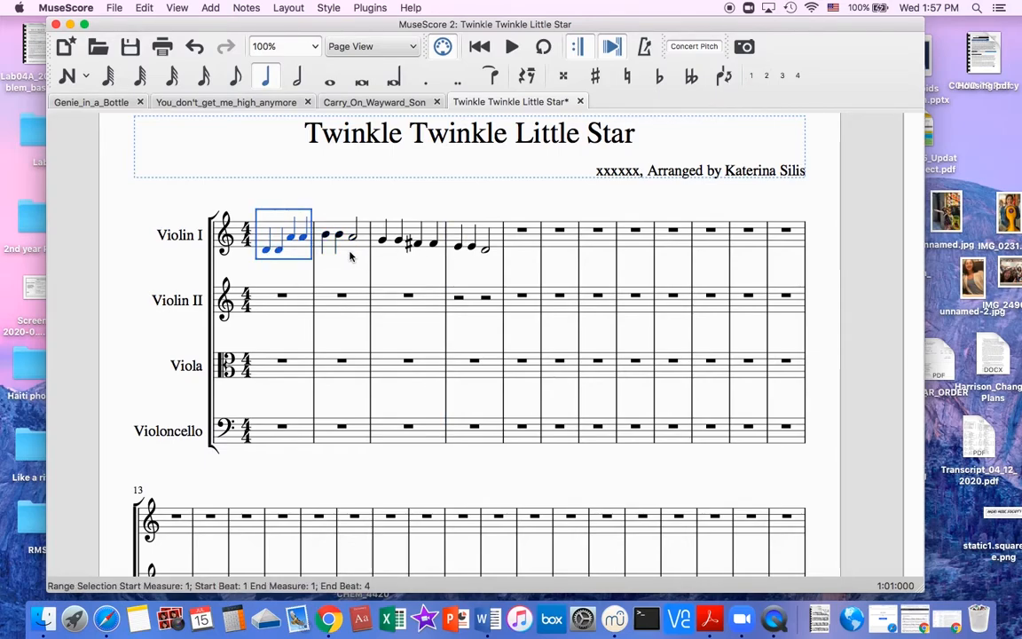
pyautogui.keyDown('shift'); pyautogui.click(453, 239); pyautogui.keyUp('shift')
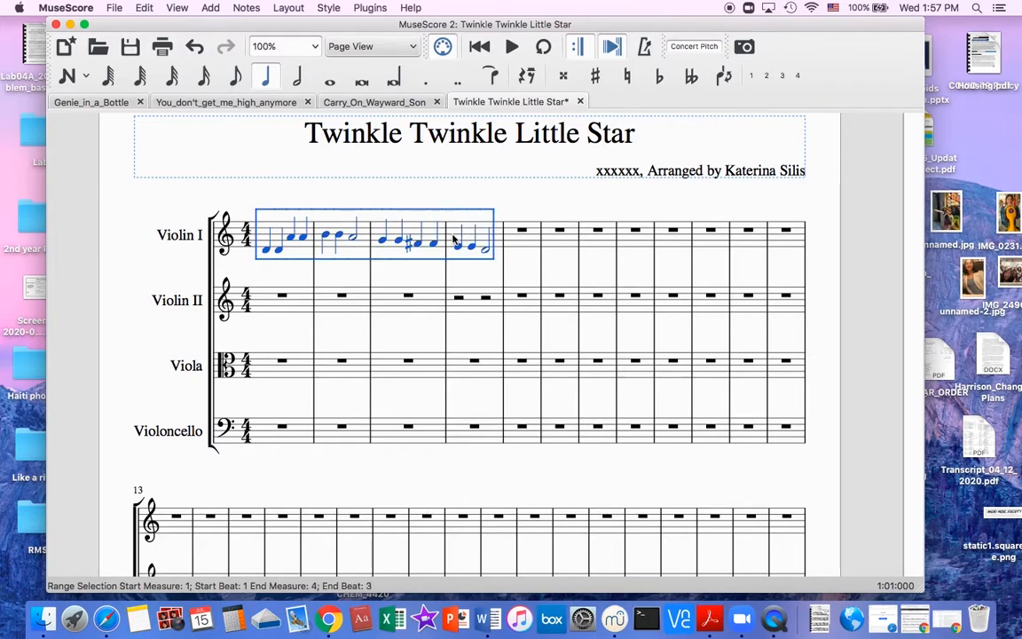
pyautogui.click(271, 305)
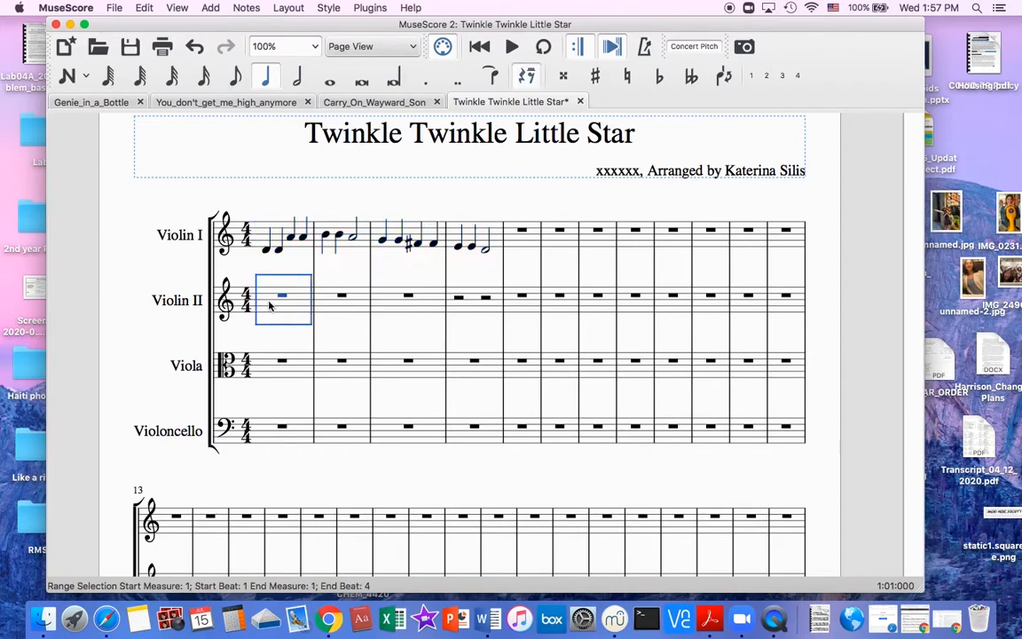
pyautogui.press('super+v')
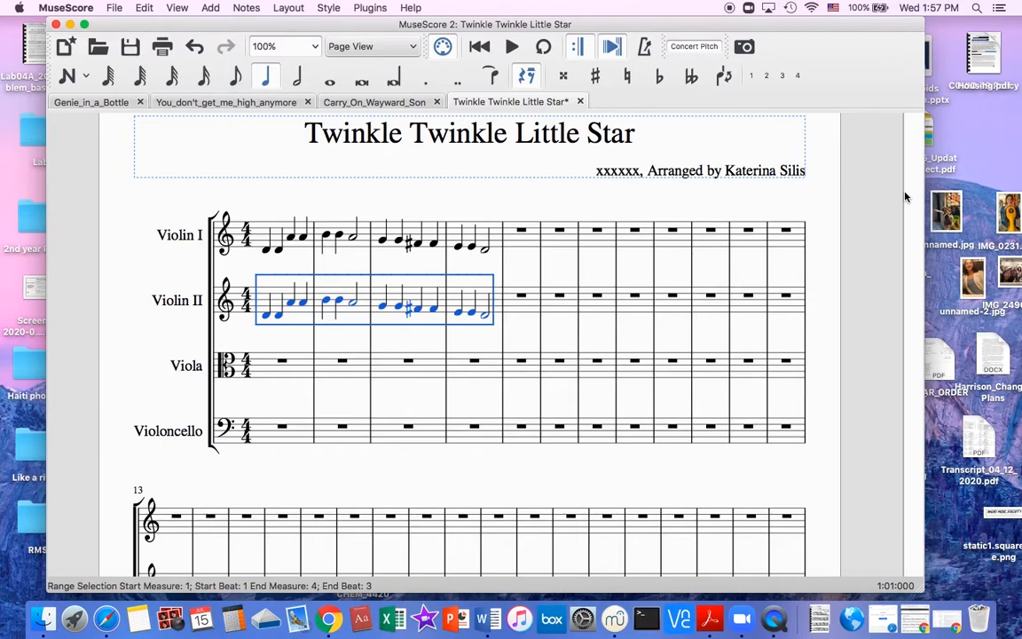
# Transpose the pasted Violin II notes in measures 1 to 4 up by three semitones.
pyautogui.press('Up')
pyautogui.press('Up')
pyautogui.press('Up')
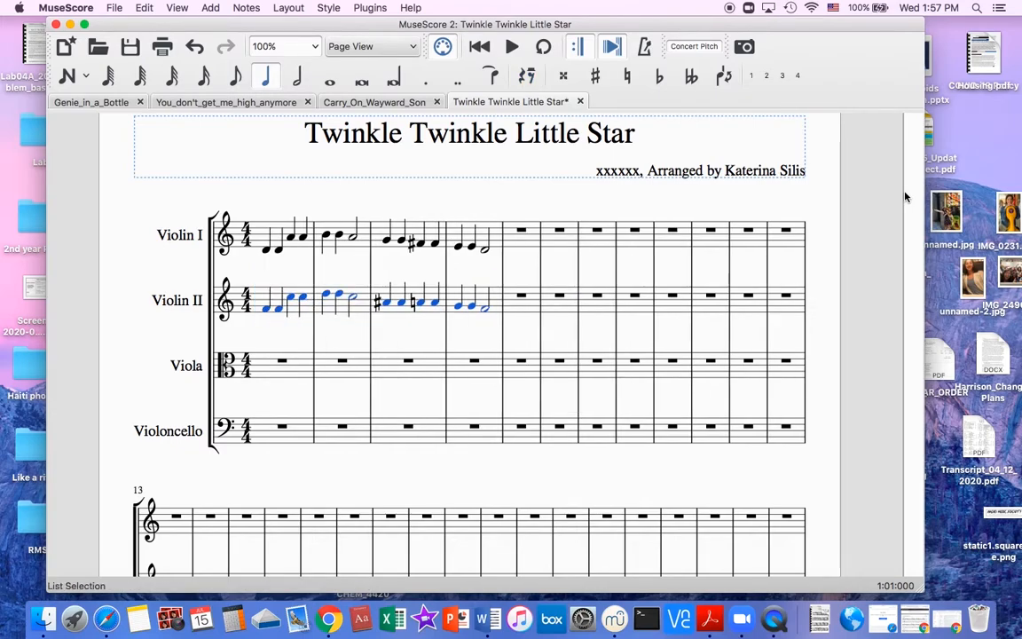
# Raise the two A-sharps on beats 1 and 2 of measure 3 in Violin II to B.
pyautogui.click(387, 302)
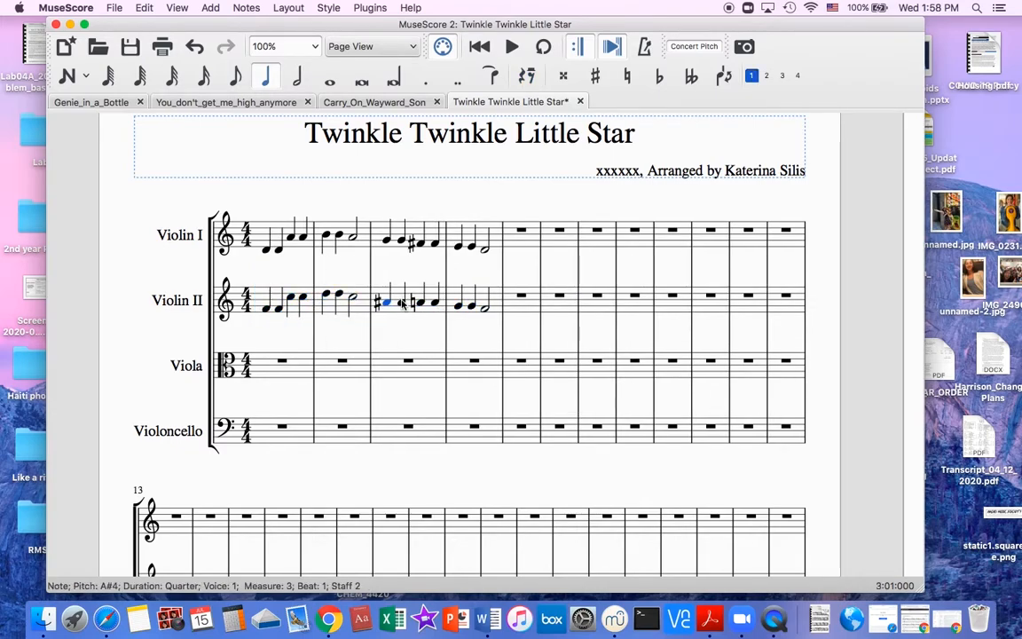
pyautogui.keyDown('shift'); pyautogui.click(403, 305); pyautogui.keyUp('shift')
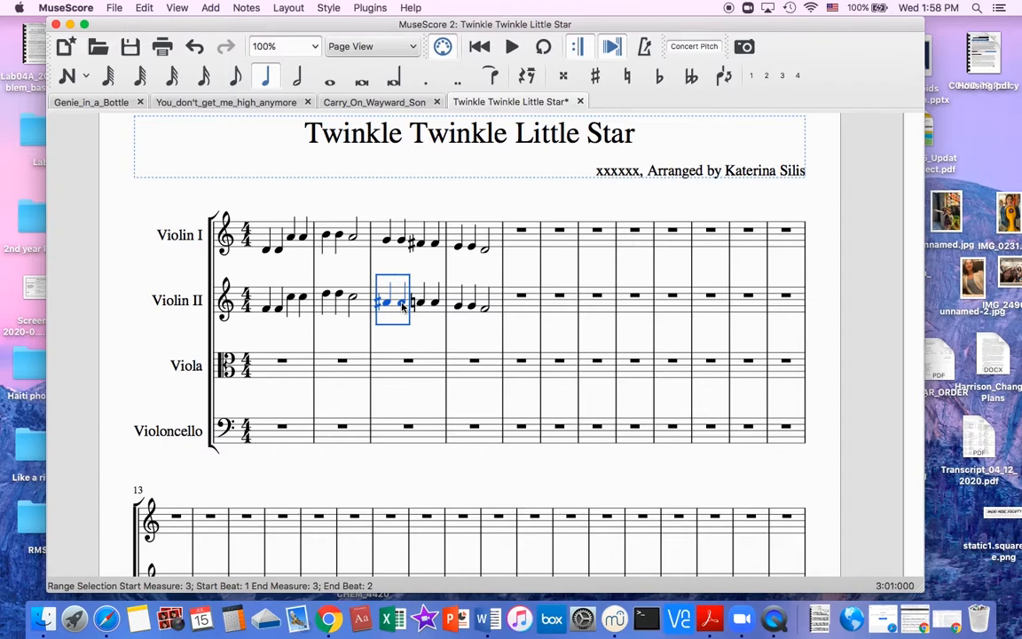
pyautogui.press('Down')
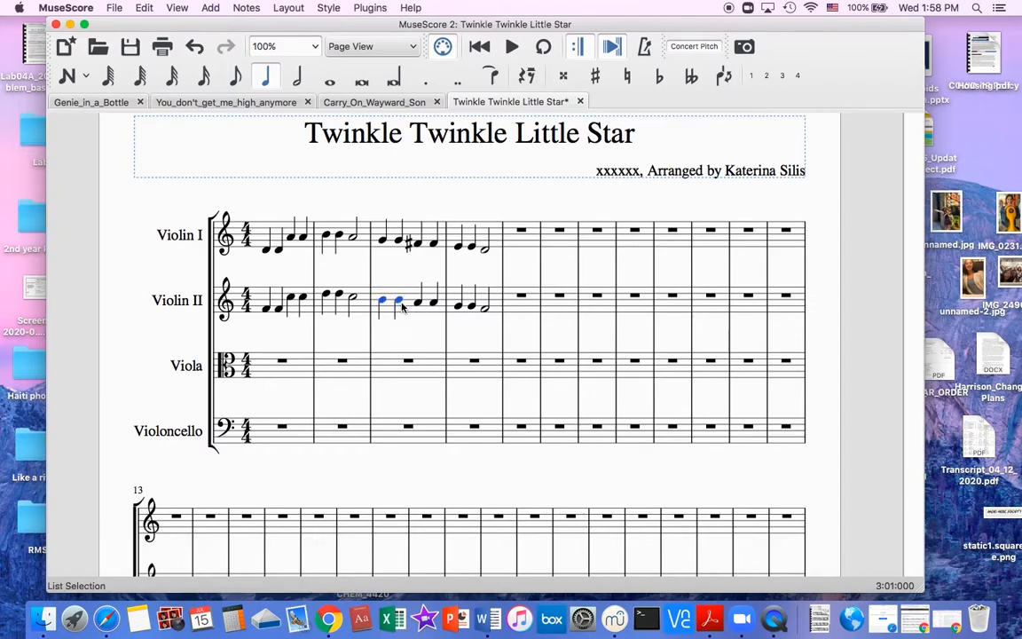
pyautogui.click(417, 303)
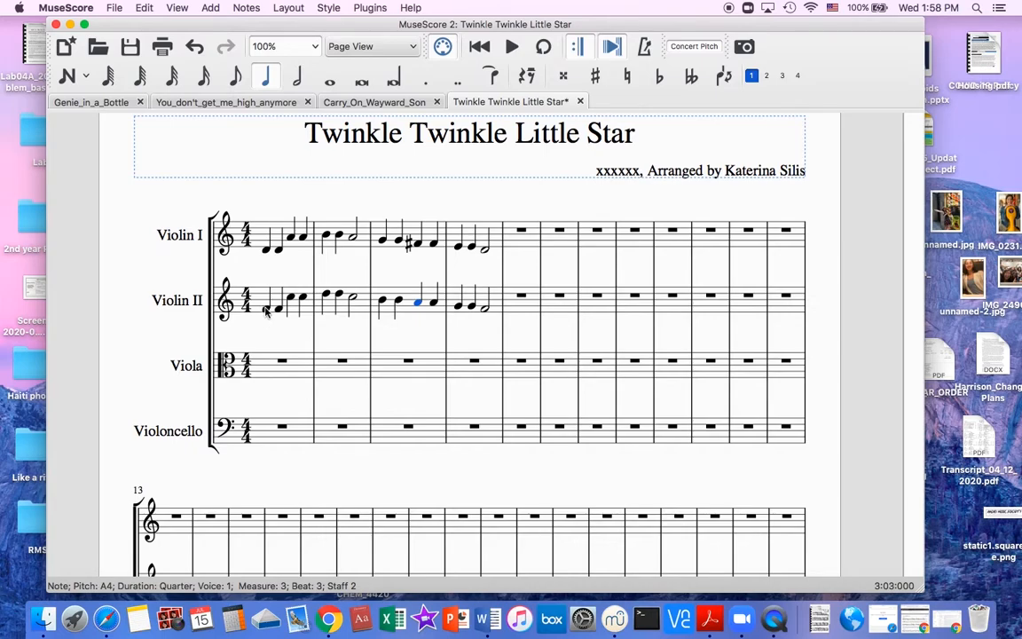
# Transpose the Violin II notes in measures 1 to 4 up to start on B4, and raise the Violin I melody by an octave.
pyautogui.moveTo(266, 308); pyautogui.dragTo(409, 316)
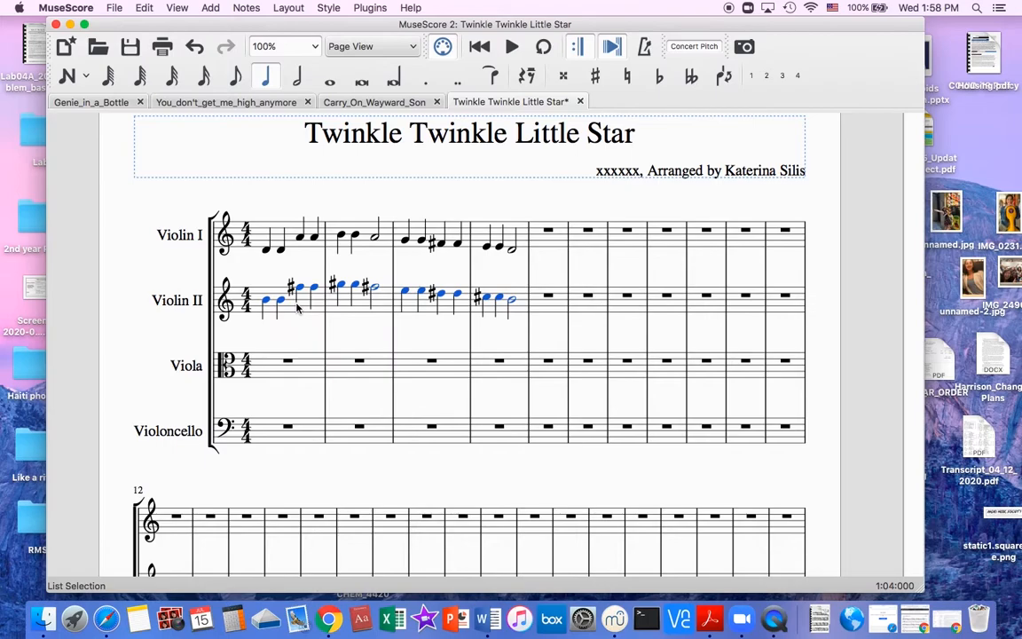
pyautogui.click(296, 241)
pyautogui.keyDown('shift'); pyautogui.click(523, 244); pyautogui.keyUp('shift')
pyautogui.press('Up')
pyautogui.press('Up')
pyautogui.press('Up')
pyautogui.press('Up')
pyautogui.press('Up')
pyautogui.press('Up')
pyautogui.press('Up')
pyautogui.press('Up')
pyautogui.press('Up')
pyautogui.press('Up')
pyautogui.press('Up')
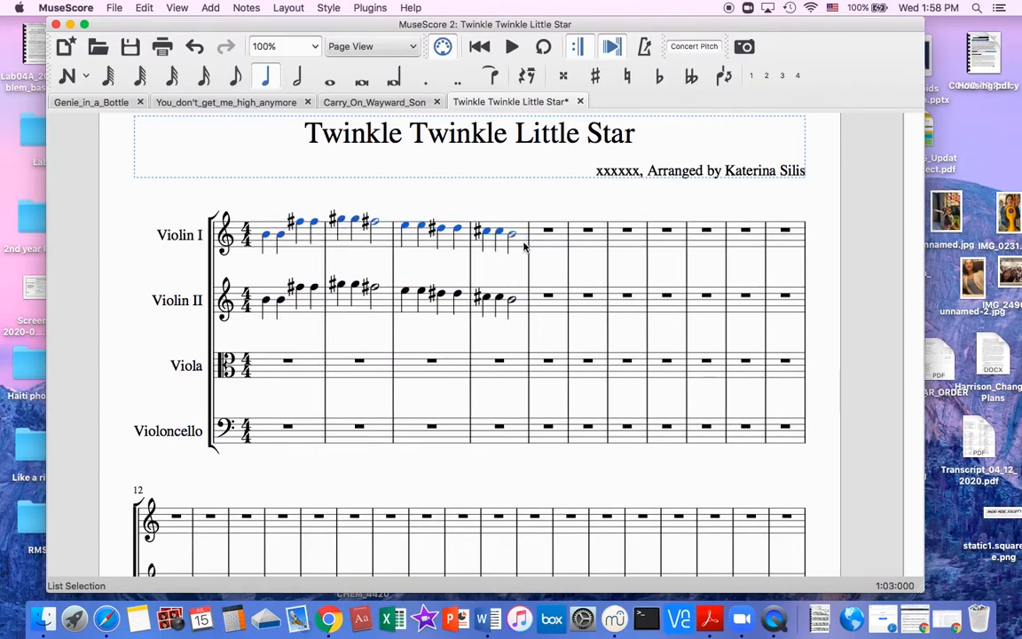
pyautogui.press('Up')
pyautogui.click(520, 230)
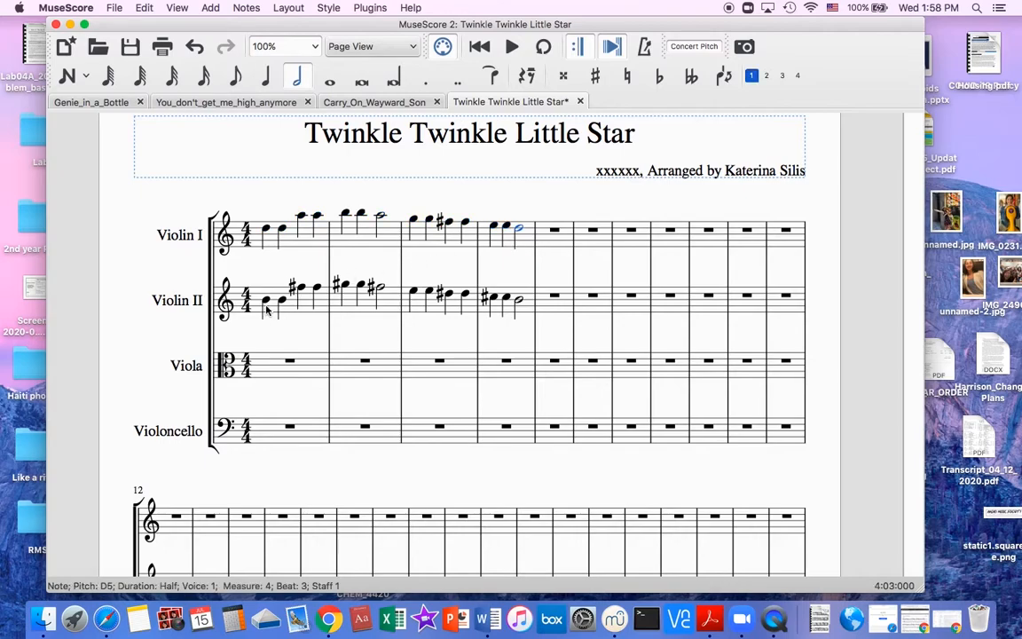
# Lower the Violin II G-sharps in measure 2 to G, the D-sharps in measure 3 to D, and the last half note to A.
pyautogui.click(345, 285)
pyautogui.keyDown('shift'); pyautogui.click(362, 286); pyautogui.keyUp('shift')
pyautogui.press('Up')
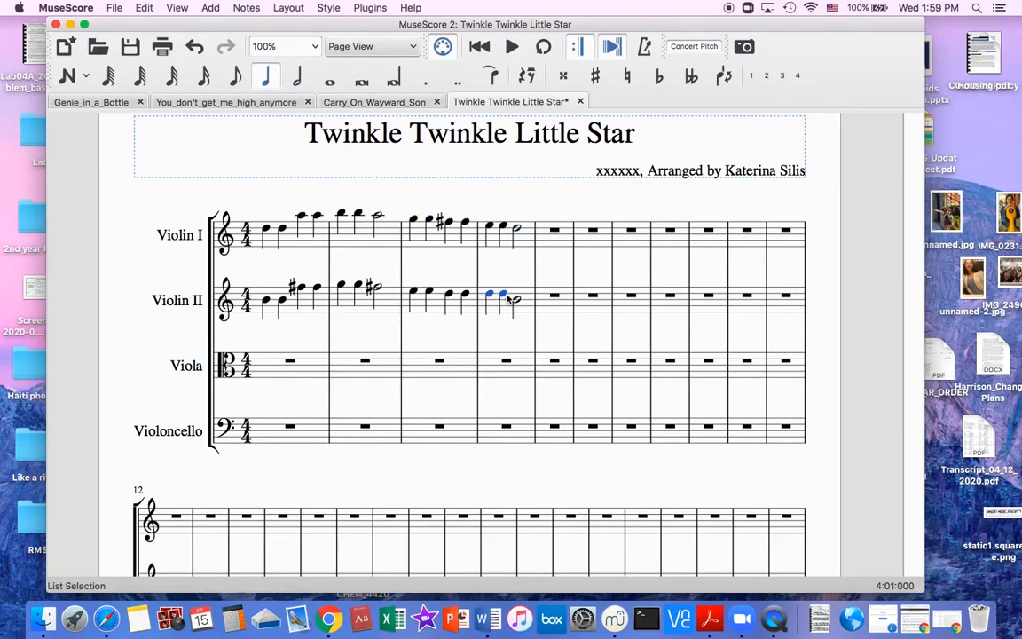
pyautogui.press('Down')
pyautogui.press('Down')
pyautogui.click(517, 300)
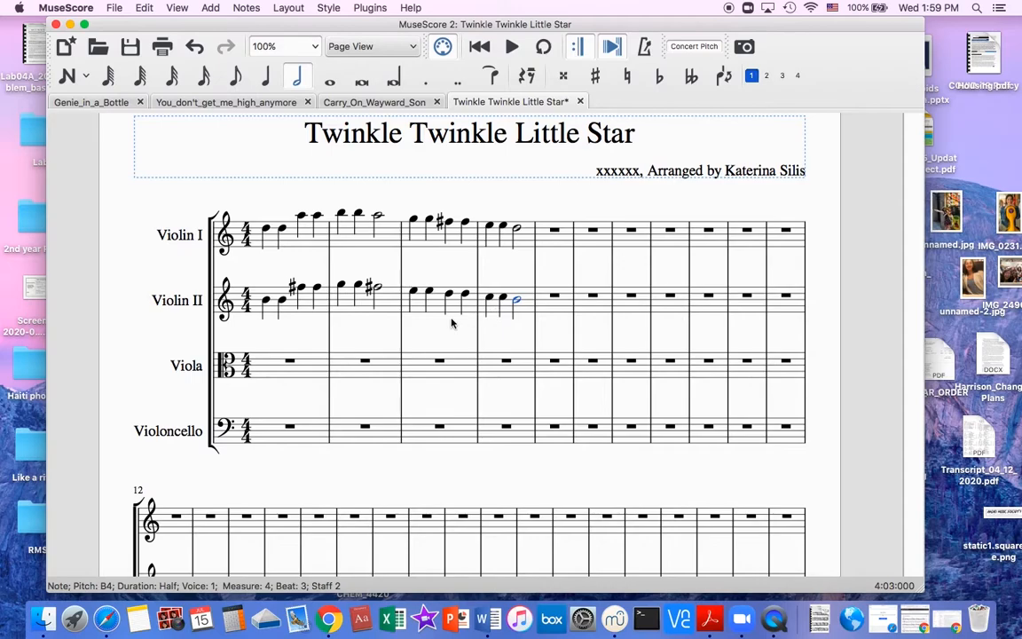
# Play back measures 1 to 4 from the first Violin I note to hear both violin parts together.
pyautogui.click(264, 229)
pyautogui.press('space')
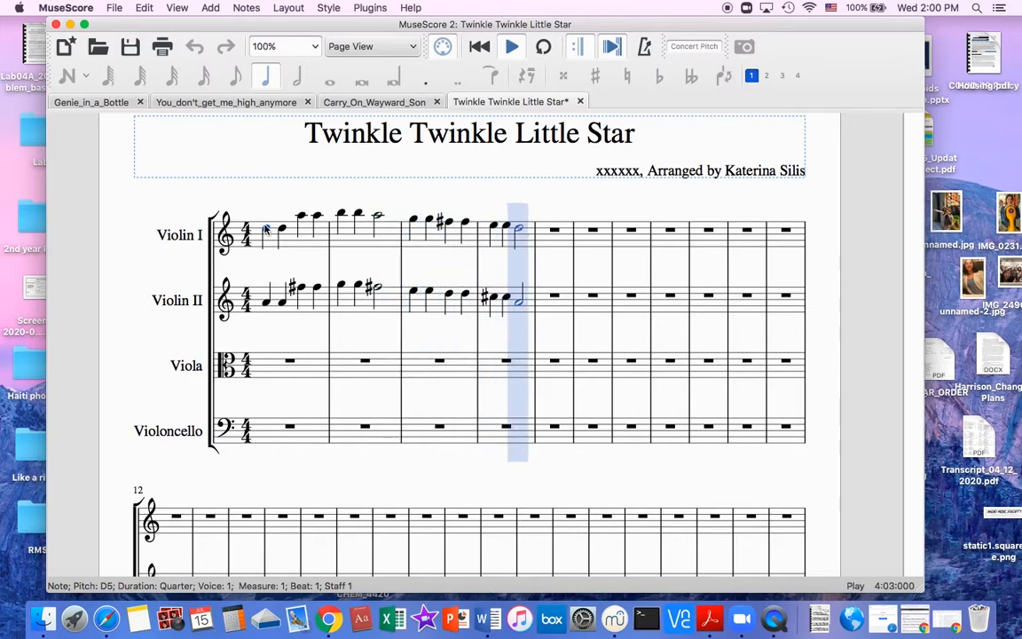
pyautogui.press('space')
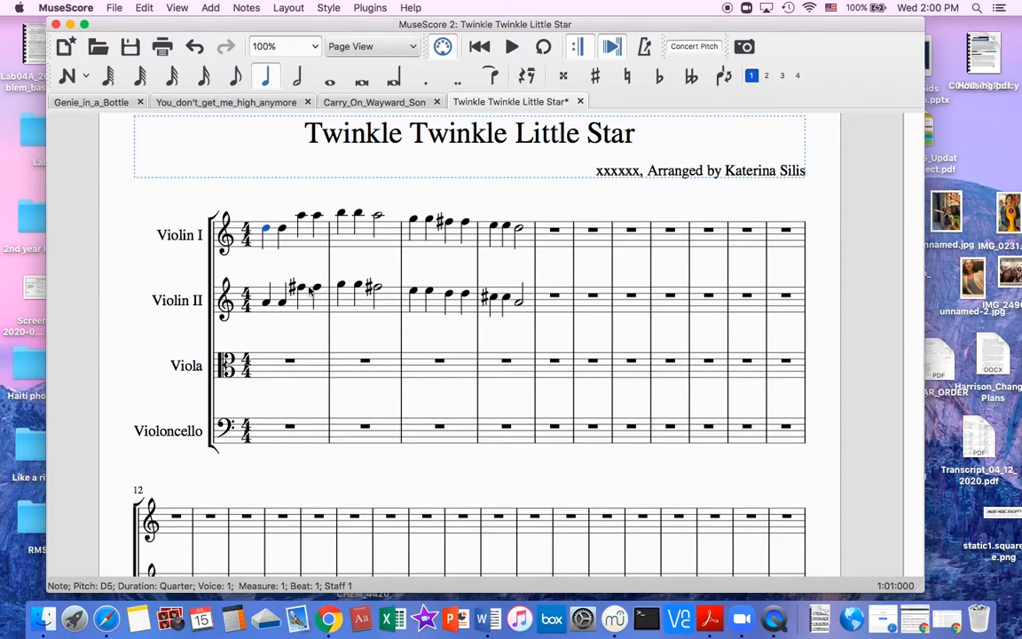
pyautogui.click(362, 304)
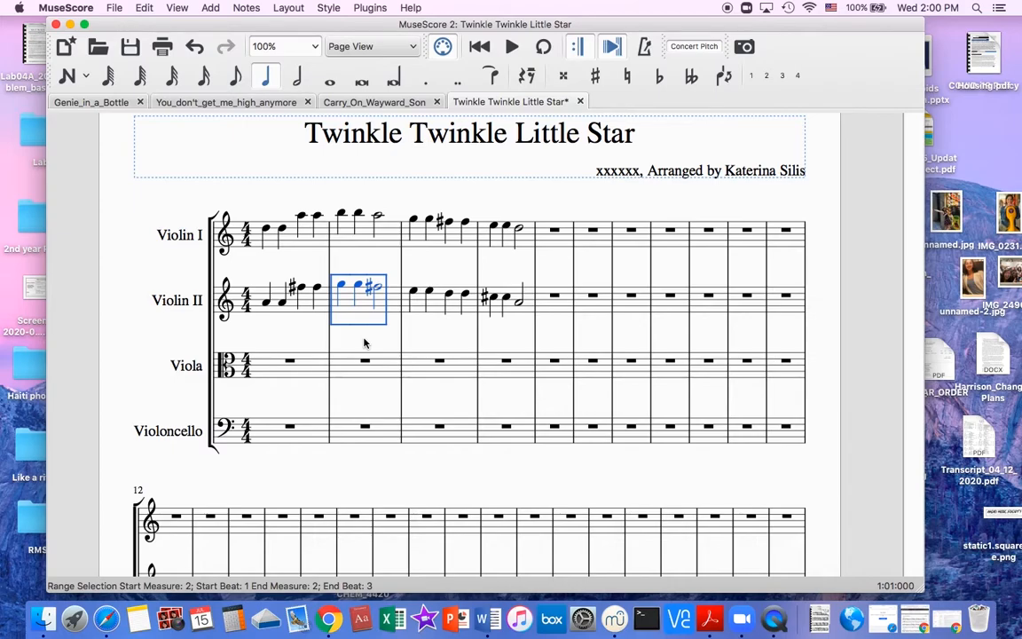
pyautogui.click(292, 439)
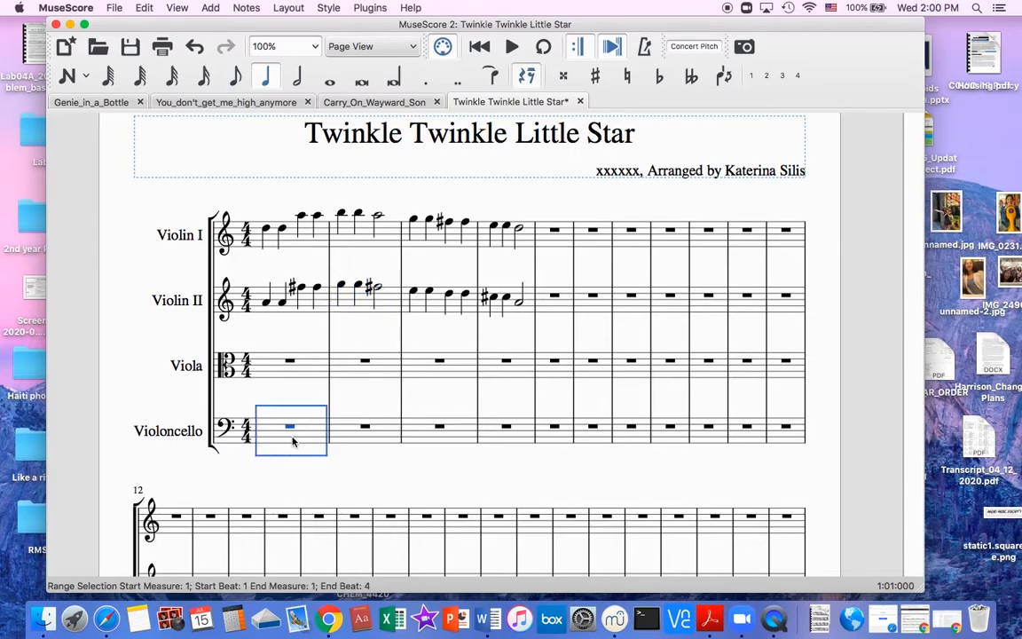
pyautogui.click(289, 365)
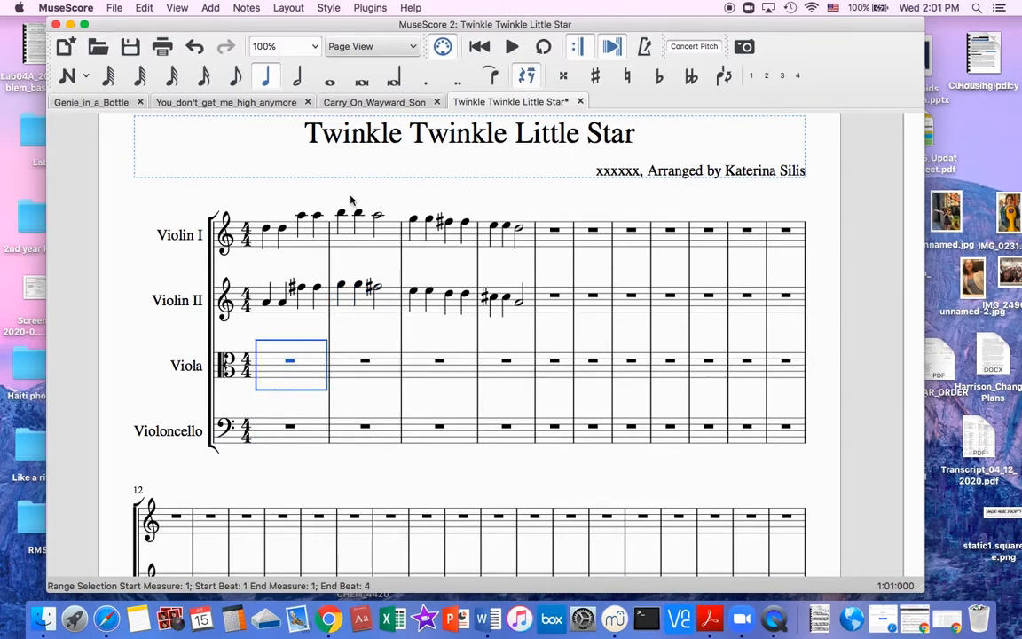
pyautogui.click(292, 303)
pyautogui.click(278, 372)
# Copy the Violin I melody in measures 1 to 4 and paste it into the Violoncello part starting at measure 5.
pyautogui.click(274, 218)
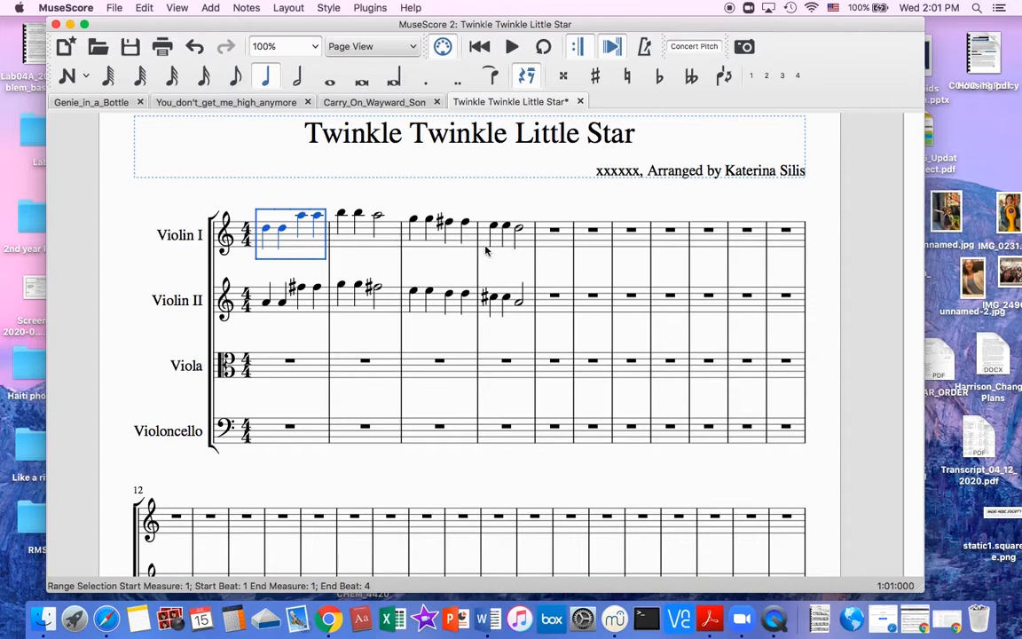
pyautogui.keyDown('shift'); pyautogui.click(521, 247); pyautogui.keyUp('shift')
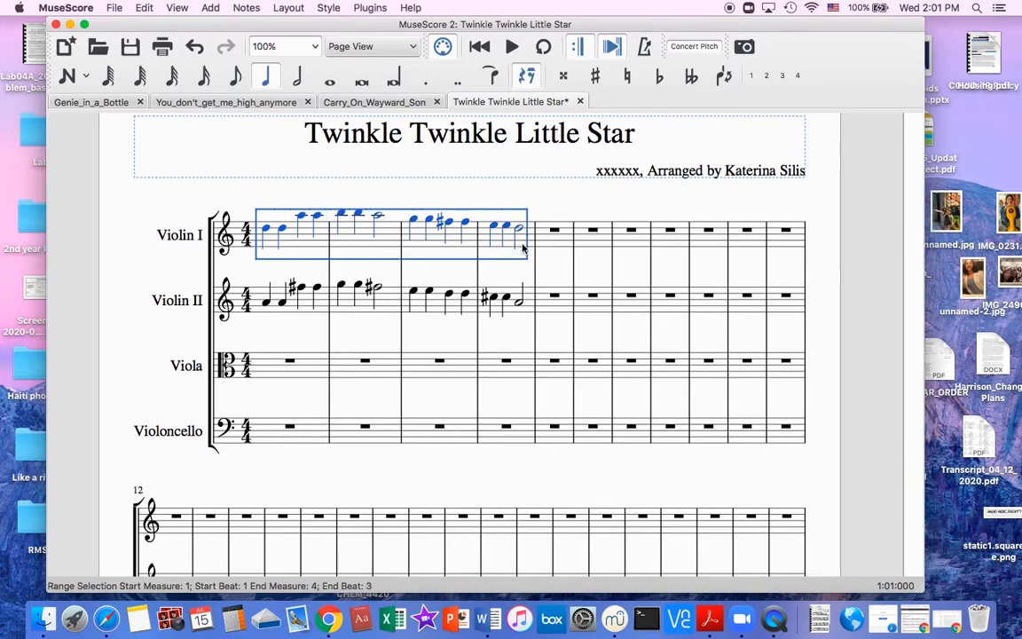
pyautogui.press('super+c')
pyautogui.click(553, 426)
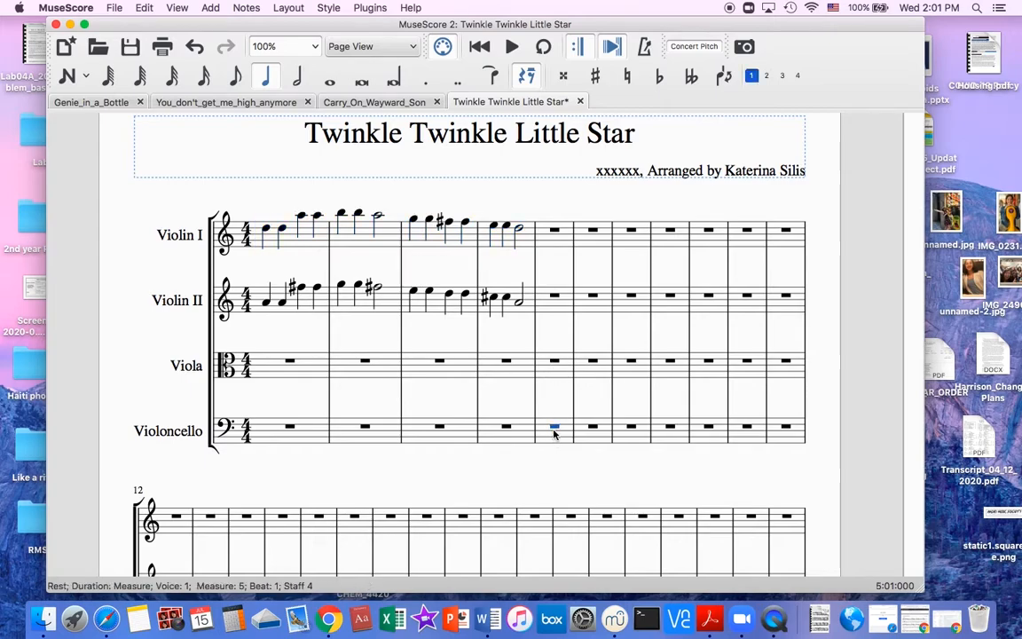
pyautogui.press('super+v')
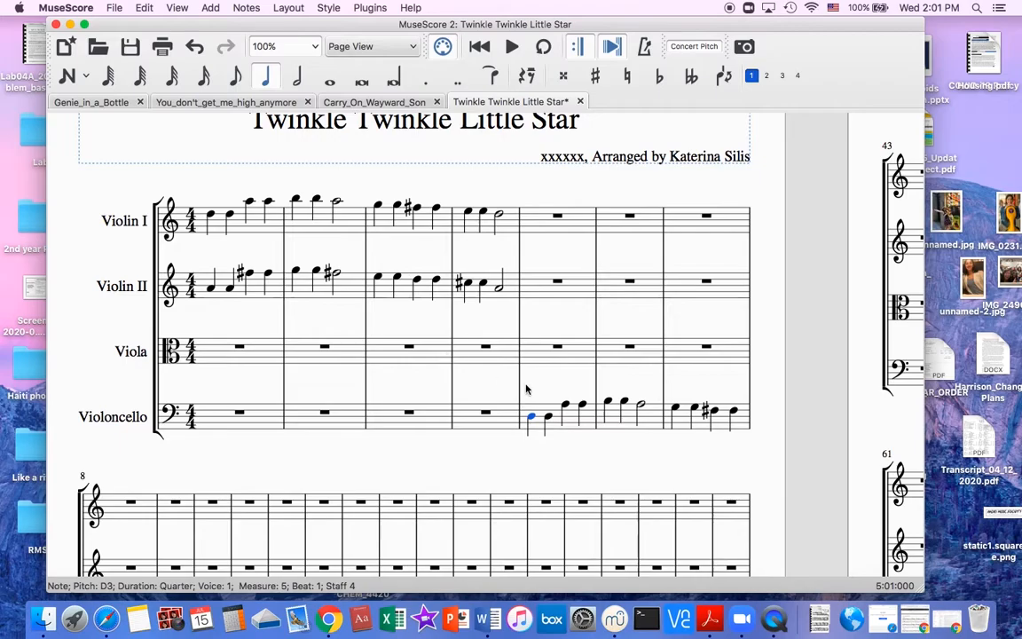
# Delete the pasted melody from Violoncello measures 5 to 8.
pyautogui.click(586, 427)
pyautogui.scroll(-5, 552, 436)
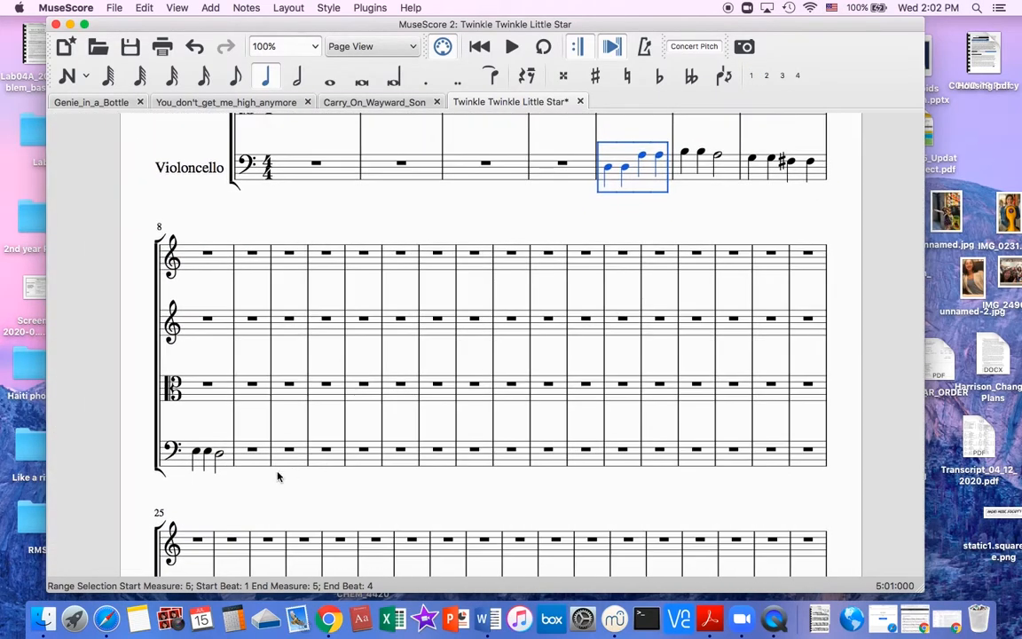
pyautogui.keyDown('shift'); pyautogui.click(273, 472); pyautogui.keyUp('shift')
pyautogui.press('Delete')
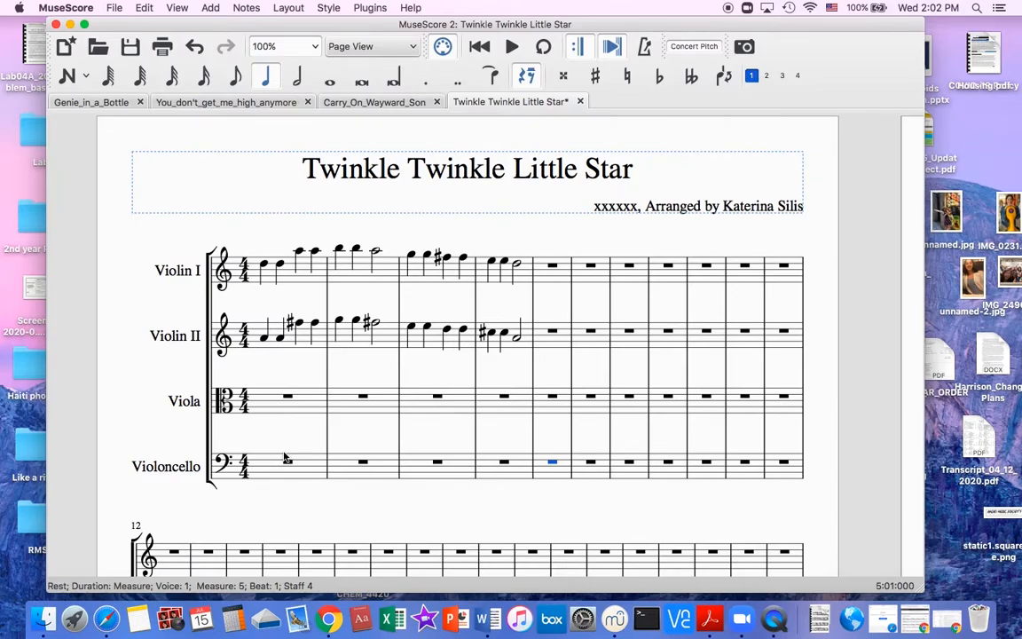
# Split the whole-measure rests in Viola measures 1 to 4 into half rests.
pyautogui.click(290, 399)
pyautogui.click(298, 78)
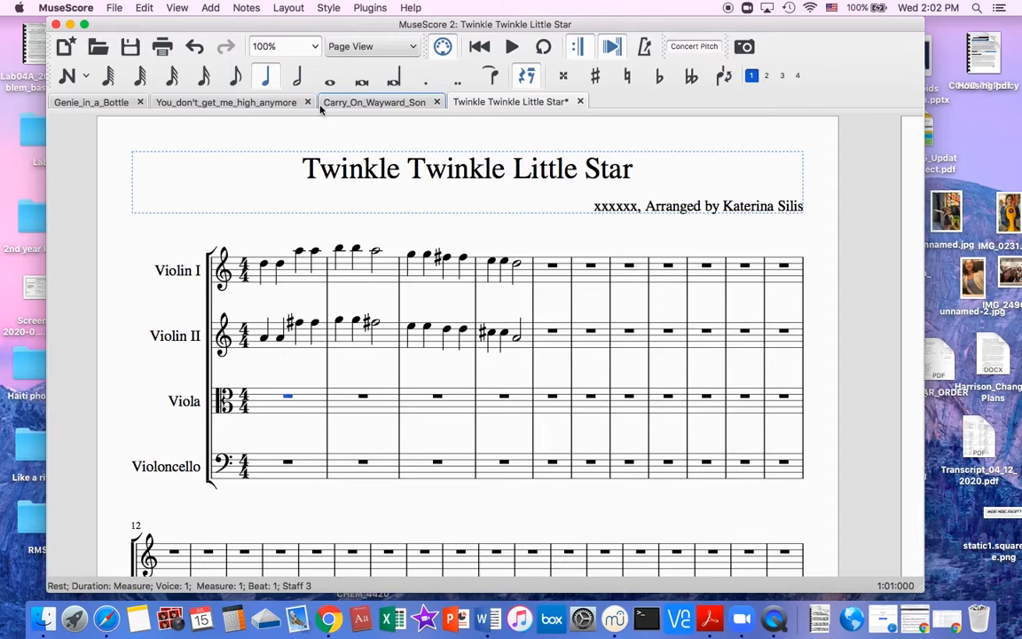
pyautogui.click(363, 397)
pyautogui.click(297, 78)
pyautogui.click(436, 398)
pyautogui.click(297, 78)
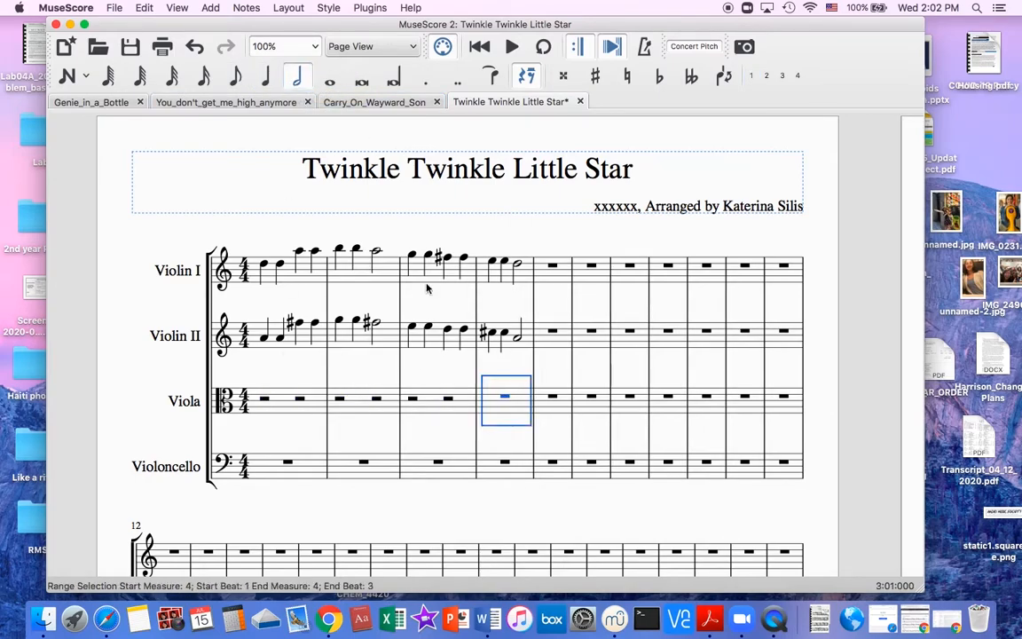
pyautogui.click(504, 397)
pyautogui.click(298, 78)
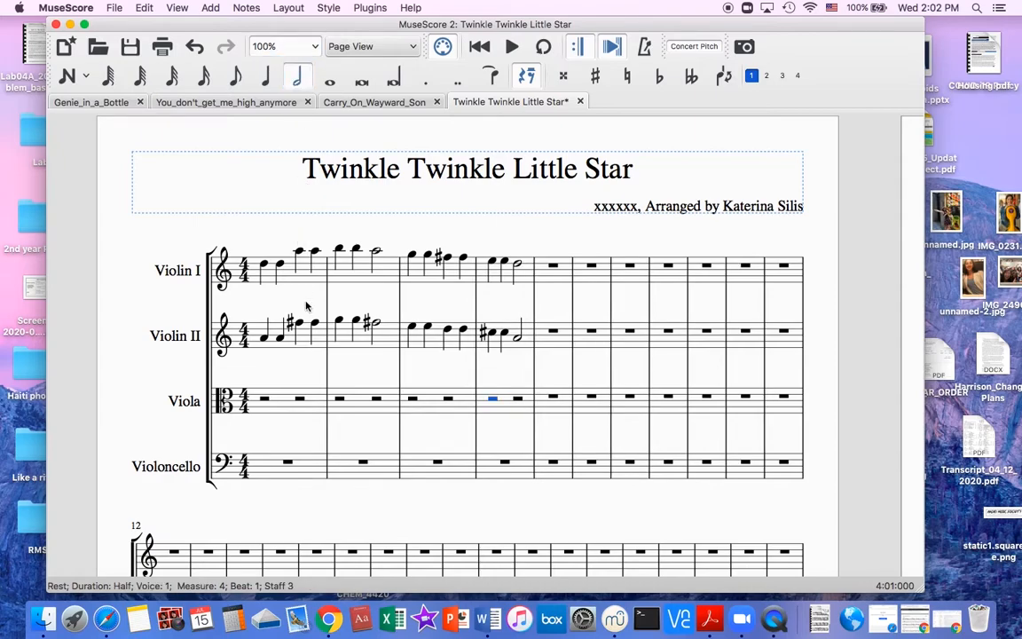
# Examine the Viola staff's clef up close and look over the violin and Violoncello staves around it.
pyautogui.click(284, 280)
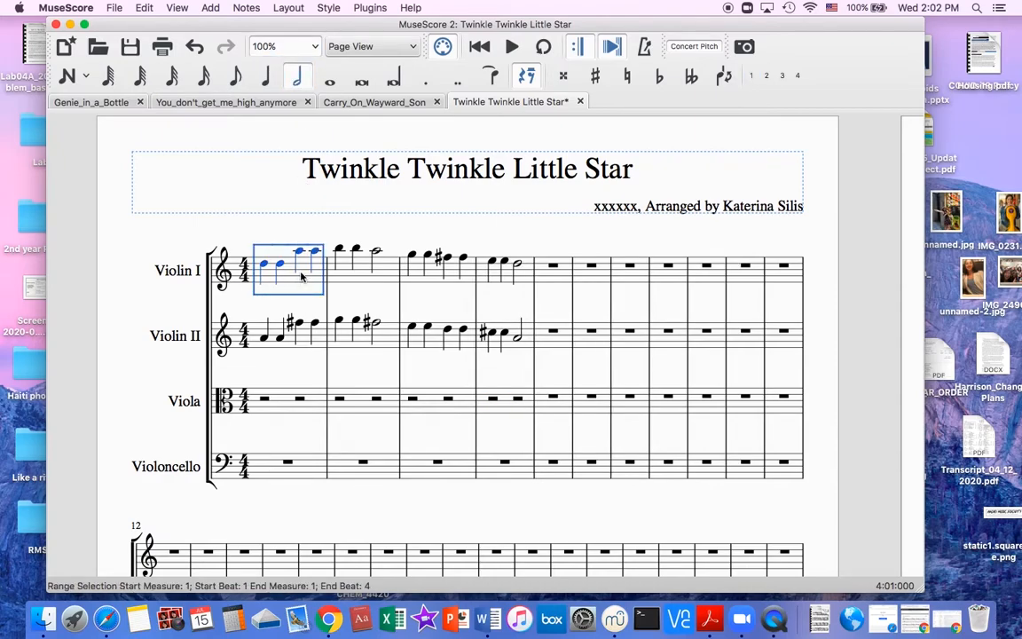
pyautogui.click(275, 468)
pyautogui.click(263, 410)
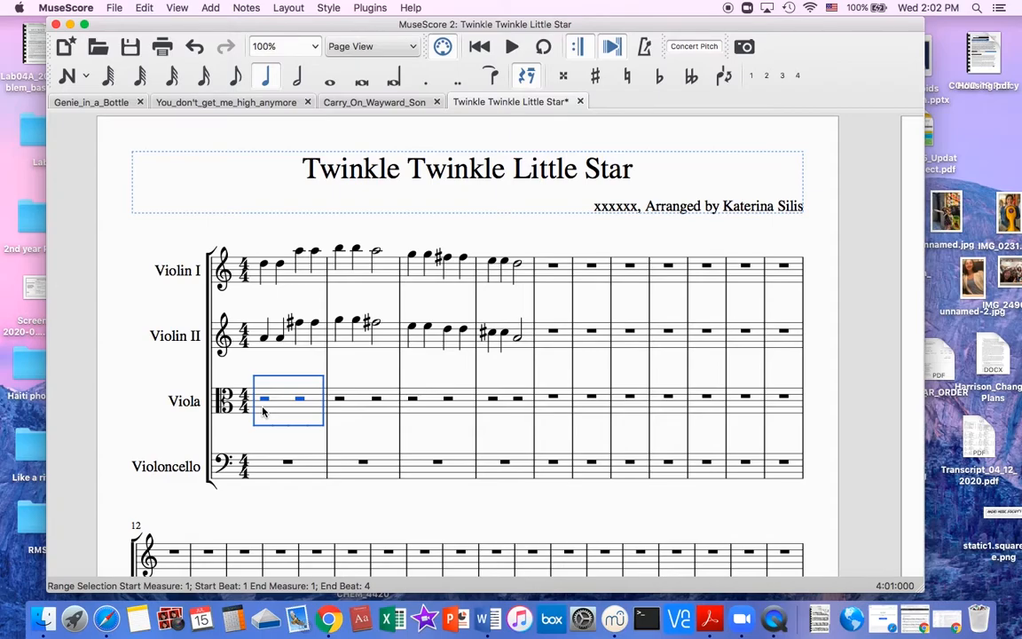
pyautogui.click(550, 276)
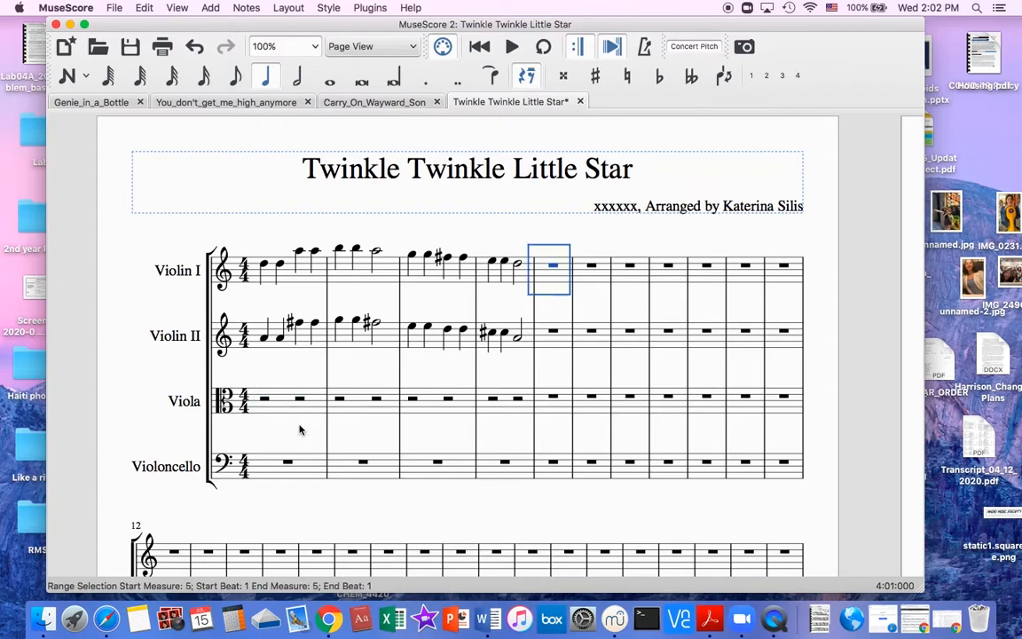
pyautogui.scroll(14, 299, 430)
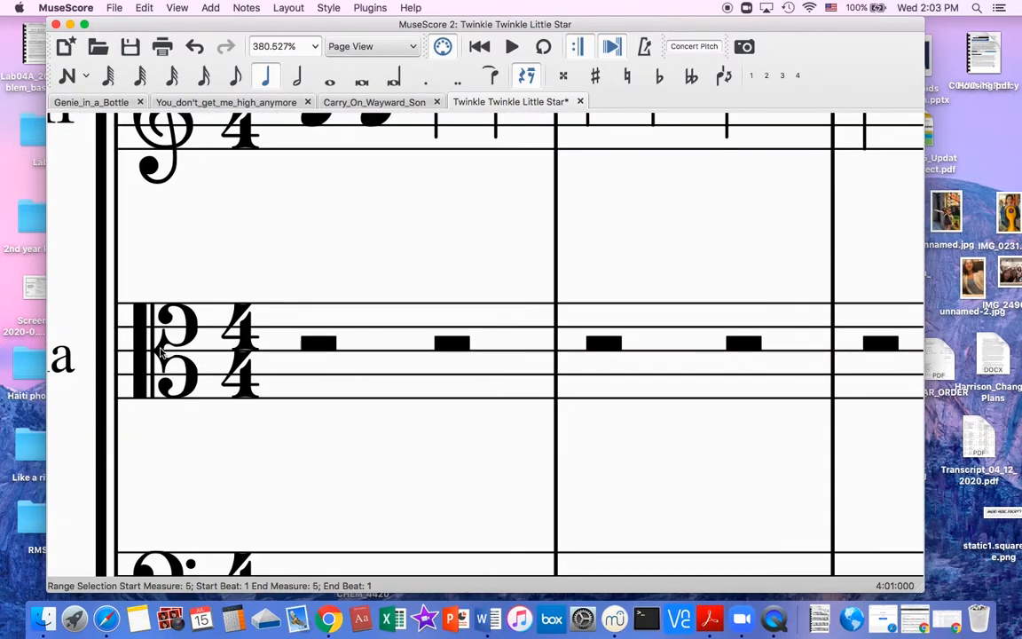
pyautogui.scroll(-13, 217, 352)
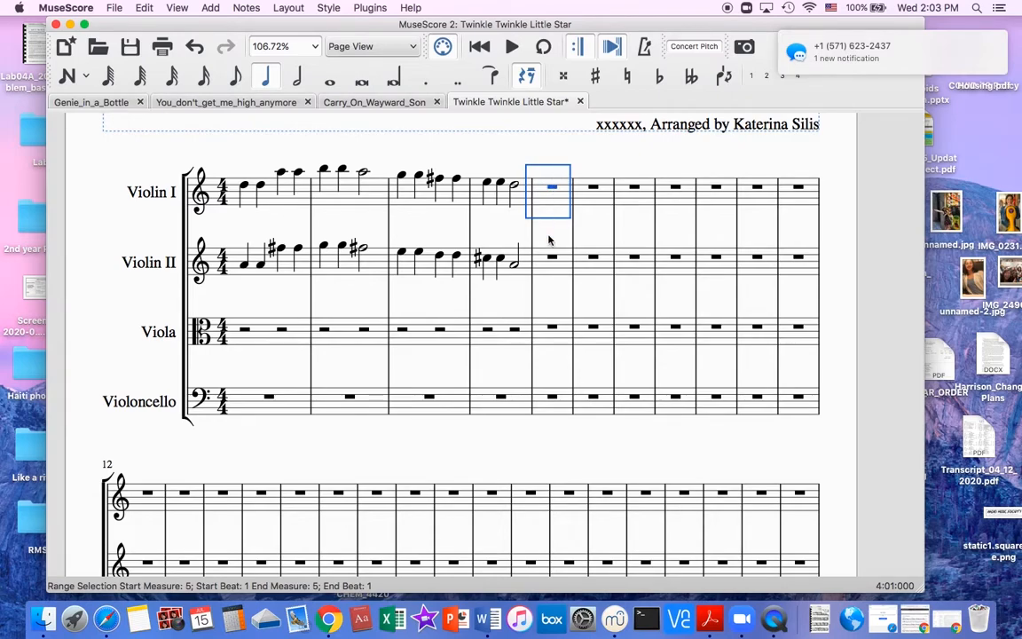
pyautogui.click(496, 217)
pyautogui.scroll(-2, 496, 217)
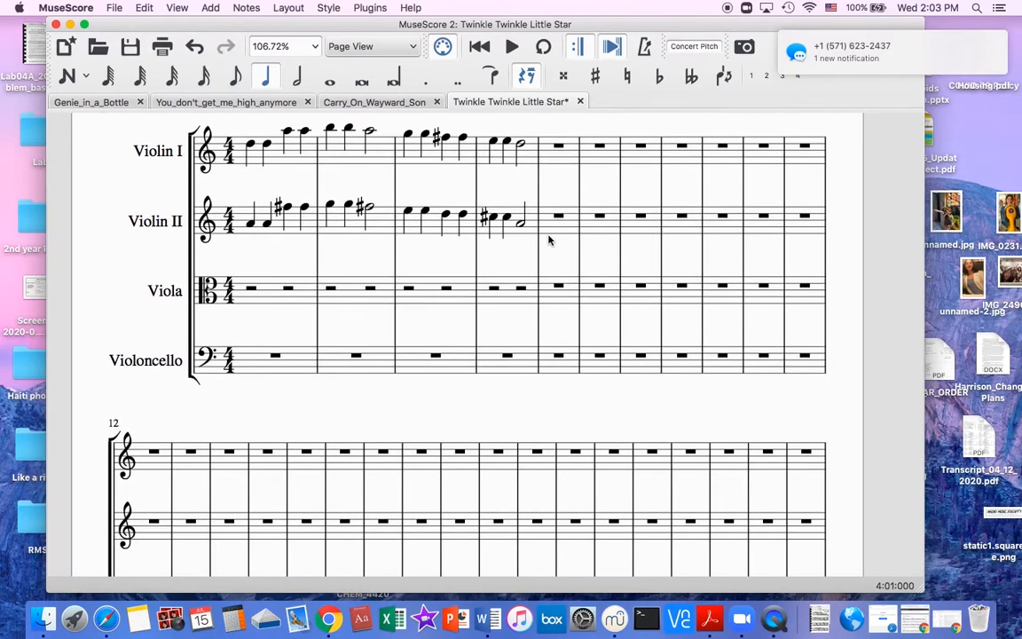
pyautogui.click(557, 360)
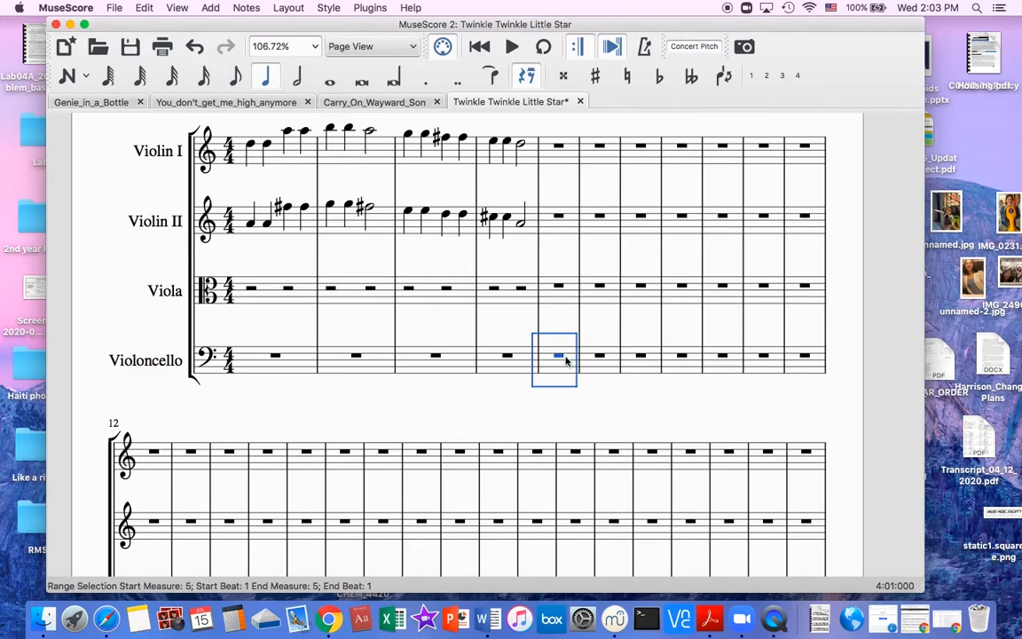
pyautogui.click(561, 314)
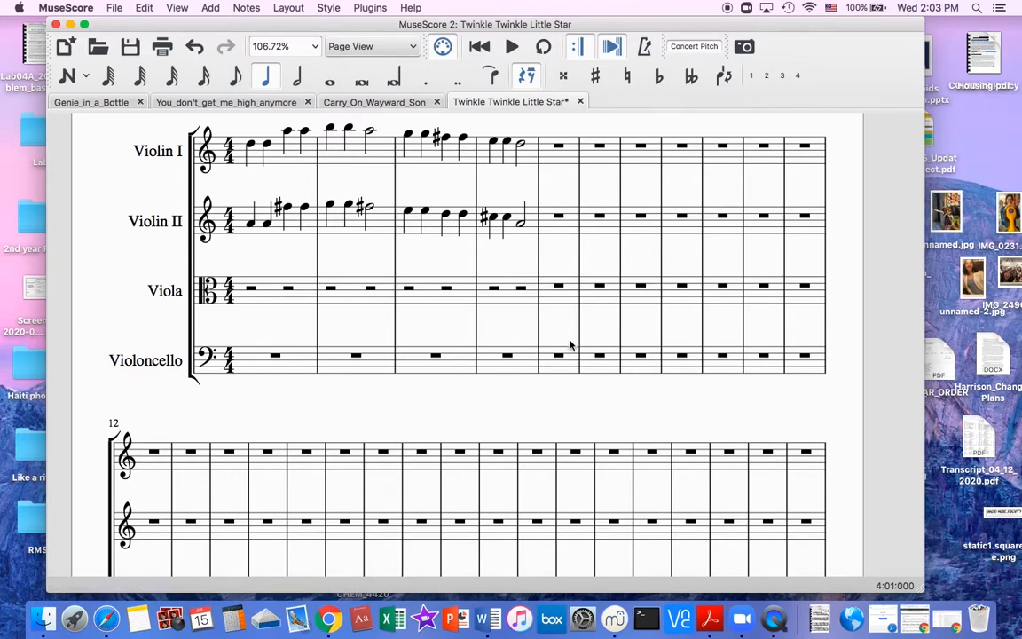
pyautogui.scroll(2, 293, 247)
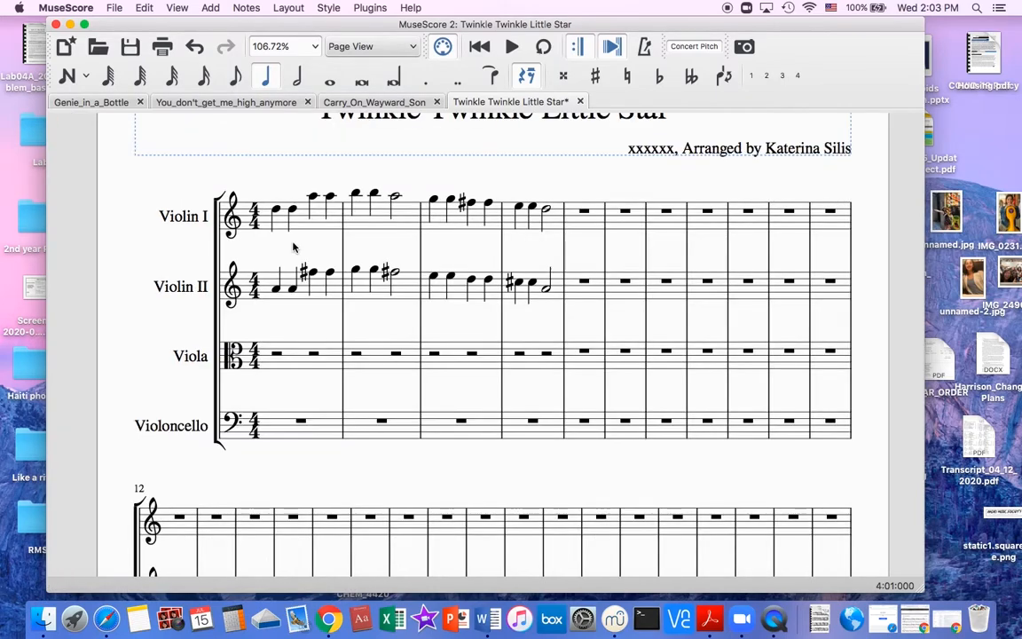
# Split the whole-measure rest in Violoncello measure 1 into half rests.
pyautogui.click(276, 355)
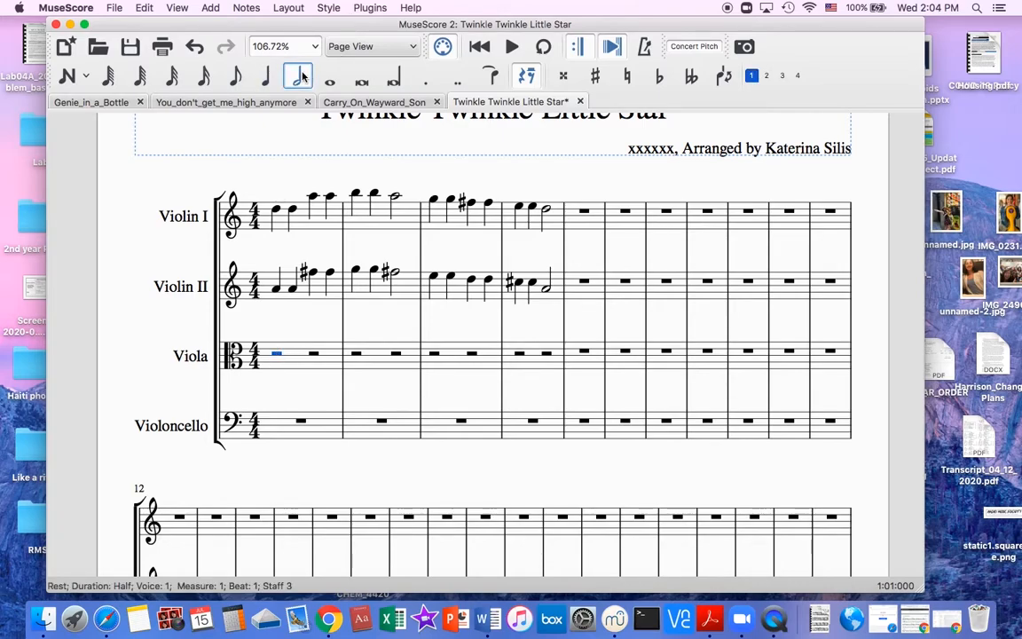
pyautogui.click(301, 422)
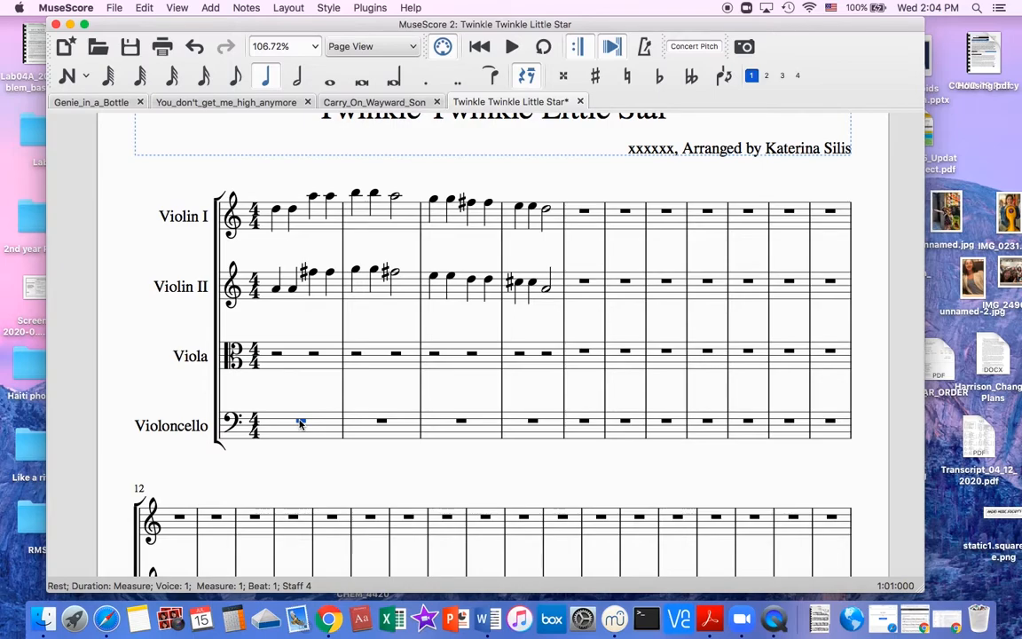
pyautogui.click(300, 78)
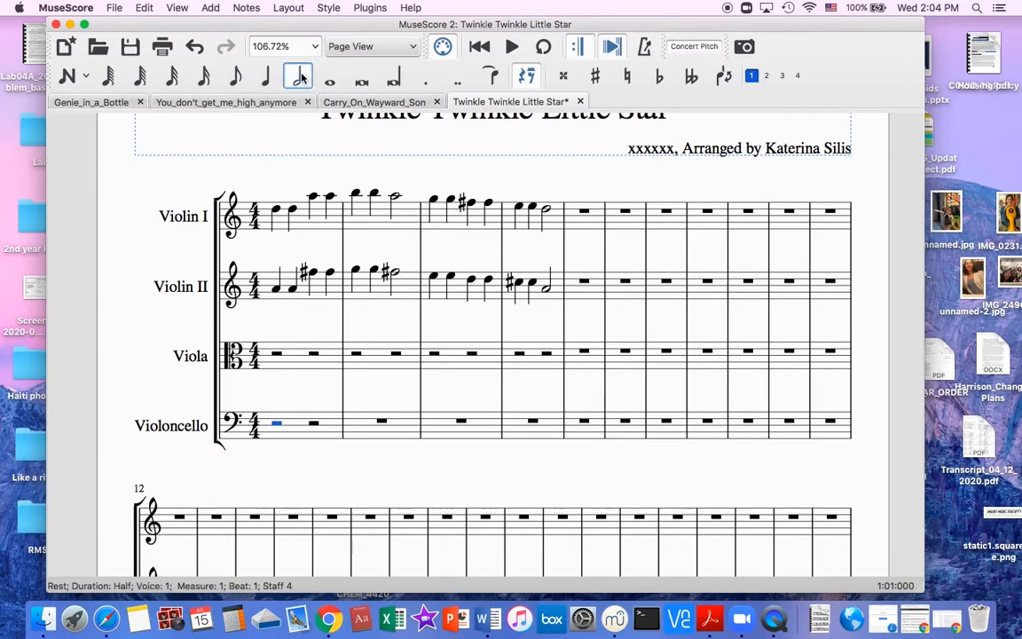
# Change the rest at the start of Violoncello measure 1 to a whole rest.
pyautogui.click(329, 80)
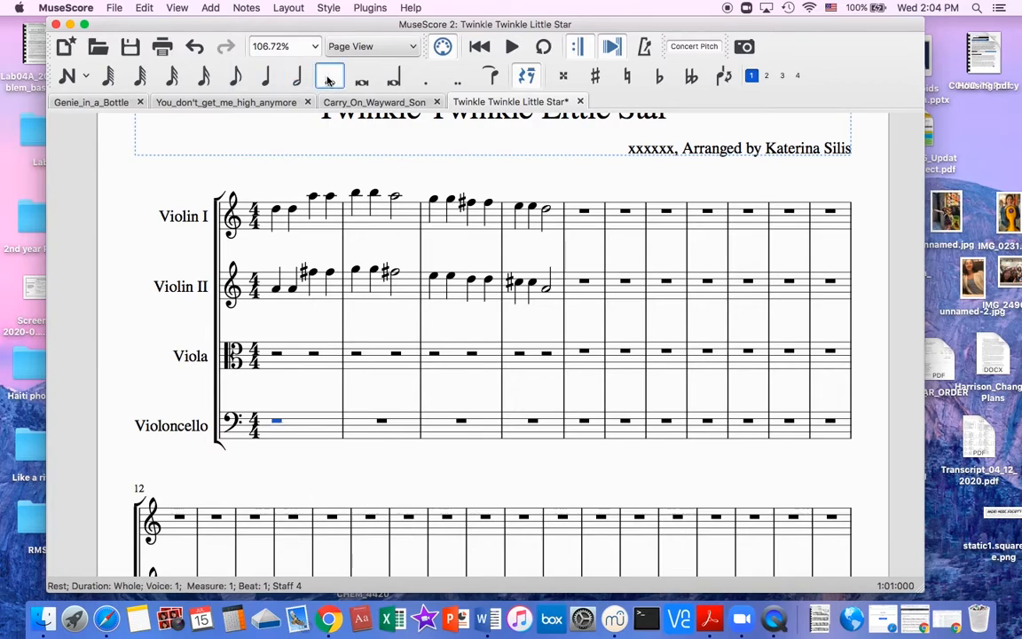
# Enter half notes F#4 and D4 in Viola measure 1.
pyautogui.click(277, 355)
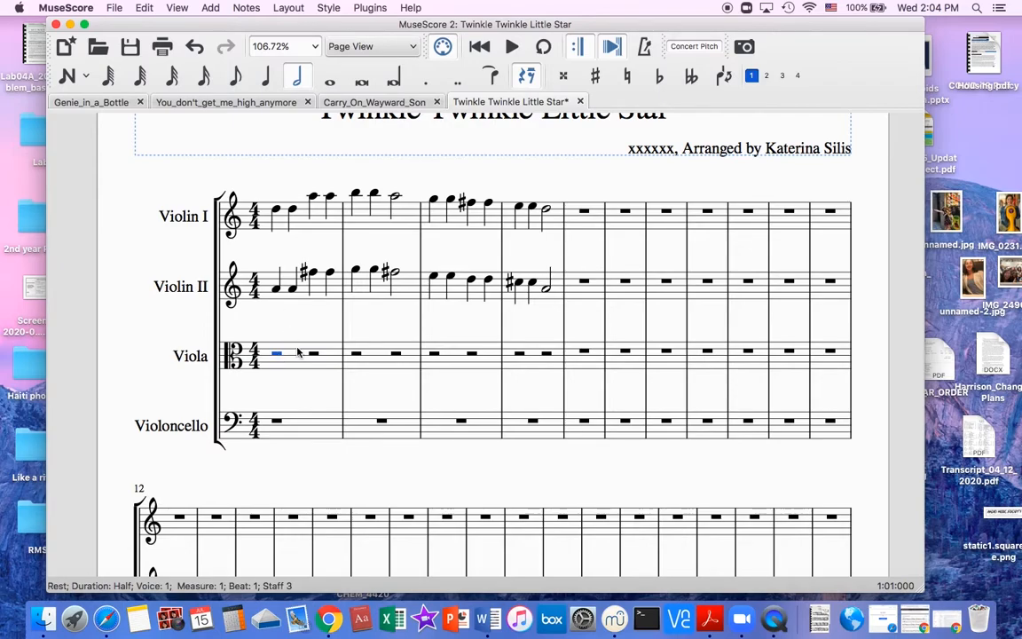
pyautogui.press('p')
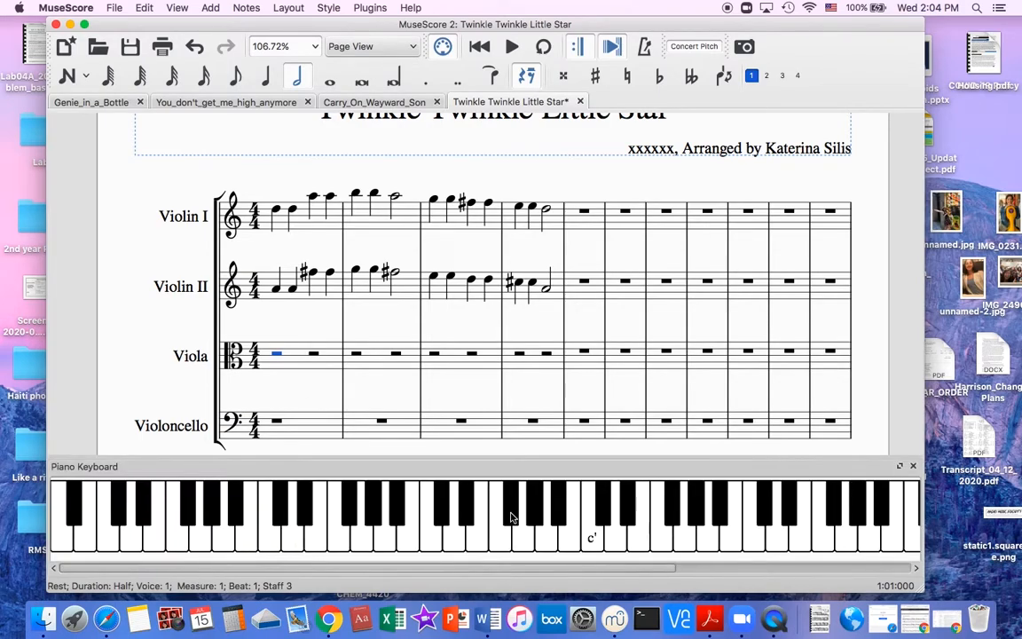
pyautogui.press('p')
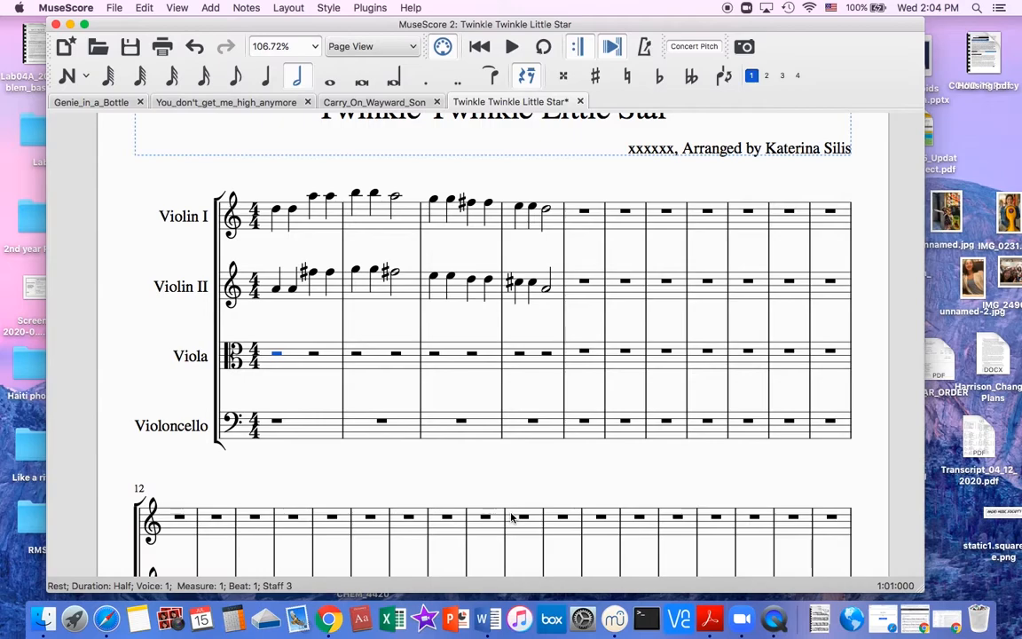
pyautogui.press('n')
pyautogui.press('f')
pyautogui.press('Up')
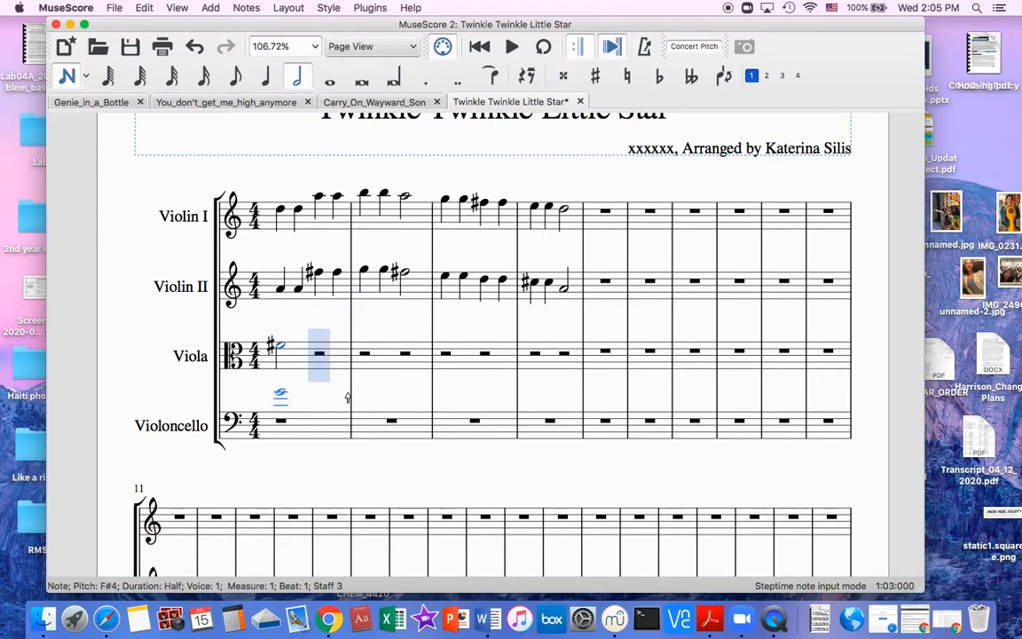
pyautogui.press('Right')
pyautogui.press('d')
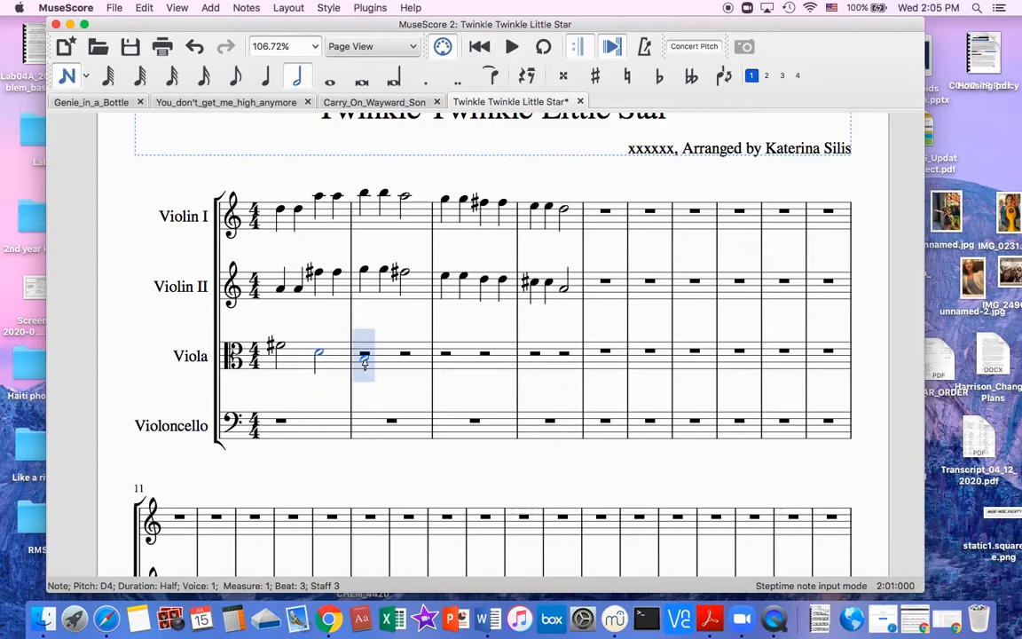
pyautogui.press('Escape')
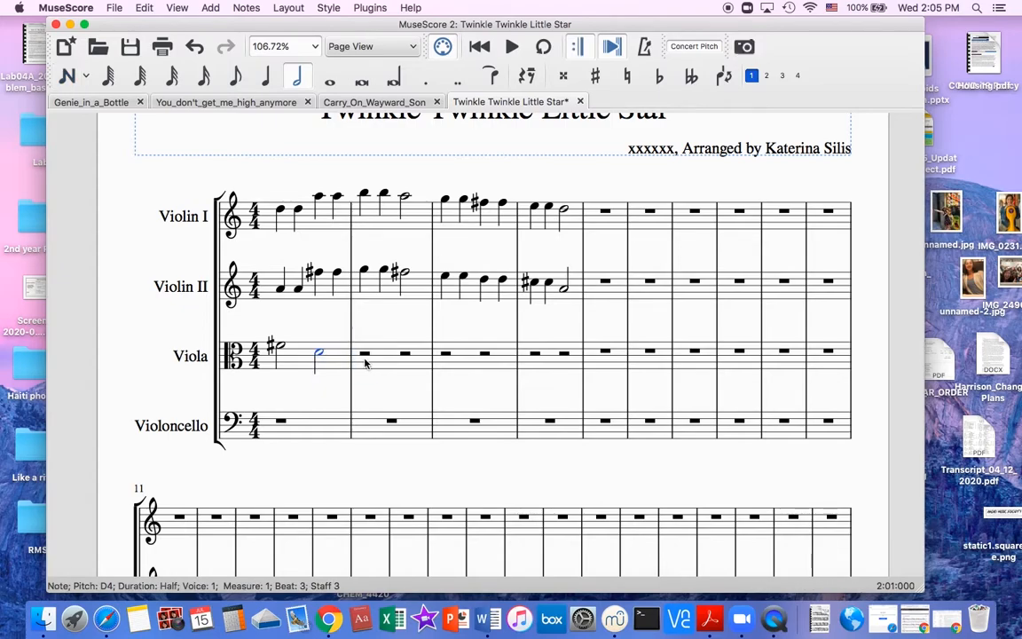
# Play back measure 1 starting from the first Viola note, and stop playback.
pyautogui.click(280, 349)
pyautogui.press('space')
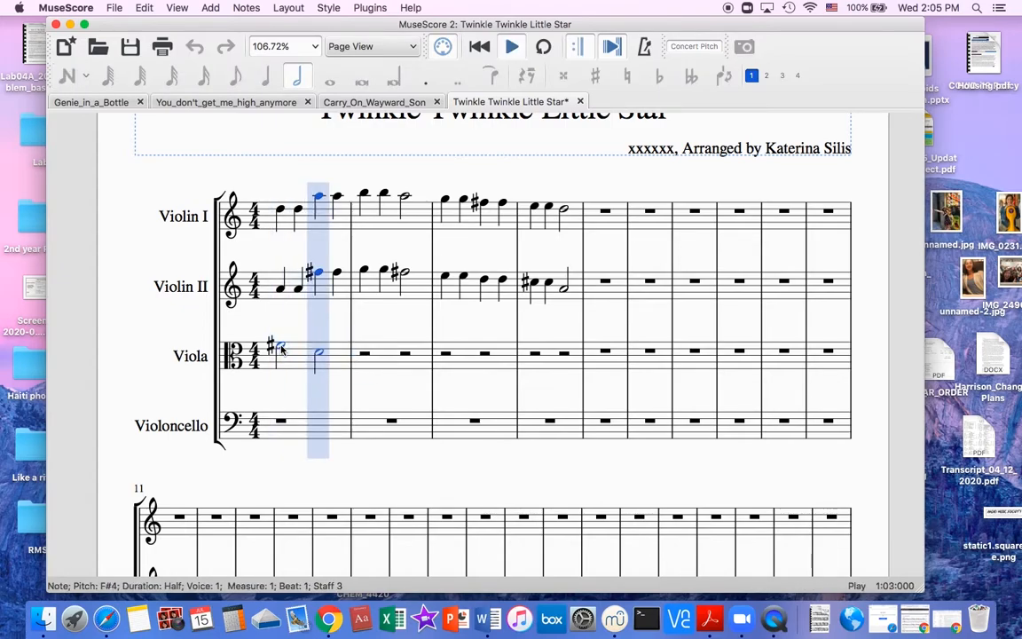
pyautogui.press('space')
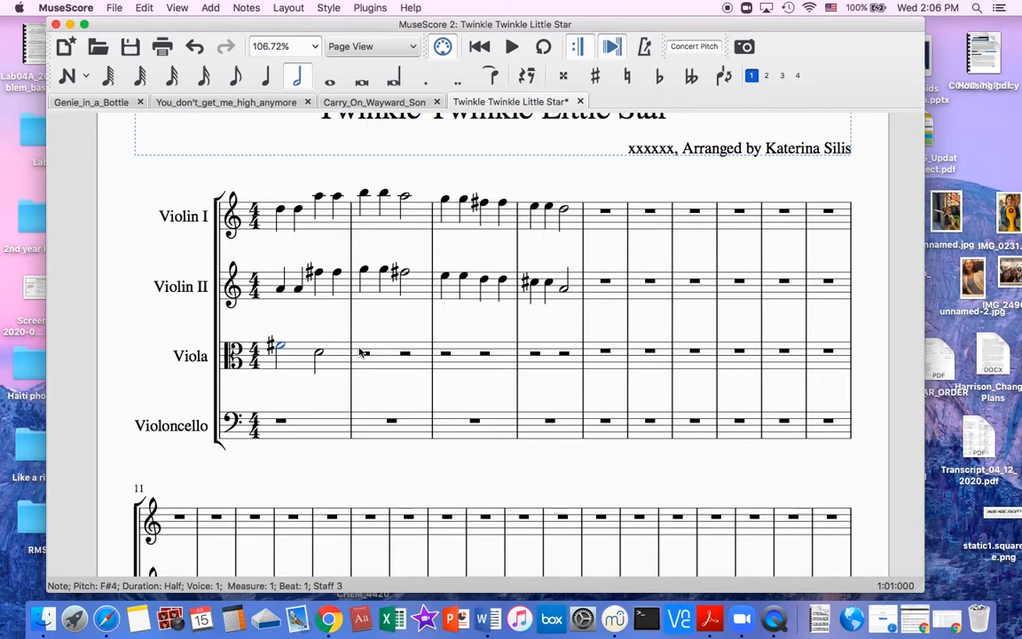
# Enter half notes E4 and D4 in Viola measure 2 and play the measure back.
pyautogui.click(363, 351)
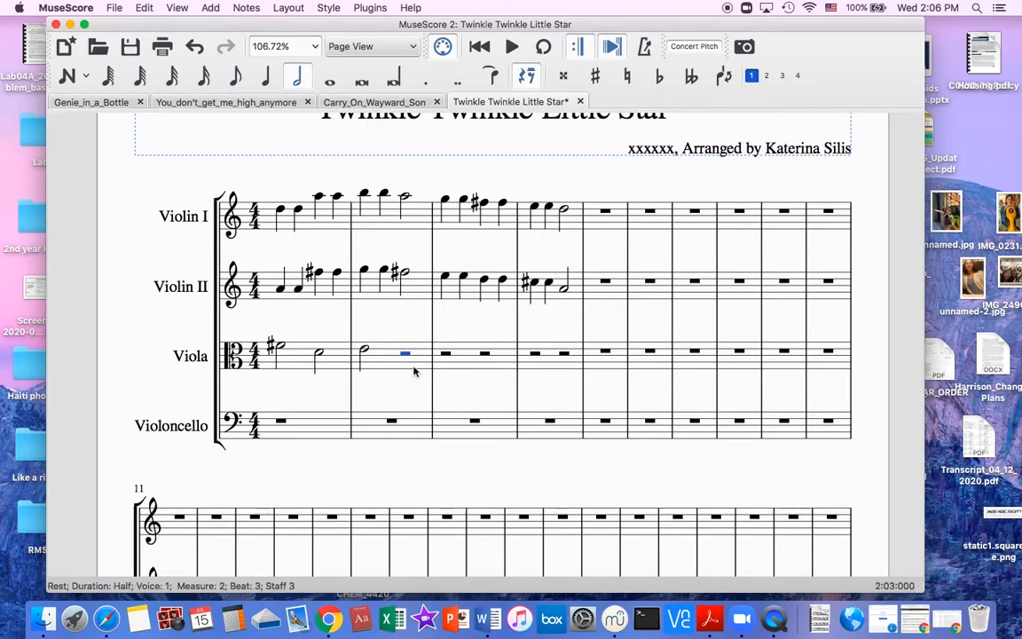
pyautogui.press('d')
pyautogui.press('Escape')
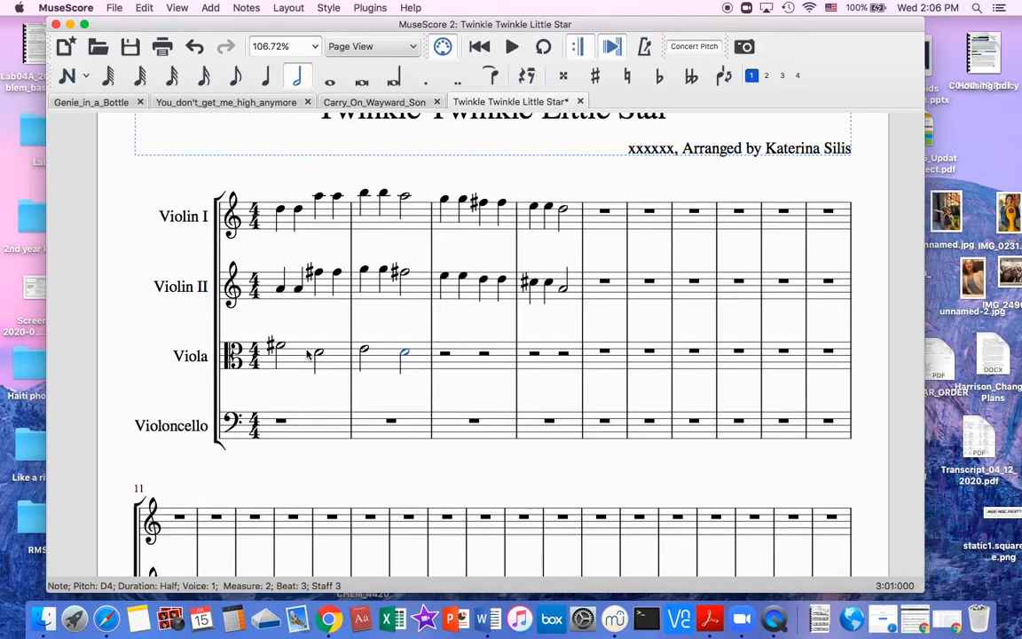
pyautogui.press('space')
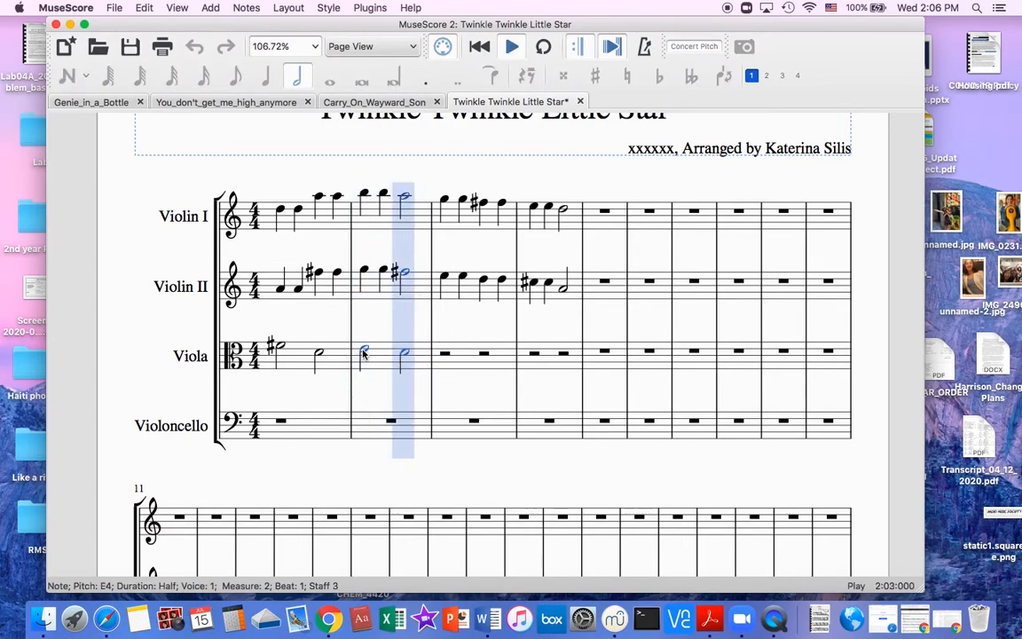
pyautogui.press('space')
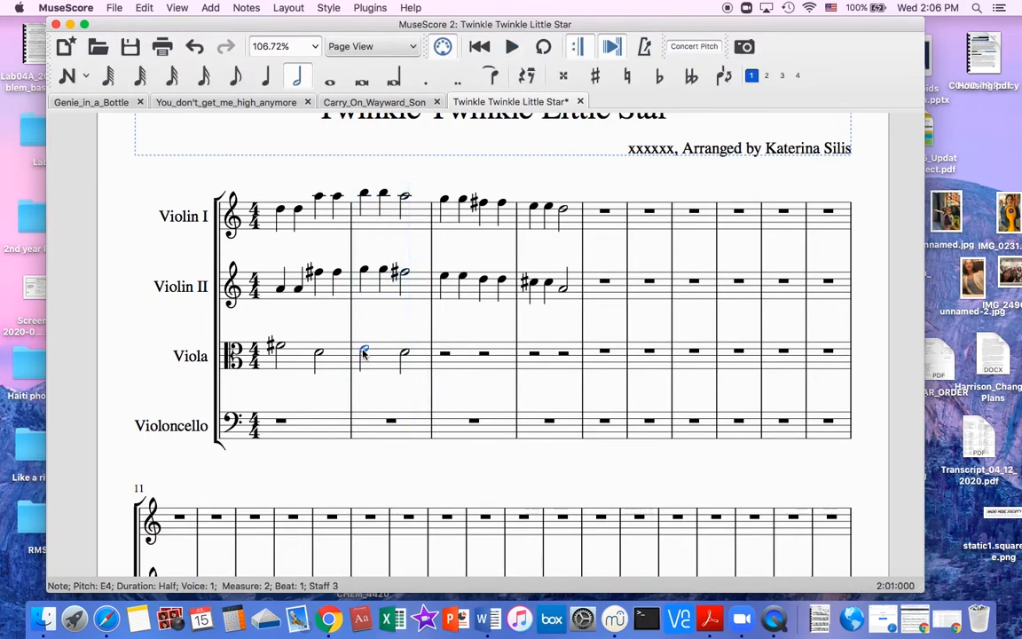
# Enter half notes C4 and A4 in Viola measure 3.
pyautogui.click(445, 355)
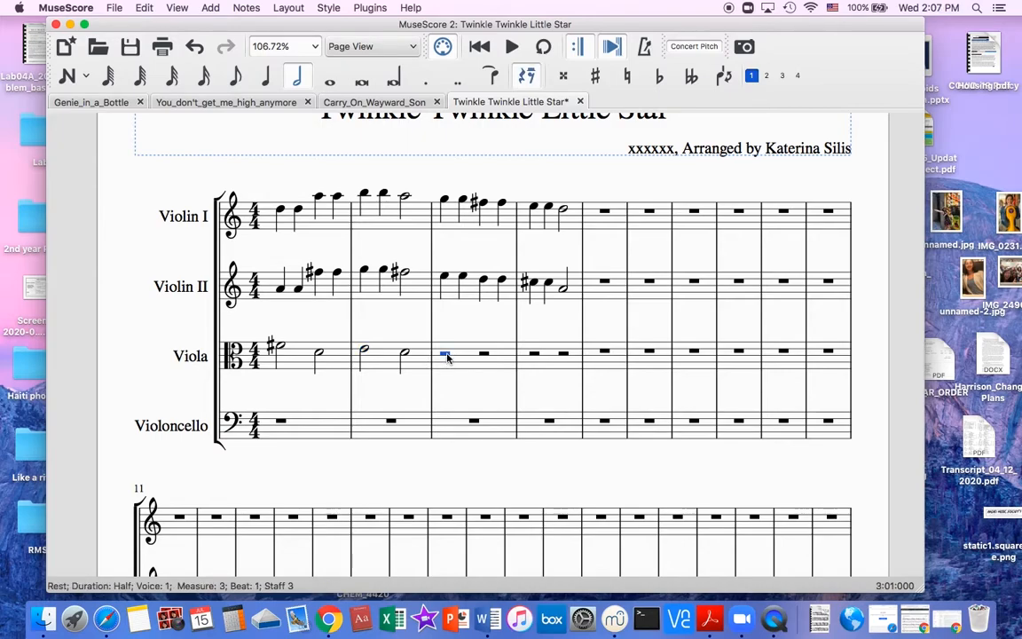
pyautogui.press('n')
pyautogui.press('c')
pyautogui.press('a')
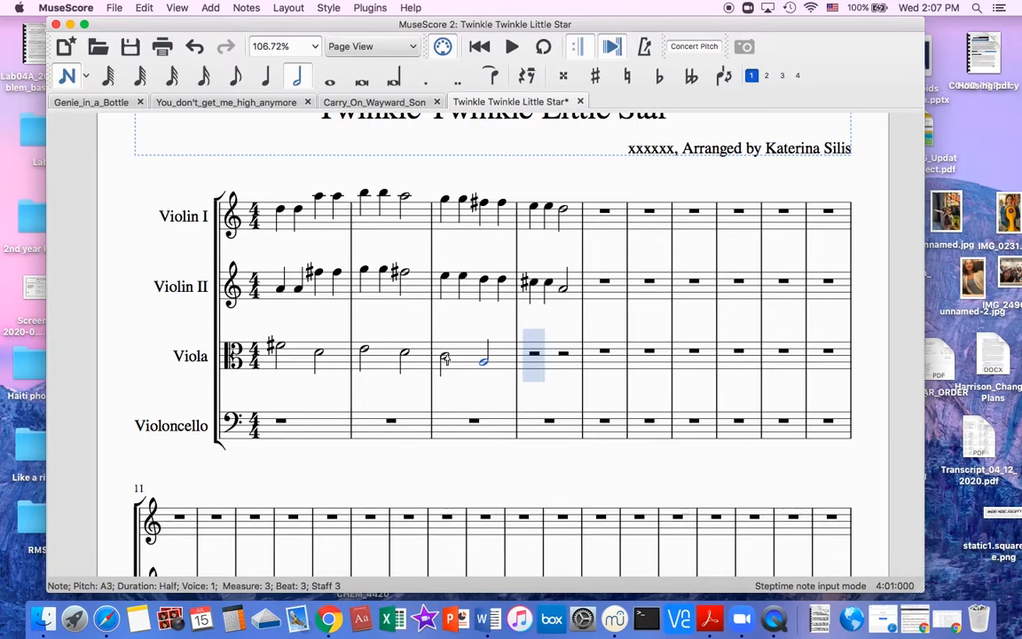
pyautogui.scroll(6, 447, 359)
pyautogui.hscroll(-2, 444, 356)
pyautogui.press('Up')
pyautogui.press('Up')
pyautogui.press('Up')
pyautogui.press('Up')
pyautogui.press('Up')
pyautogui.press('Up')
pyautogui.press('Up')
pyautogui.press('Up')
pyautogui.press('Up')
pyautogui.press('Up')
pyautogui.press('Up')
pyautogui.press('Up')
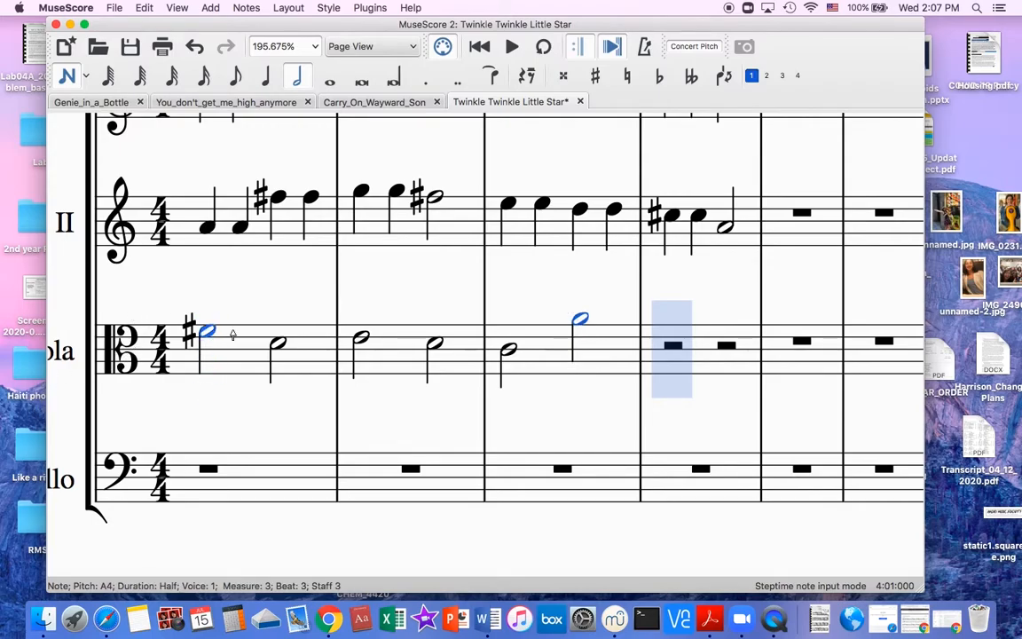
pyautogui.click(510, 353)
pyautogui.scroll(-5, 510, 353)
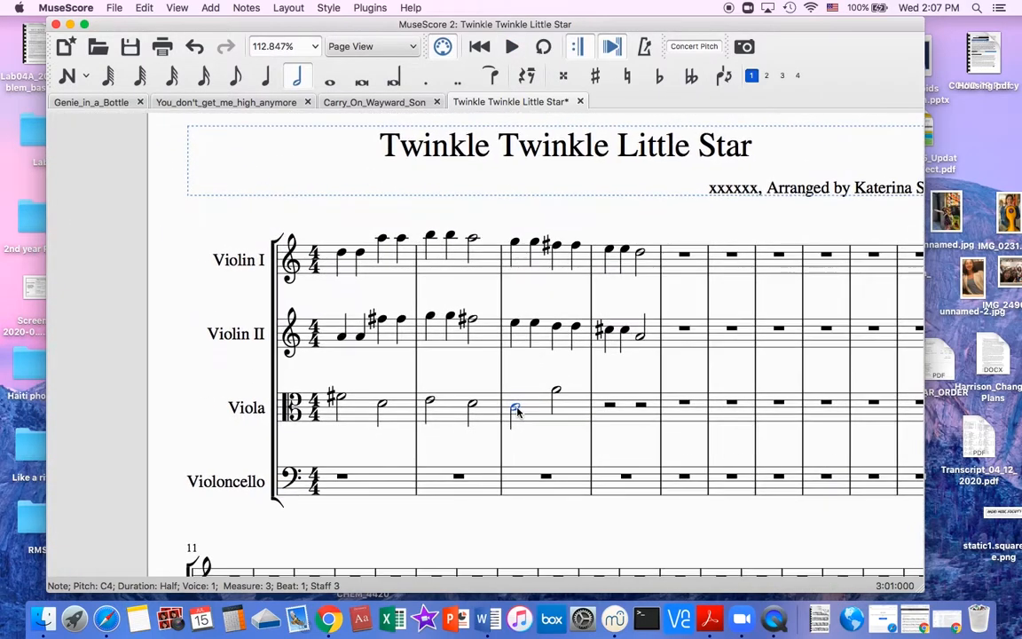
pyautogui.scroll(-4, 517, 411)
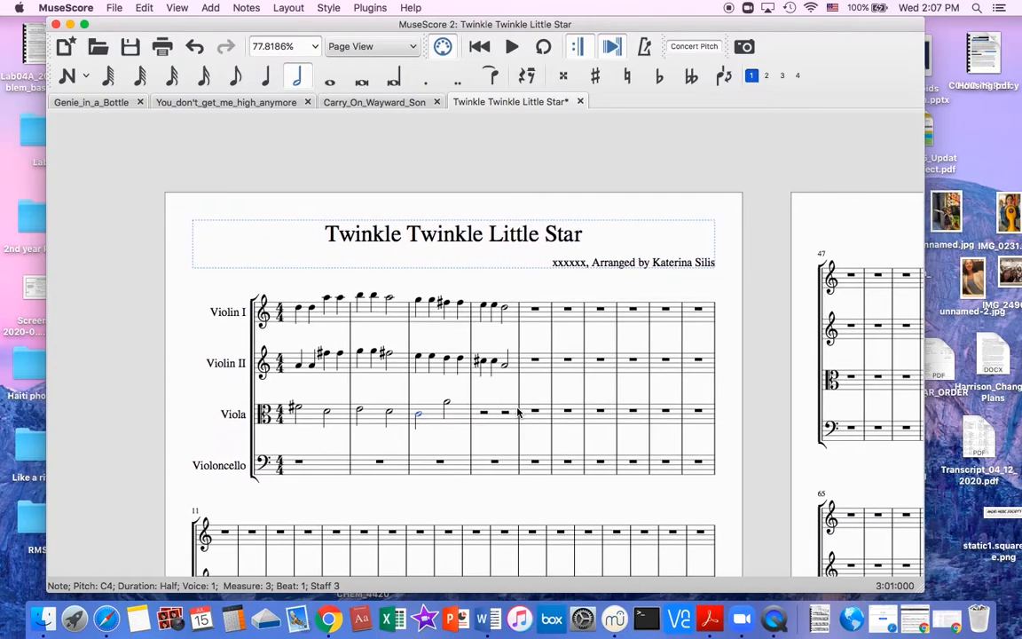
pyautogui.scroll(8, 517, 410)
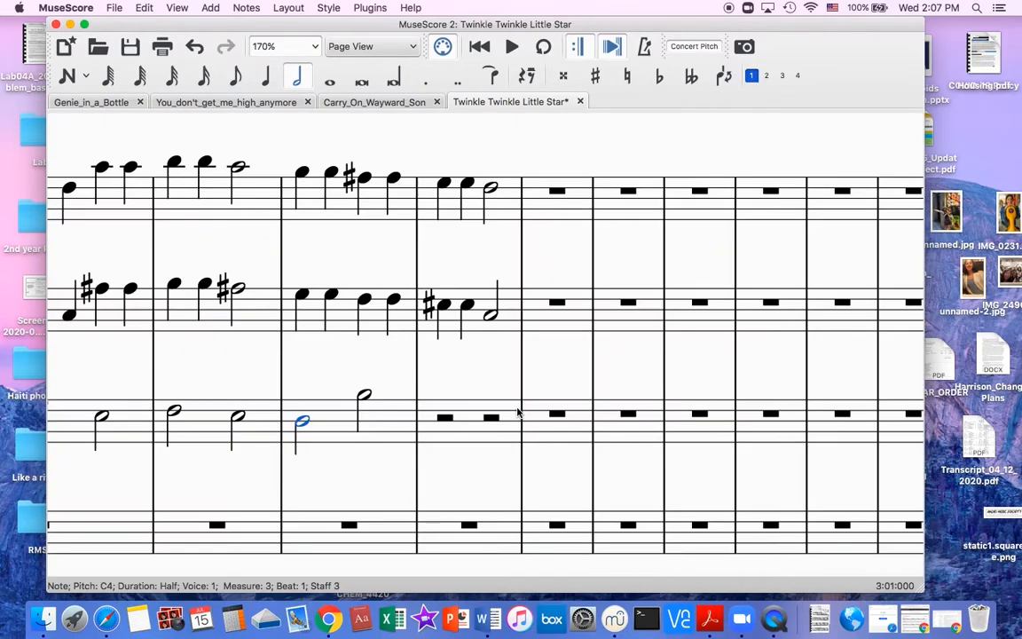
pyautogui.scroll(-8, 519, 411)
pyautogui.scroll(6, 519, 411)
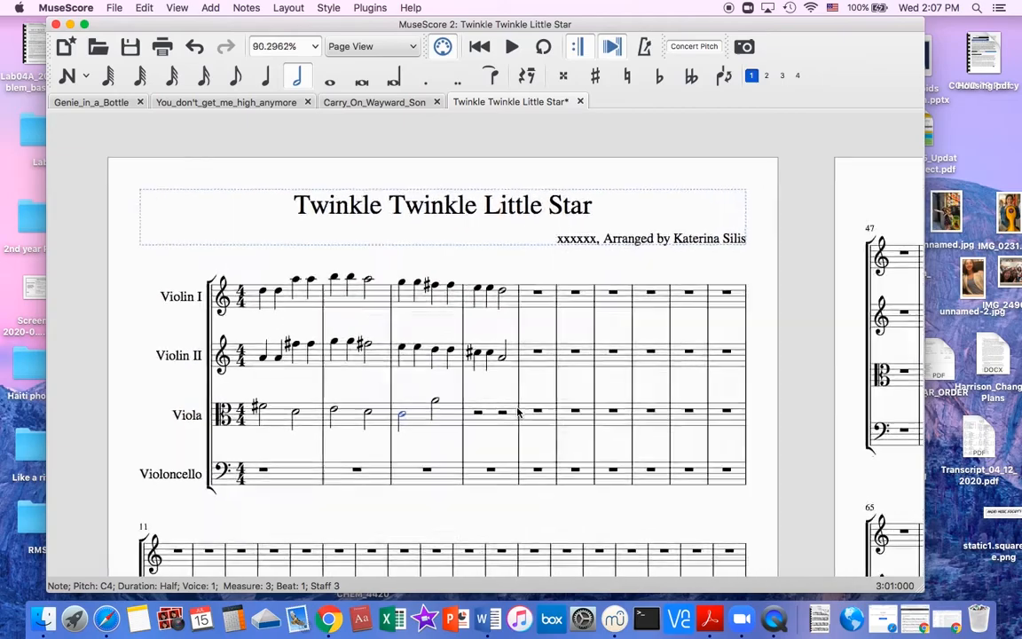
pyautogui.scroll(-3, 519, 411)
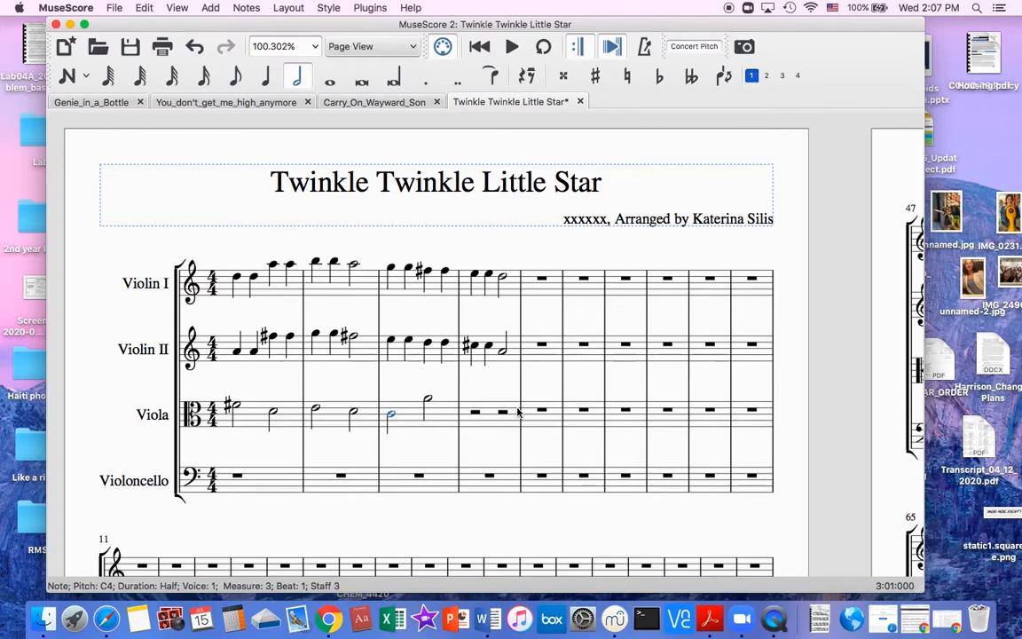
pyautogui.click(174, 7)
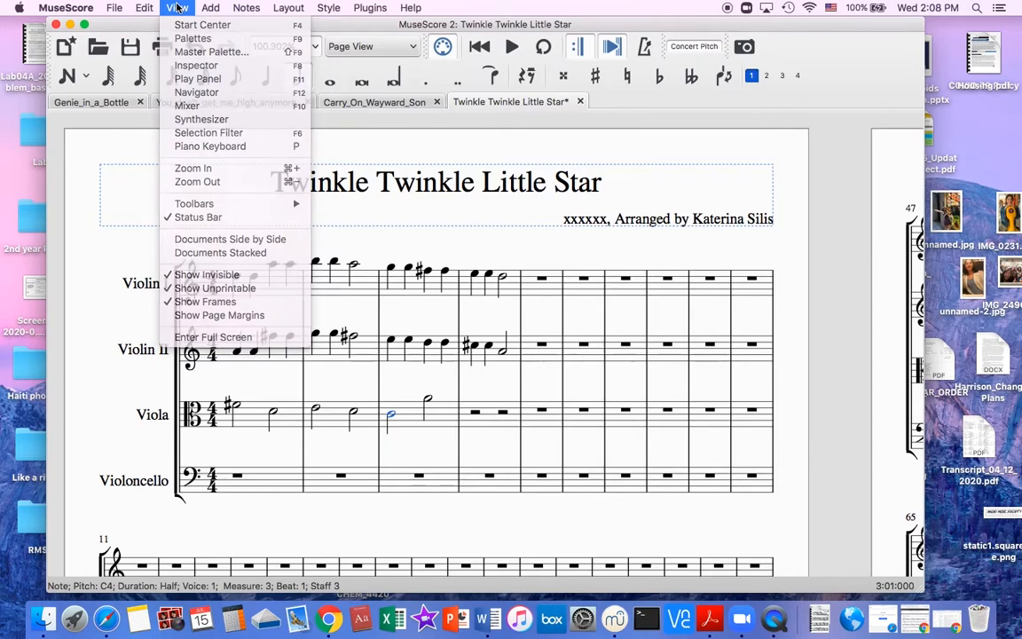
# Enter a half note A4 on beat 1 of Viola measure 4 and play it back.
pyautogui.click(476, 415)
pyautogui.press('a')
pyautogui.press('space')
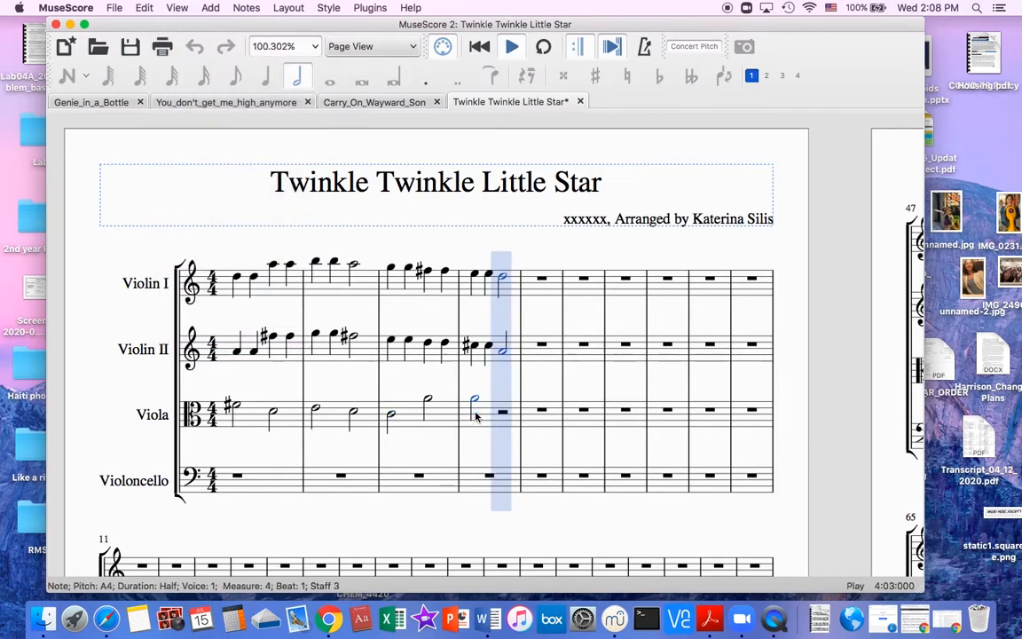
pyautogui.press('space')
# Show the piano keyboard to check the Violin II half note in measure 4, and hide the keyboard.
pyautogui.press('p')
pyautogui.hotkey('alt', 'Up')
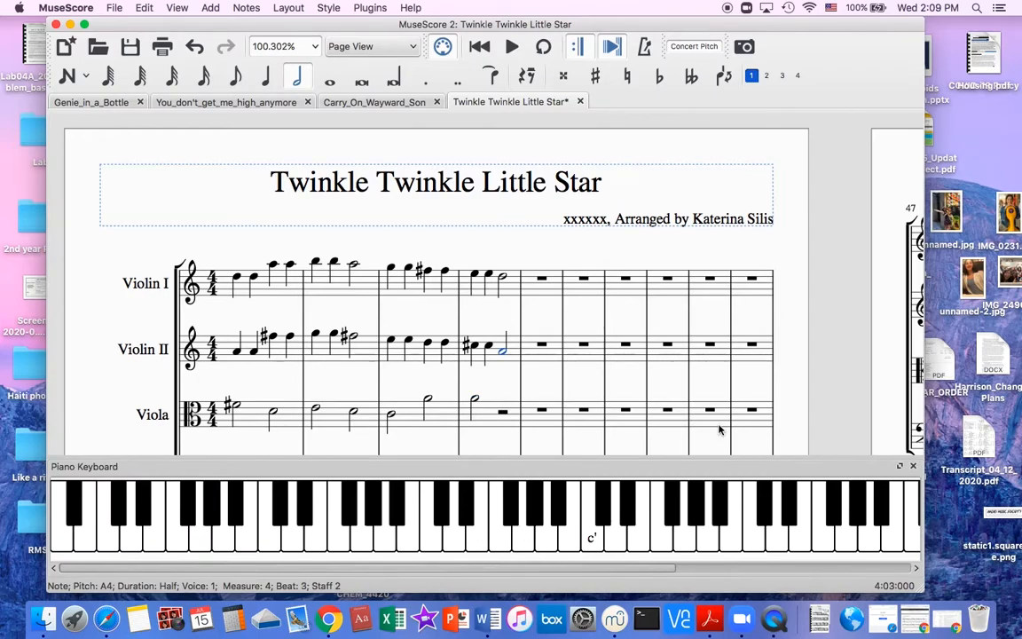
pyautogui.press('p')
# Try half-note pitches from F4 up to G#4 on beat 3 of Viola measure 4, and delete the trial note.
pyautogui.click(503, 413)
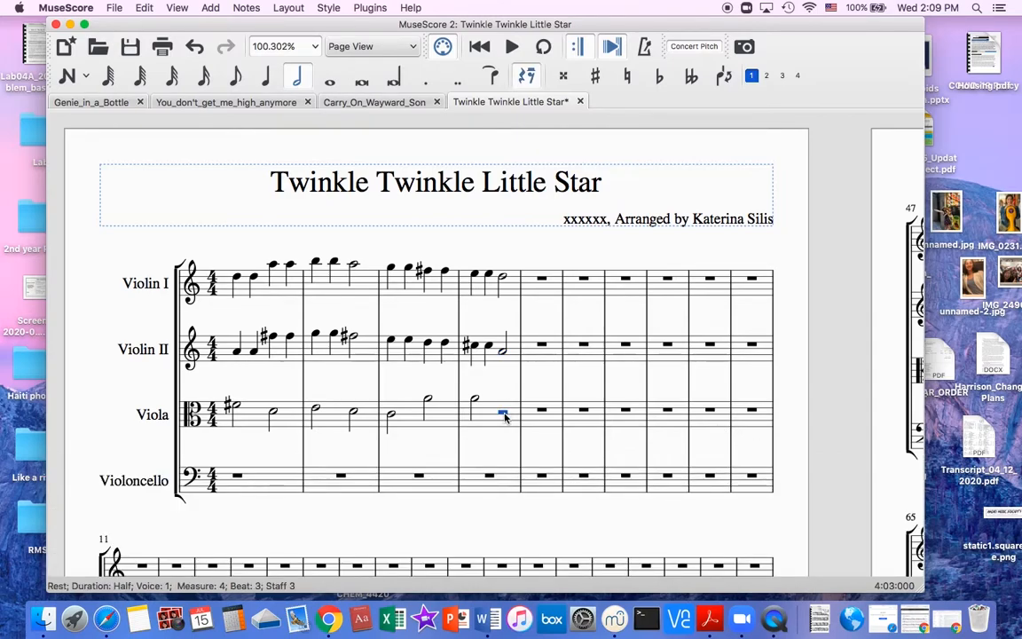
pyautogui.press('n')
pyautogui.press('f')
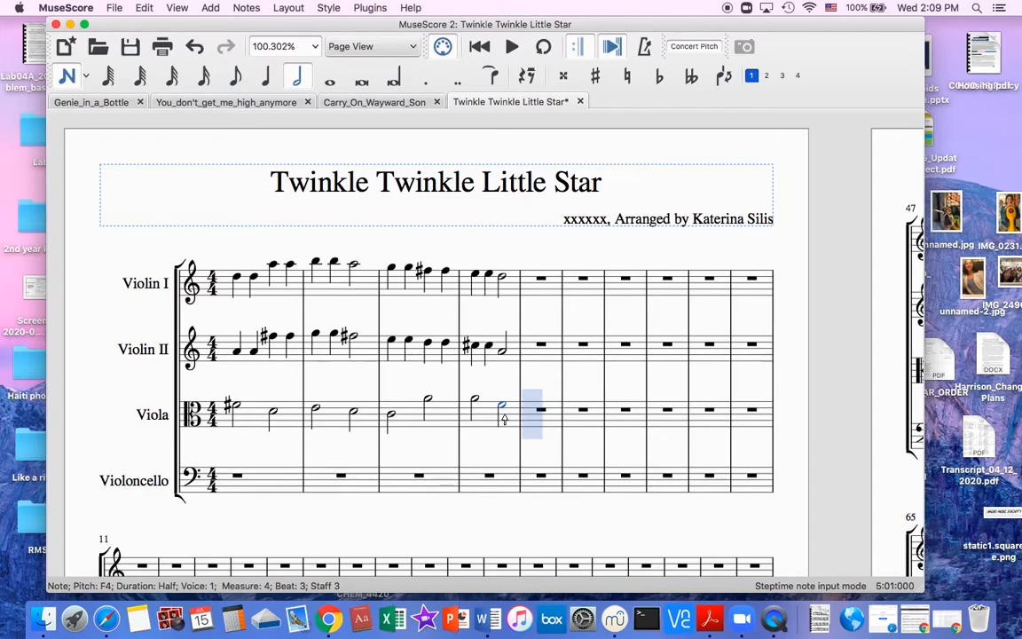
pyautogui.press('Up')
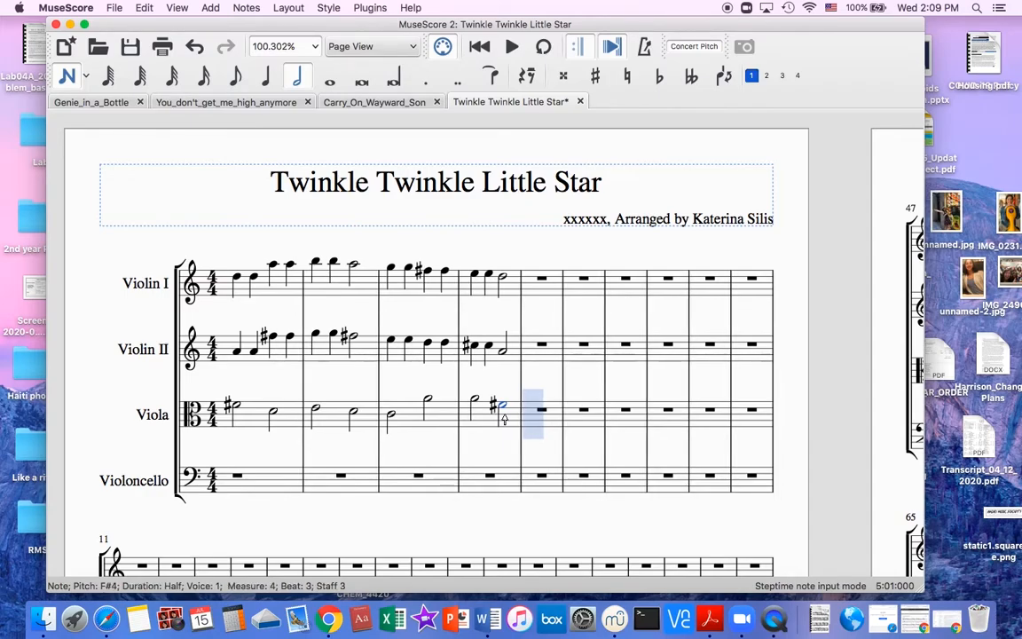
pyautogui.press('Down')
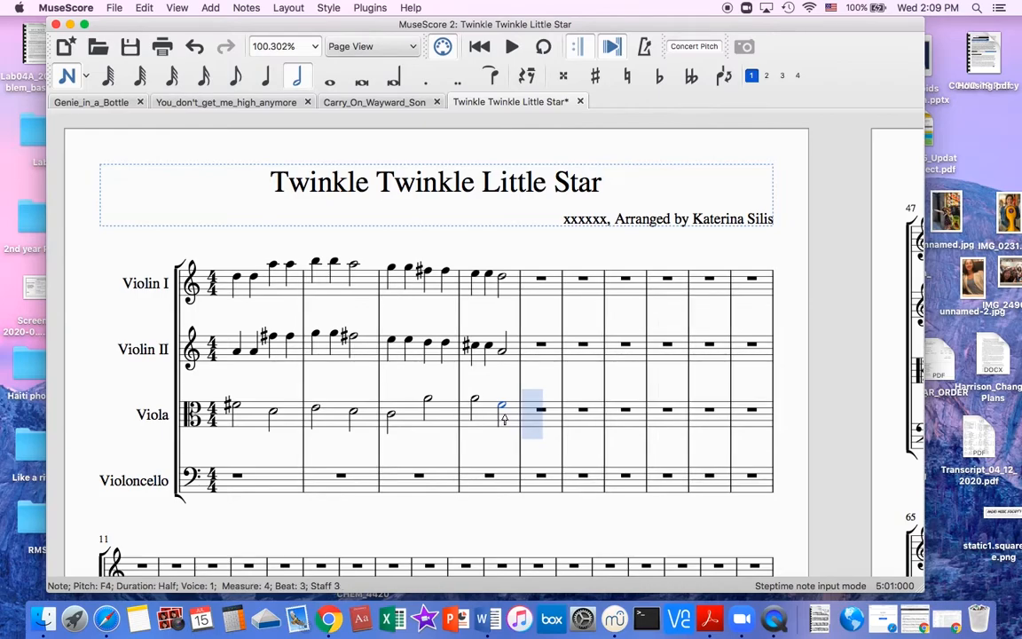
pyautogui.press('Up')
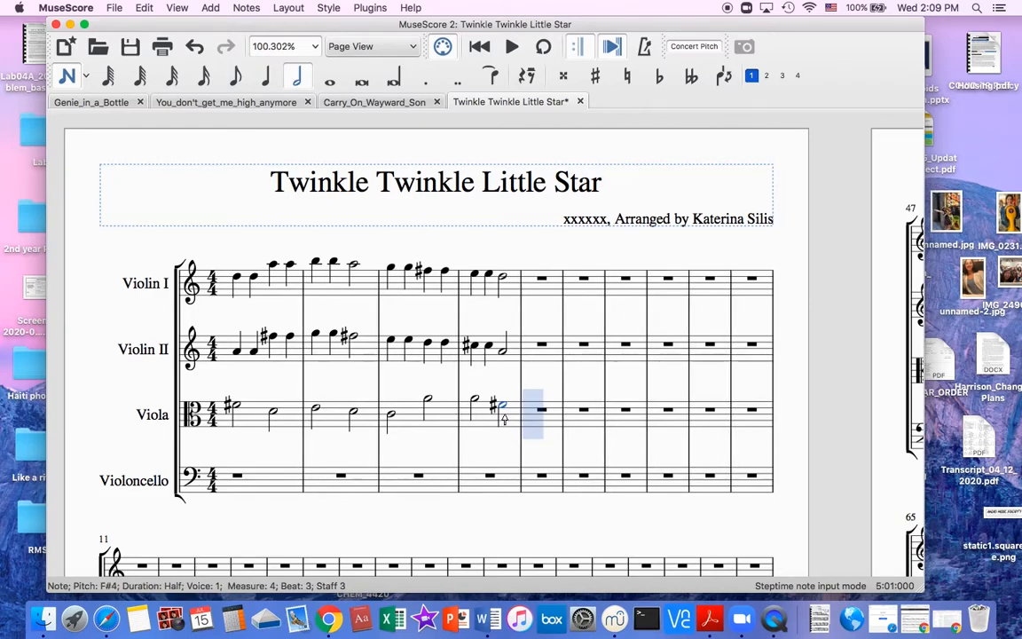
pyautogui.press('Up')
pyautogui.press('Up')
pyautogui.press('Up')
pyautogui.press('Up')
pyautogui.press('Up')
pyautogui.press('Up')
pyautogui.press('Up')
pyautogui.press('Up')
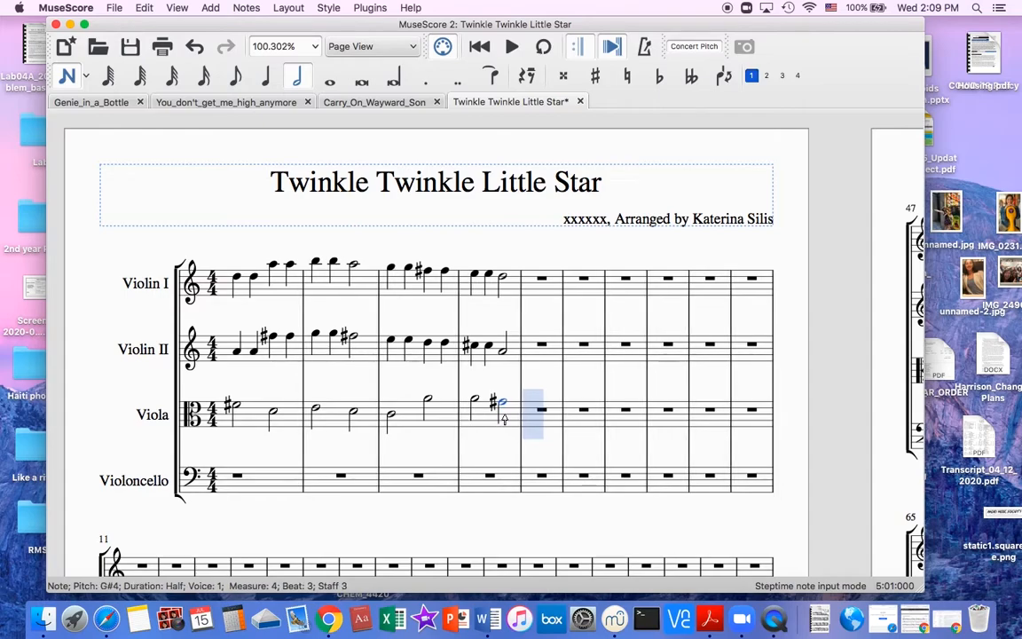
pyautogui.press('Escape')
pyautogui.press('Delete')
# Enter a half note F#4 on beat 3 of Viola measure 4 and play it back.
pyautogui.click(502, 416)
pyautogui.click(501, 411)
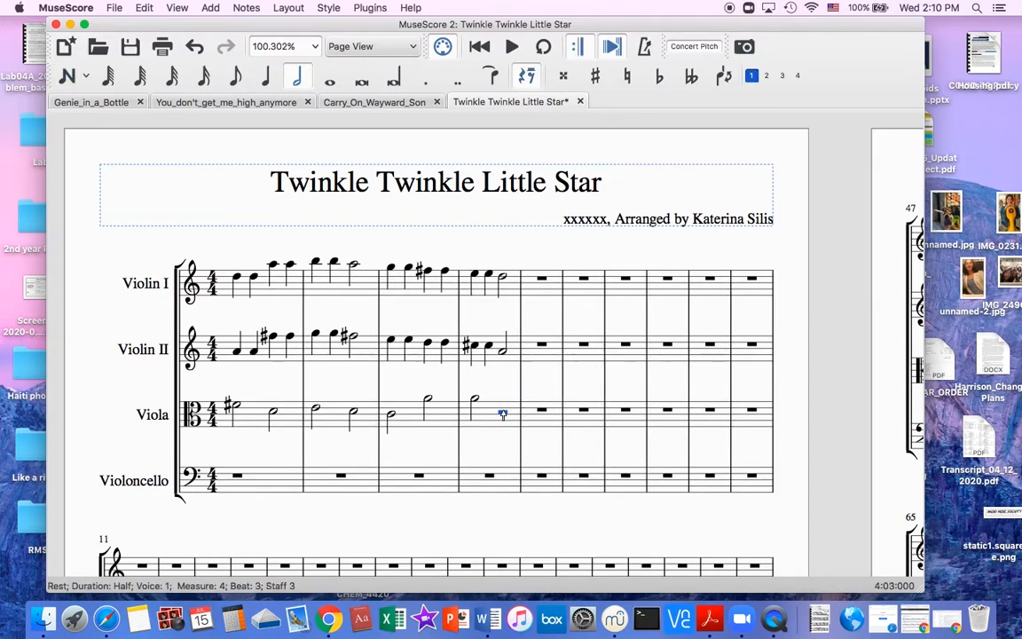
pyautogui.press('n')
pyautogui.press('f')
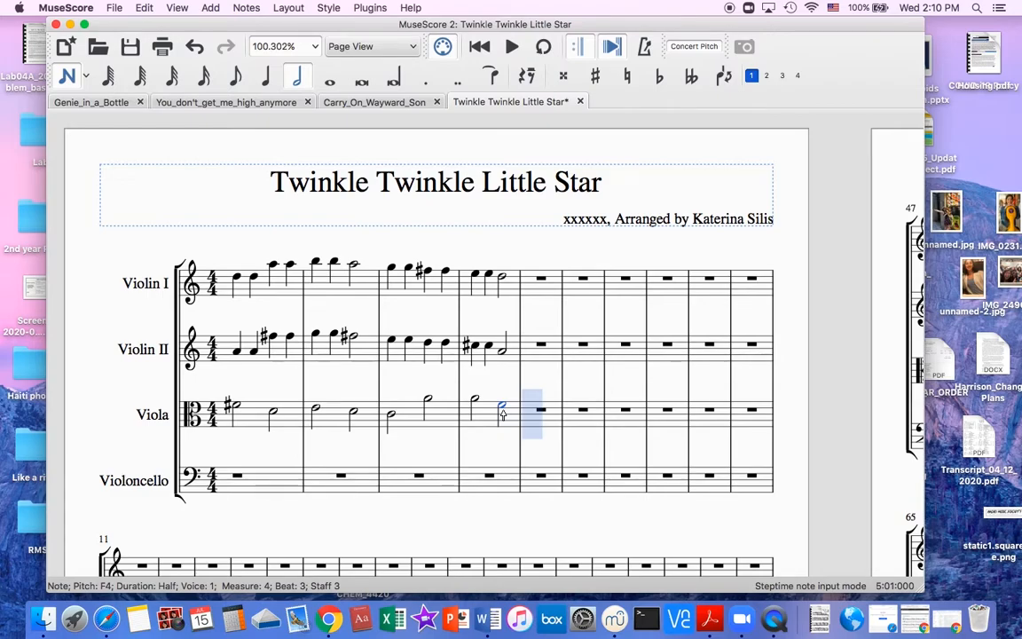
pyautogui.press('Up')
pyautogui.press('space')
# Play back measures 1 to 4 from the first Violin I note, and stop playback.
pyautogui.press('space')
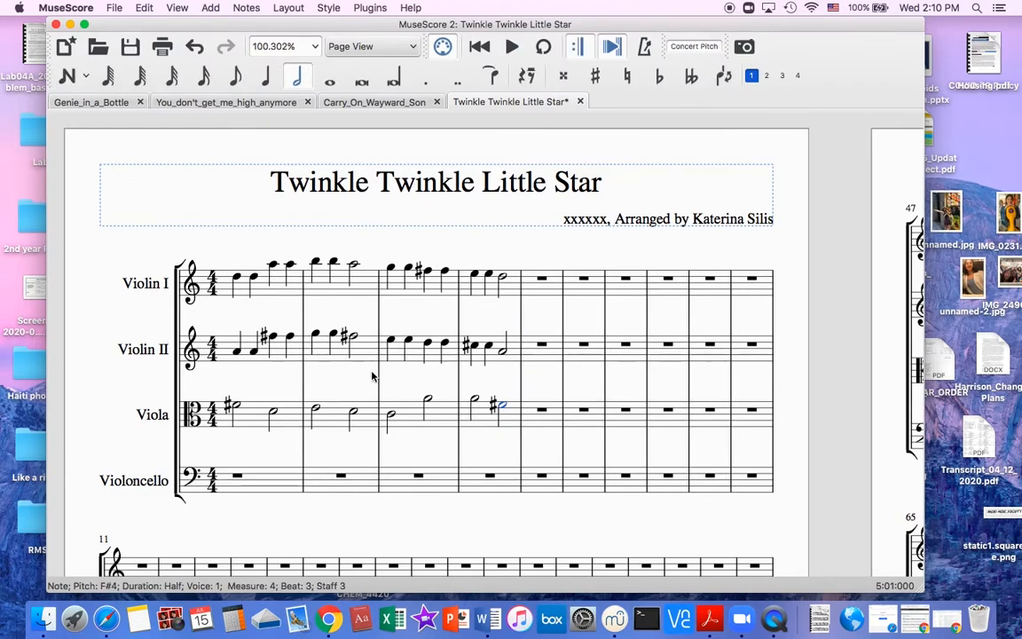
pyautogui.click(237, 279)
pyautogui.press('space')
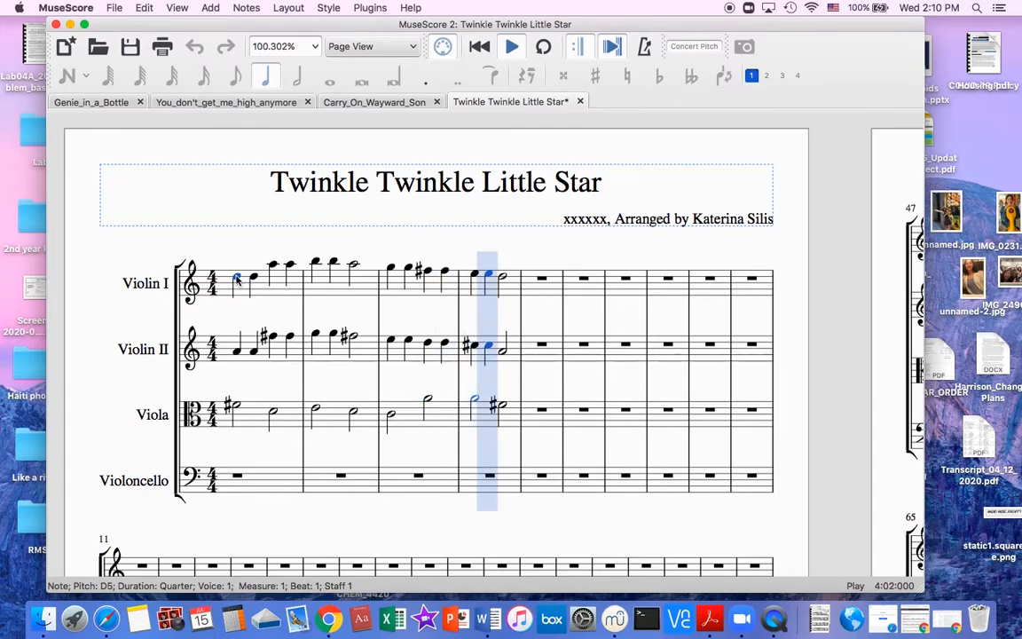
pyautogui.press('space')
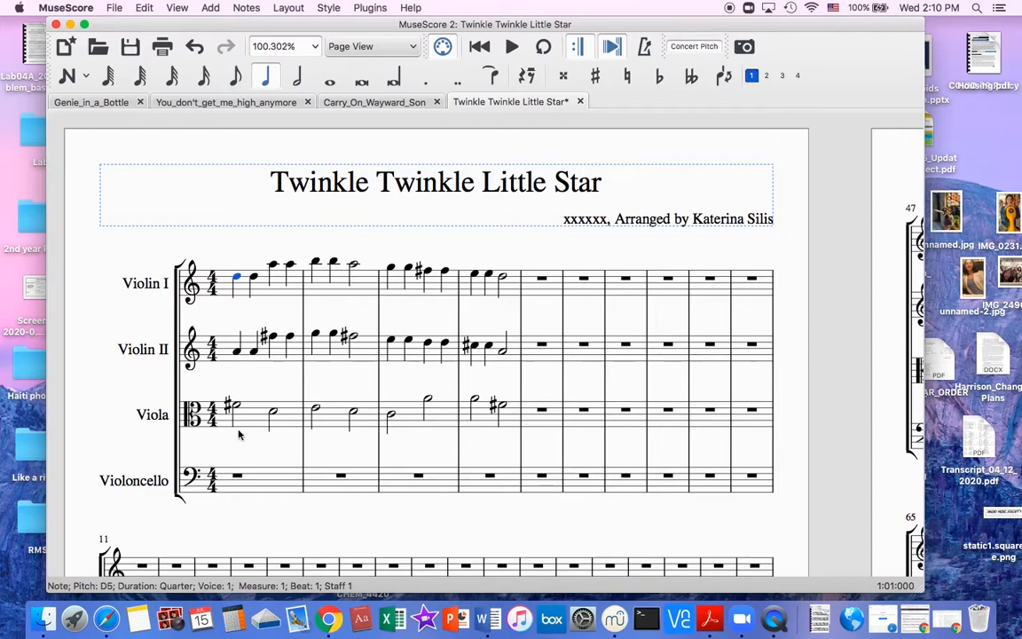
# Try a half-note triplet across Violoncello measure 1, and undo it.
pyautogui.click(256, 493)
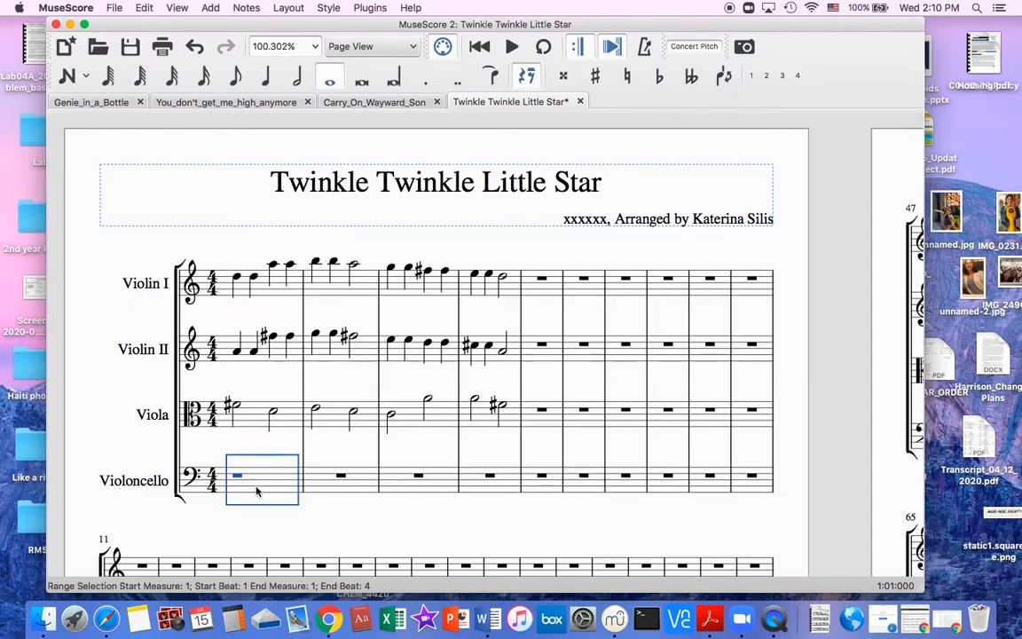
pyautogui.click(238, 477)
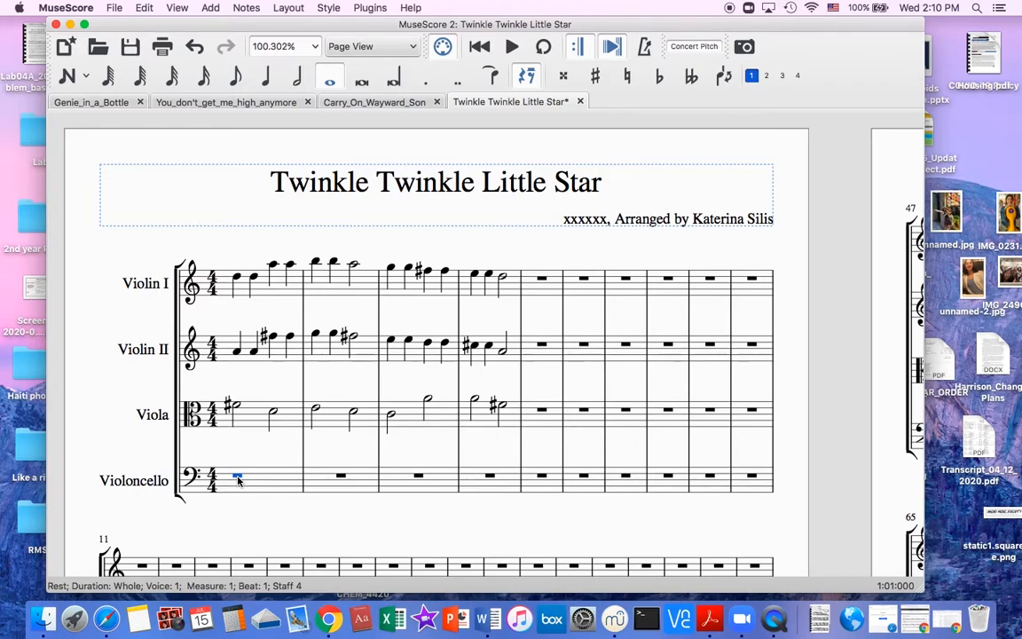
pyautogui.click(264, 482)
pyautogui.click(240, 479)
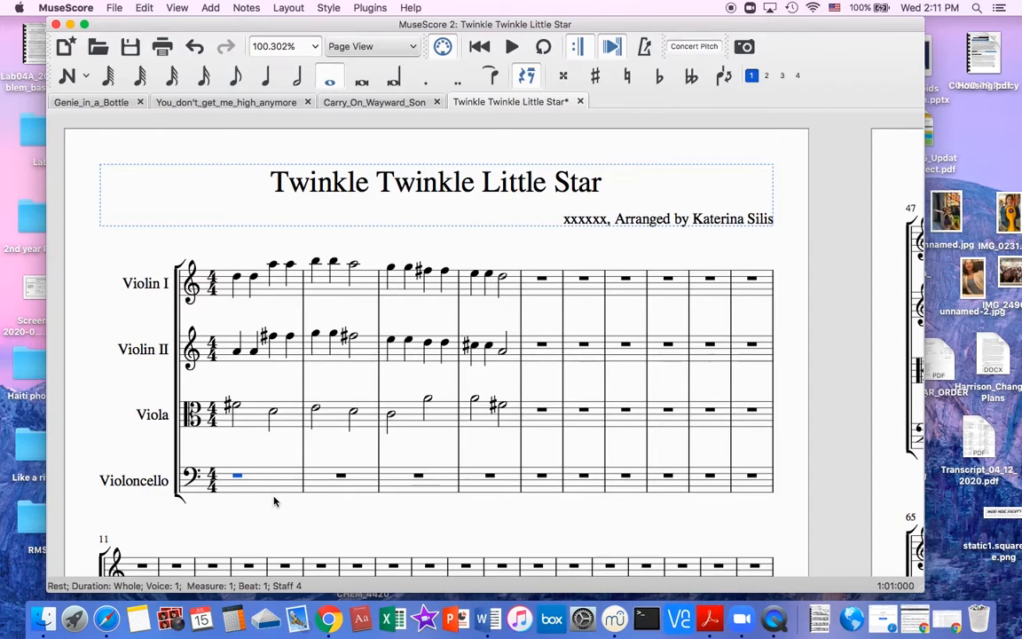
pyautogui.press('super+3')
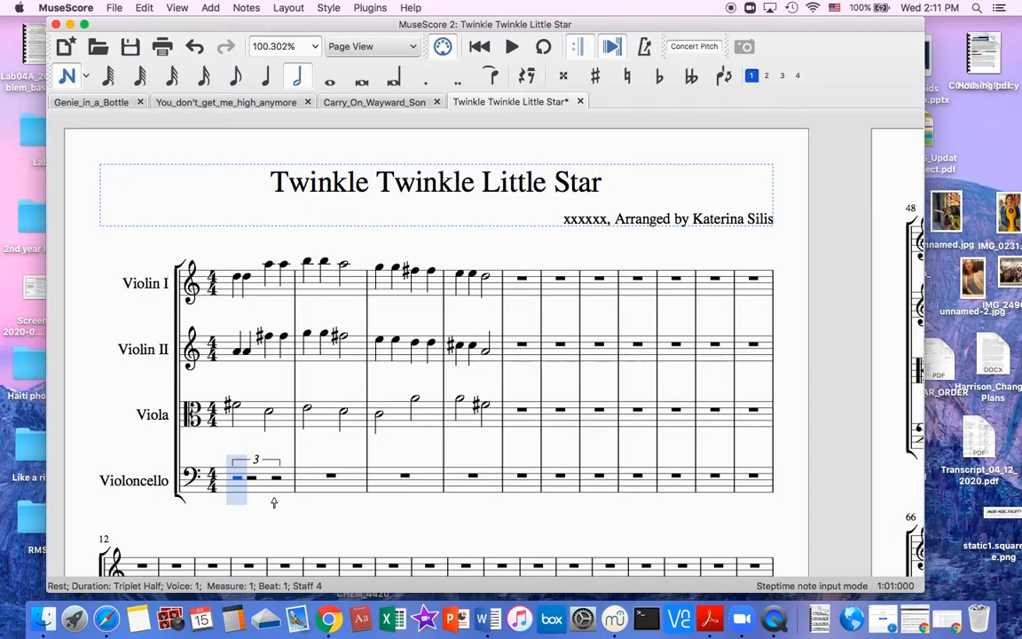
pyautogui.press('super+z')
# Divide Violoncello measure 1 into two quarter-note triplets of rests.
pyautogui.click(235, 484)
pyautogui.click(236, 479)
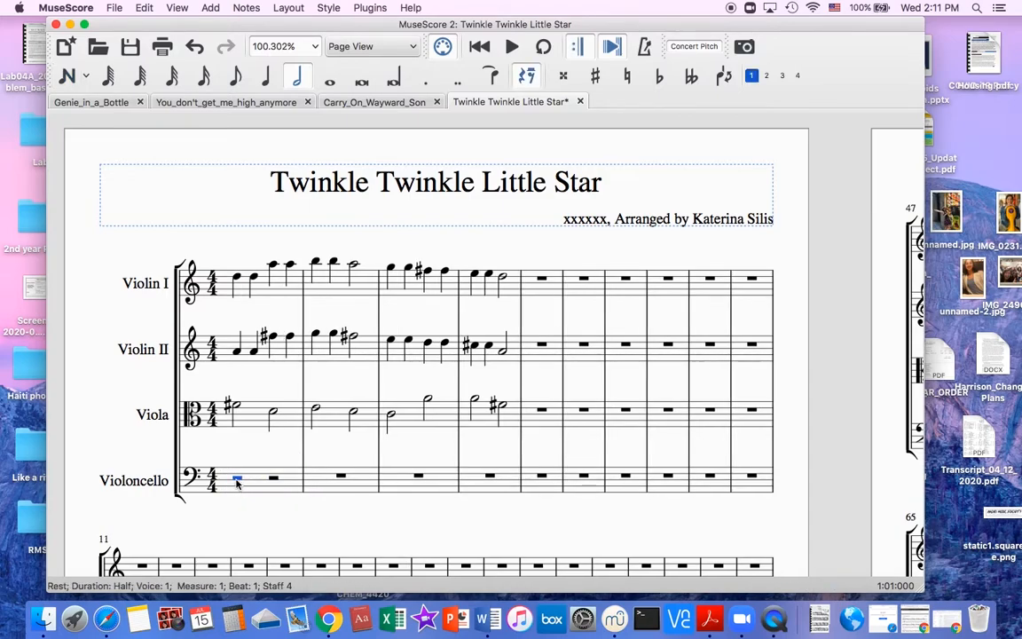
pyautogui.press('super+3')
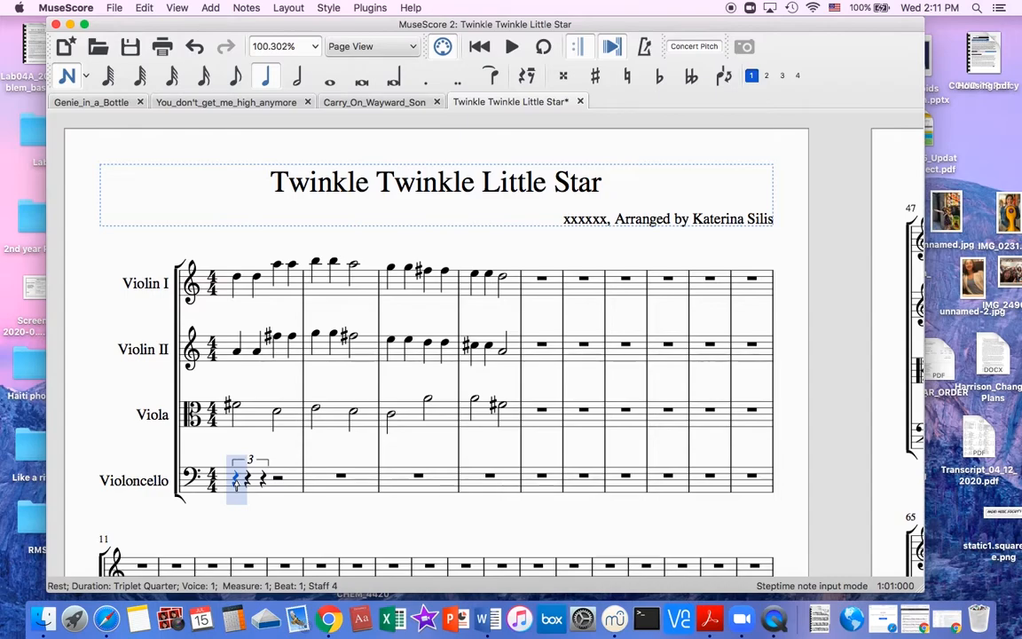
pyautogui.press('4')
pyautogui.press('super+z')
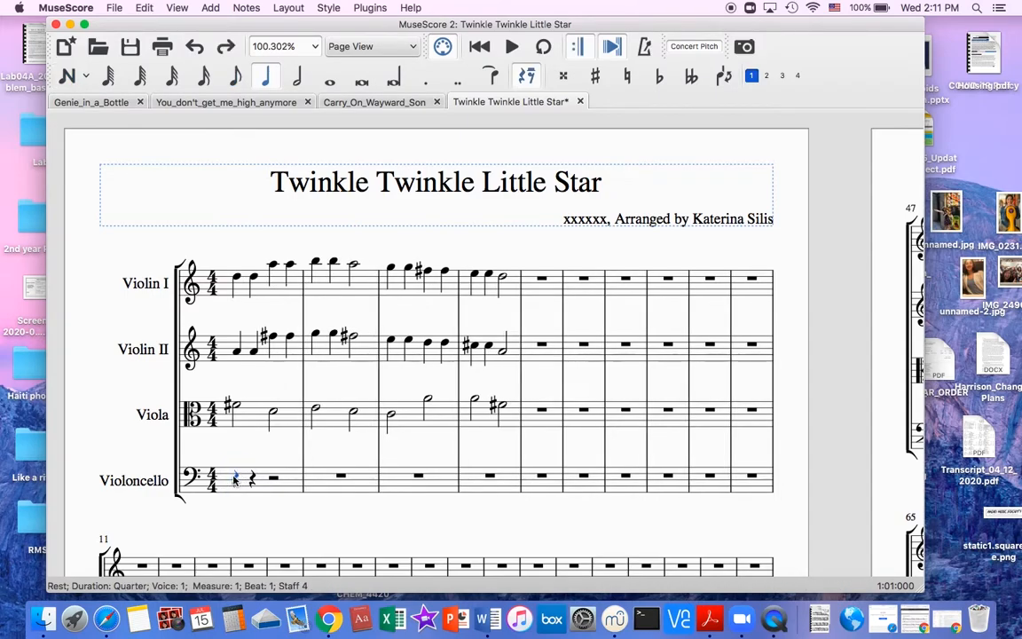
pyautogui.press('super+3')
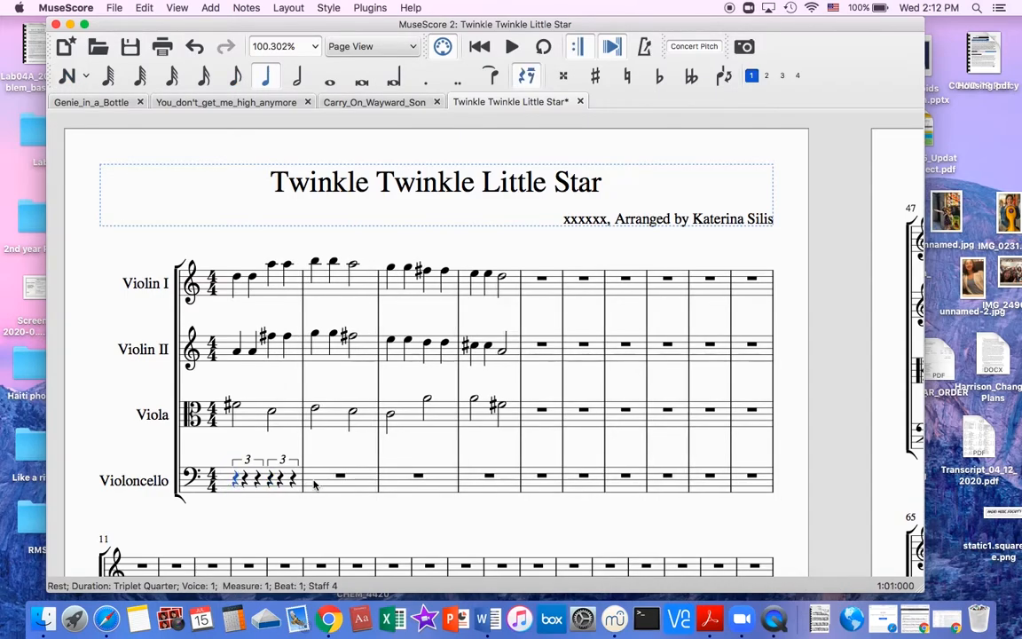
# Fill Violoncello measures 2 to 4 with two quarter-note triplets of rests each.
pyautogui.press('super+Right')
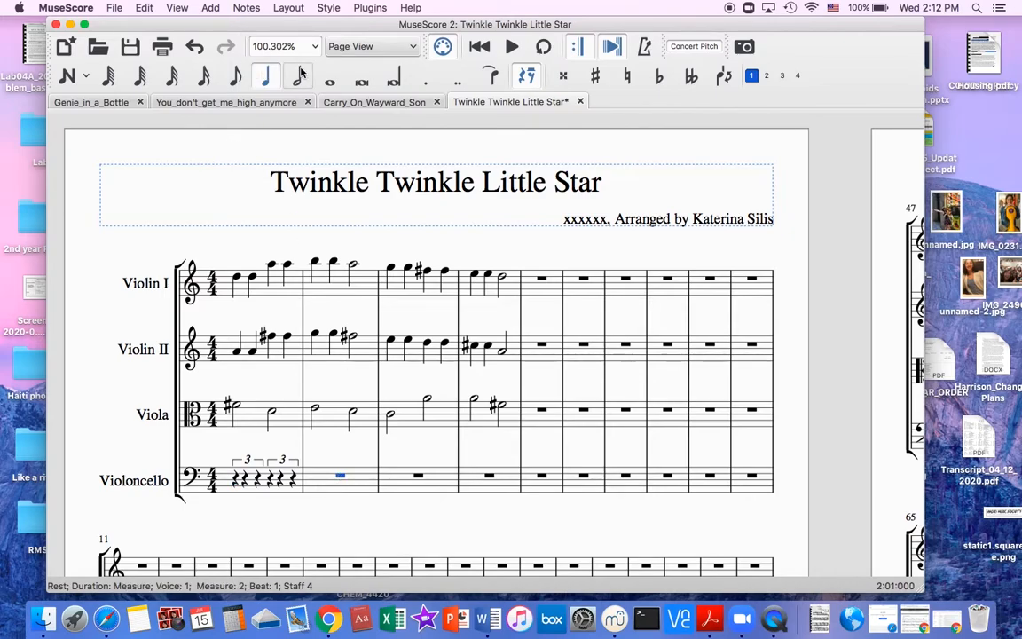
pyautogui.press('6')
pyautogui.press('super+v')
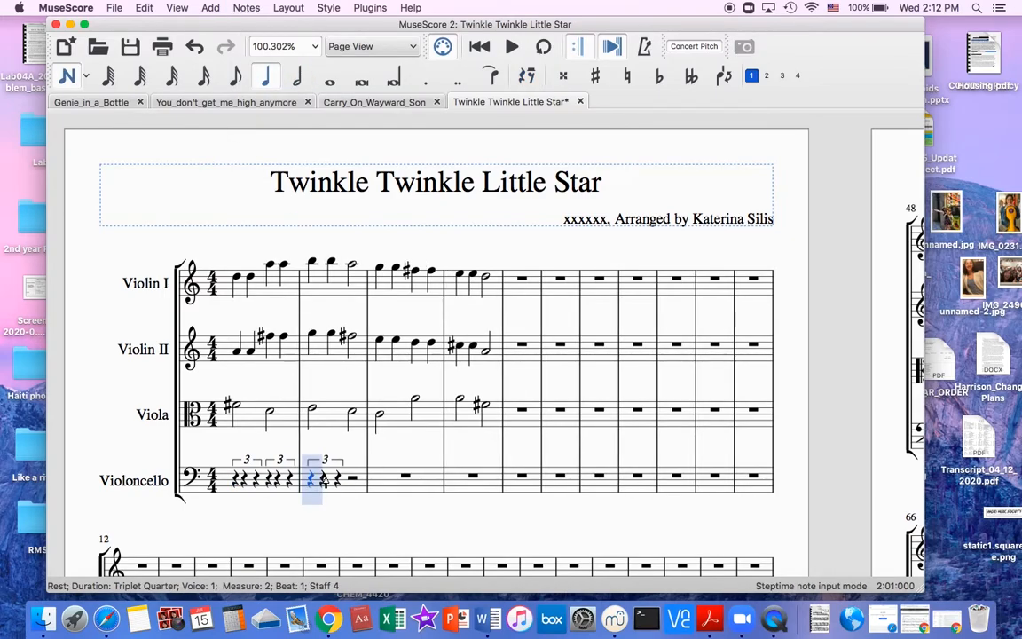
pyautogui.press('super+v')
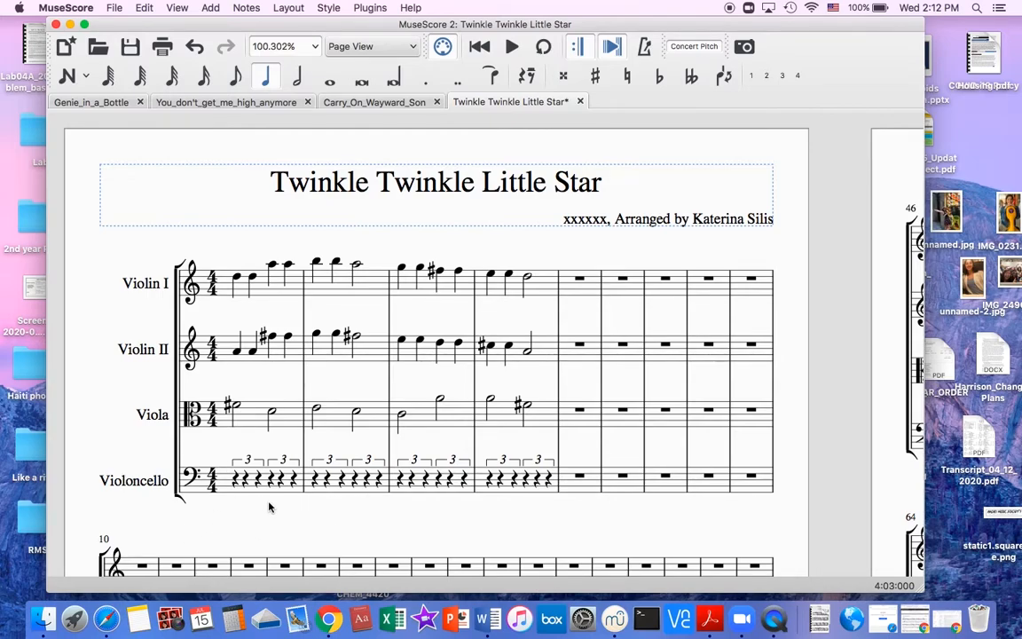
# Try a C3 at the start of Violoncello measure 5 as a quarter, half and whole note, and replace it with a rest.
pyautogui.click(580, 478)
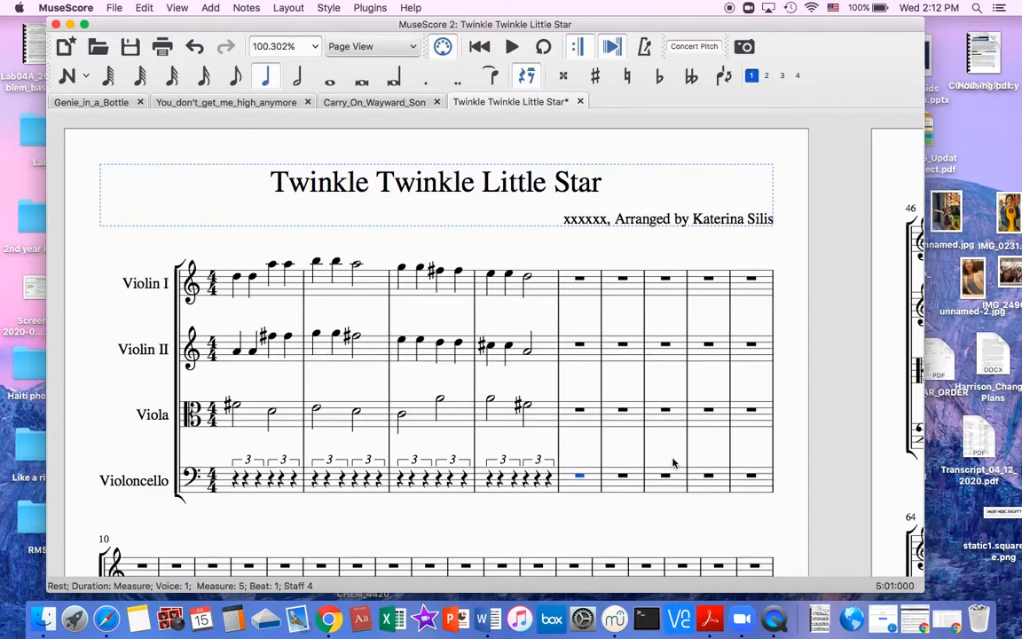
pyautogui.press('n')
pyautogui.press('c')
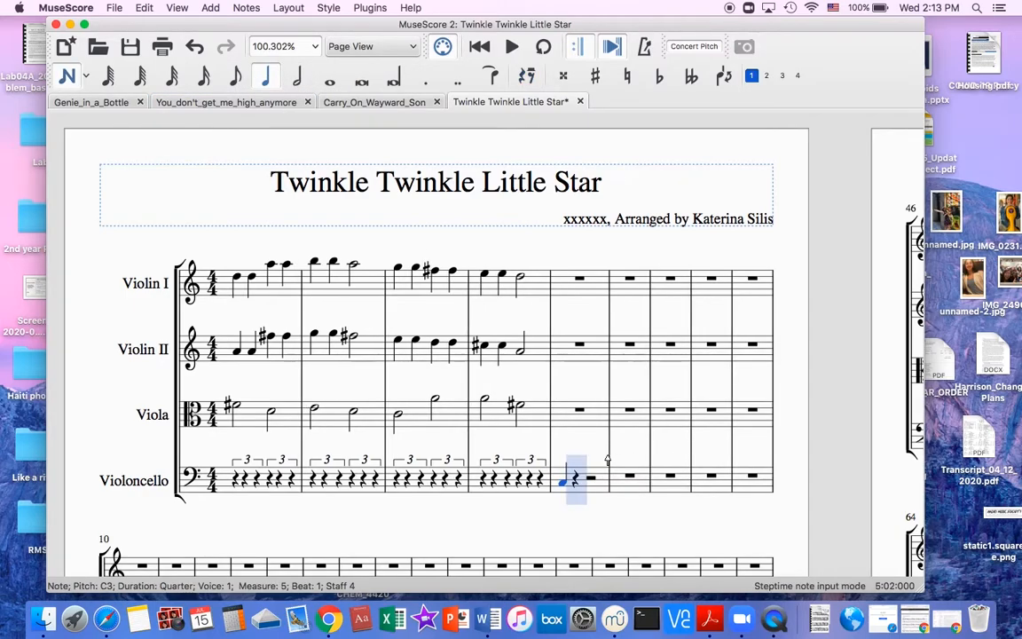
pyautogui.press('space')
pyautogui.press('space')
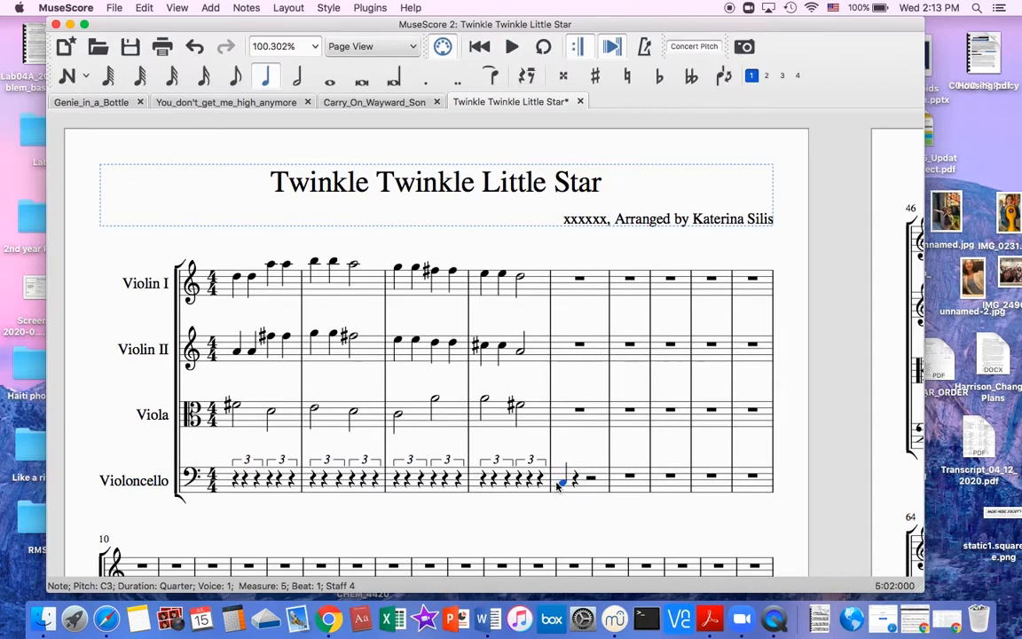
pyautogui.click(296, 77)
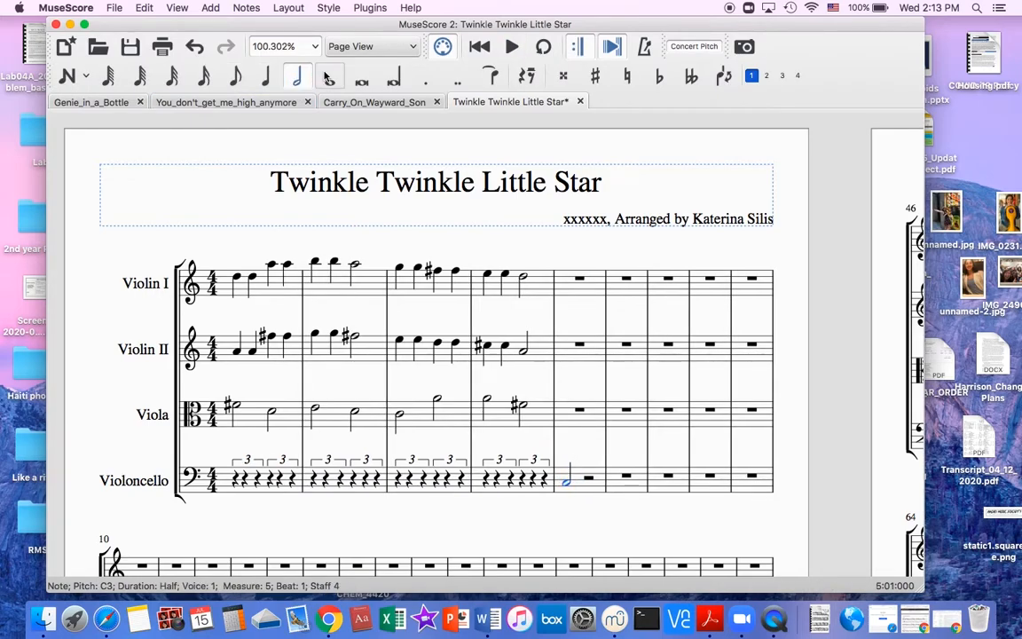
pyautogui.click(329, 79)
pyautogui.press('0')
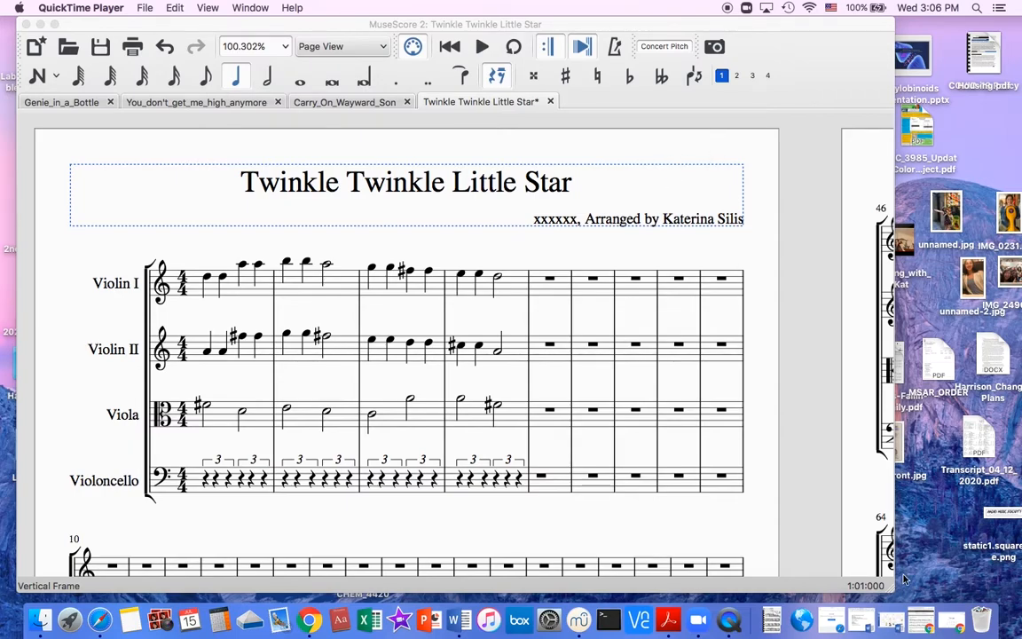
# Switch to Chrome and search the web for "triplet musescore" in a new tab.
pyautogui.click(316, 520)
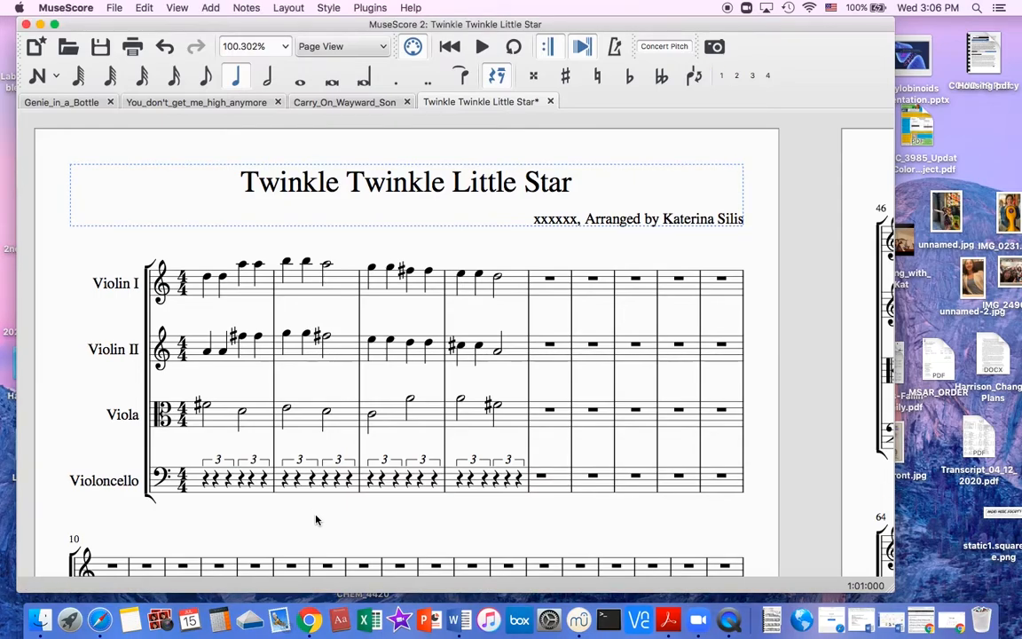
pyautogui.click(949, 619)
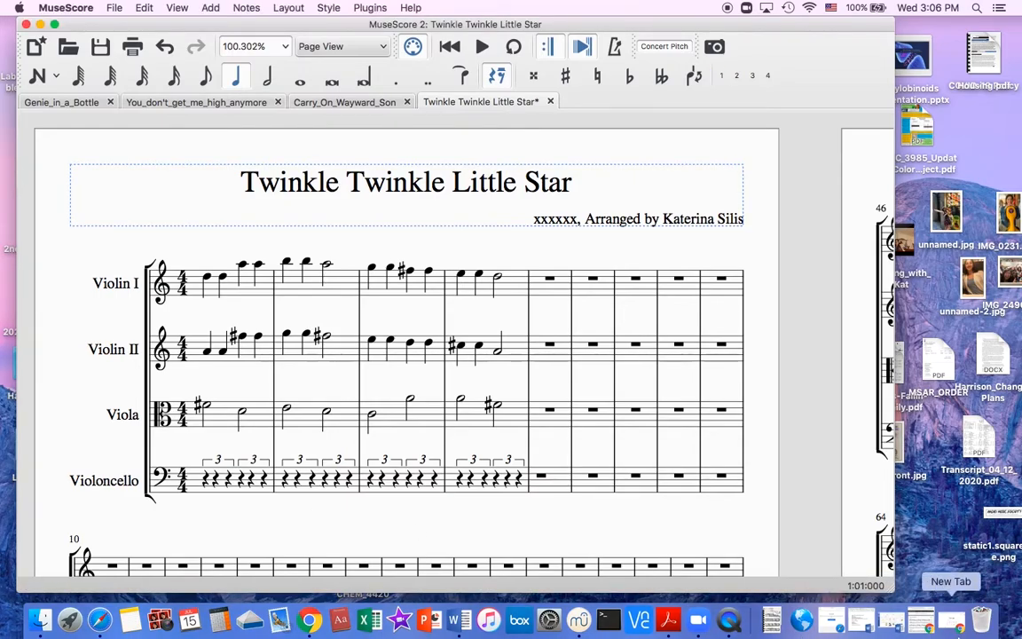
pyautogui.write('triplet musescore')
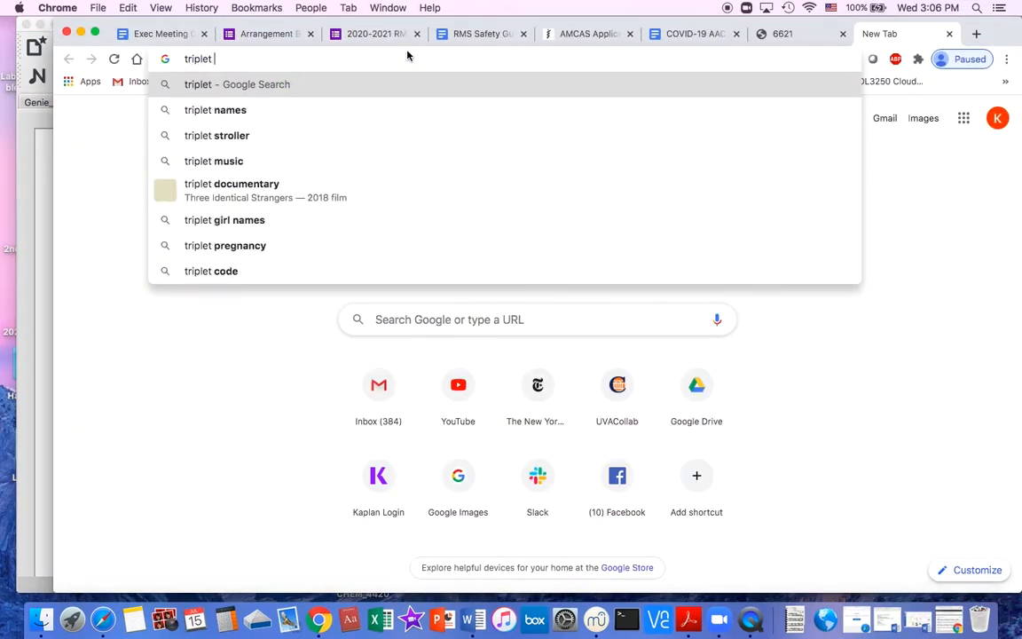
pyautogui.press('Return')
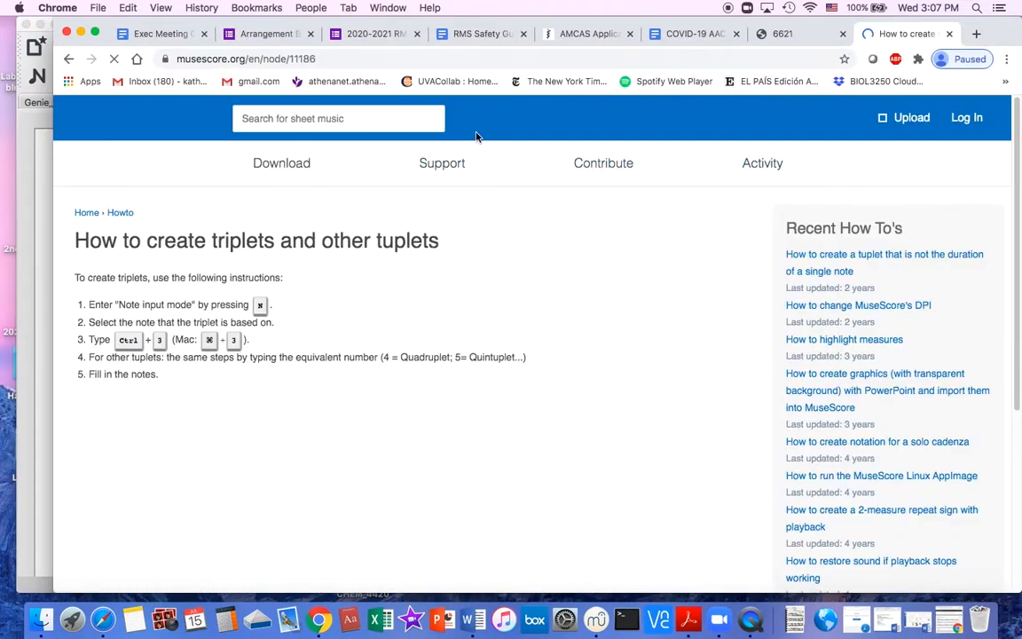
# Examine the MuseScore instructions on creating triplets and start the embedded tutorial video.
pyautogui.scroll(2, 346, 224)
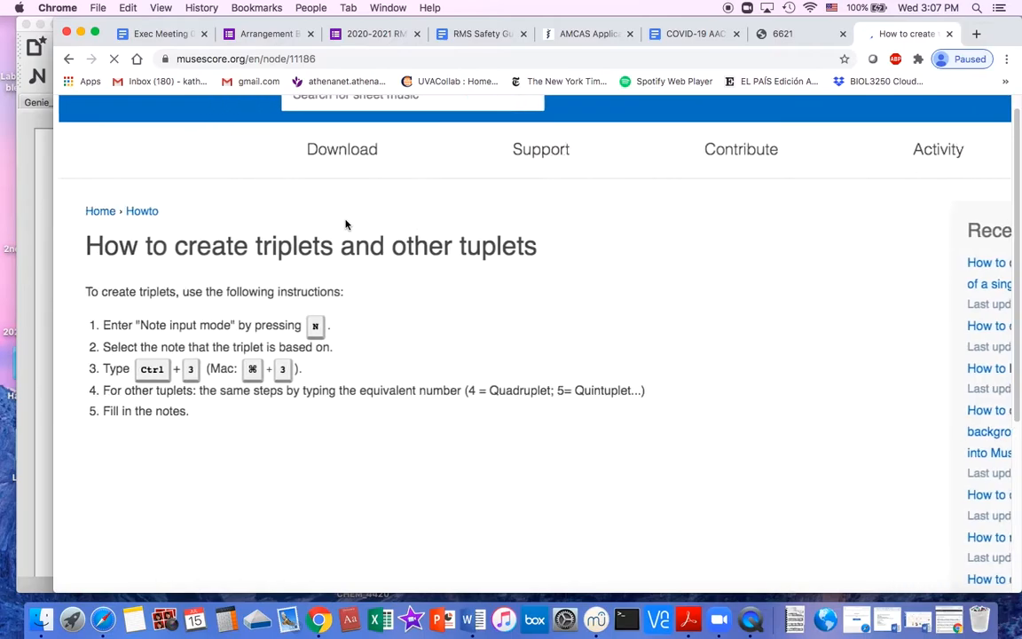
pyautogui.scroll(-5, 355, 266)
pyautogui.click(397, 314)
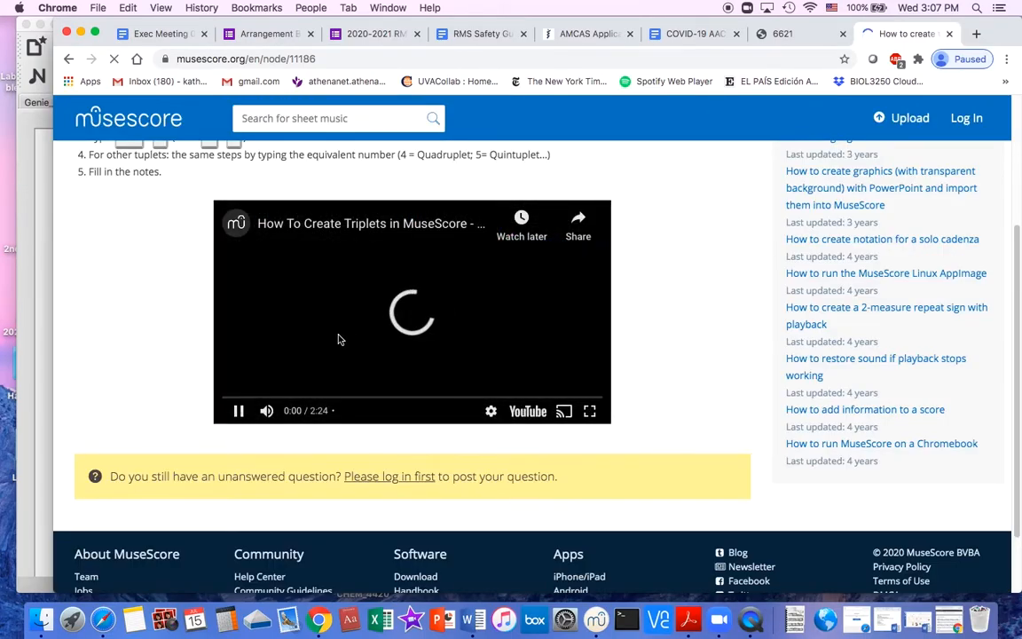
# Switch back to MuseScore and save the score as Twinkle_Twinkle_Little_Star in the Scores folder.
pyautogui.click(80, 34)
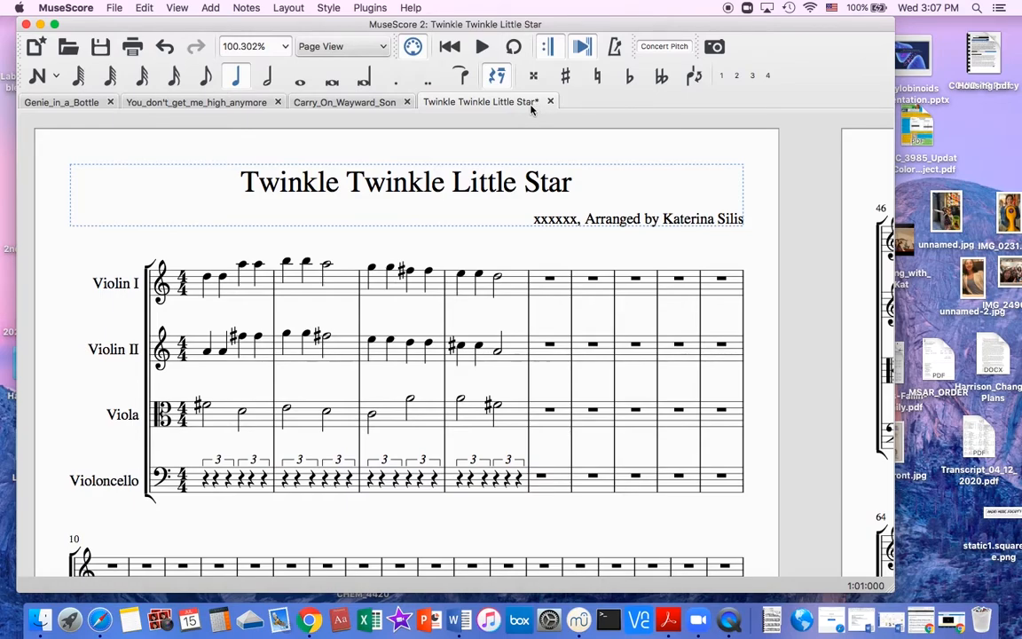
pyautogui.press('super+s')
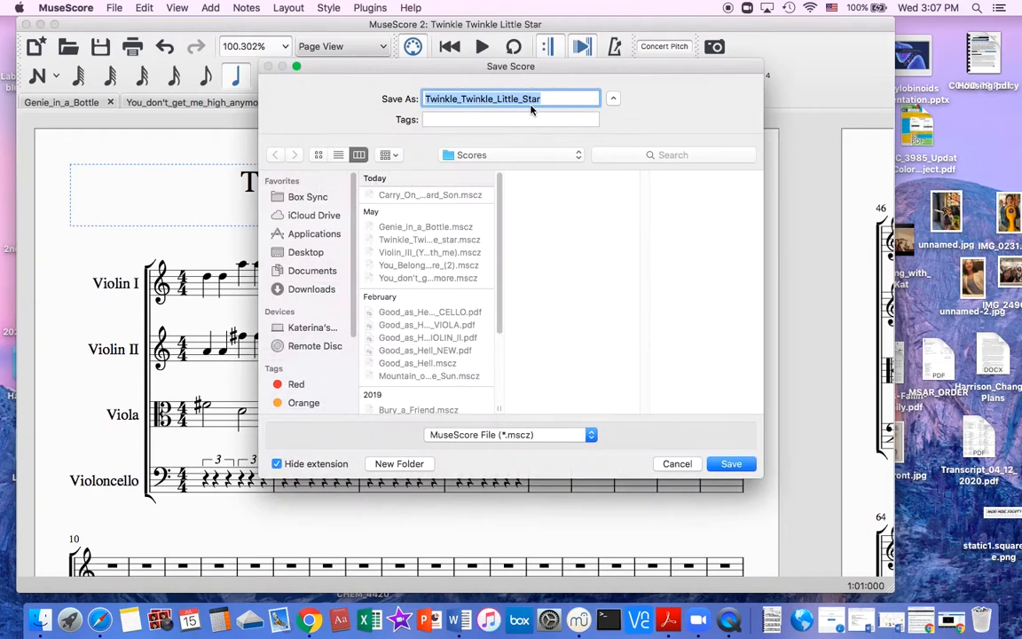
pyautogui.press('Return')
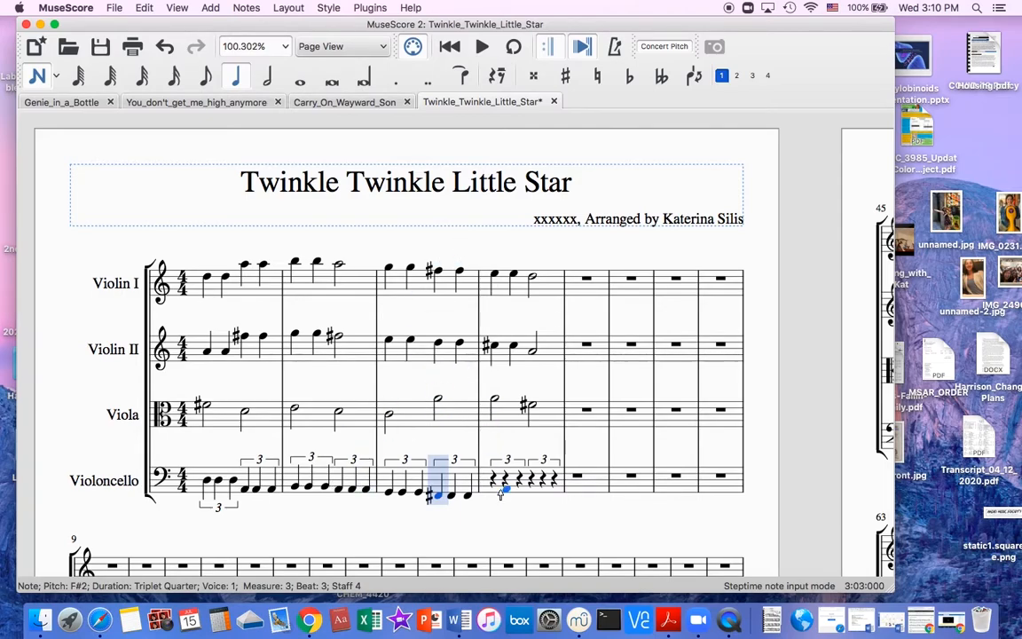
# Complete Violoncello measure 4 with a quarter-note triplet on E2 and a half note D2 on beat 3.
pyautogui.press('Right')
pyautogui.press('Right')
pyautogui.press('Right')
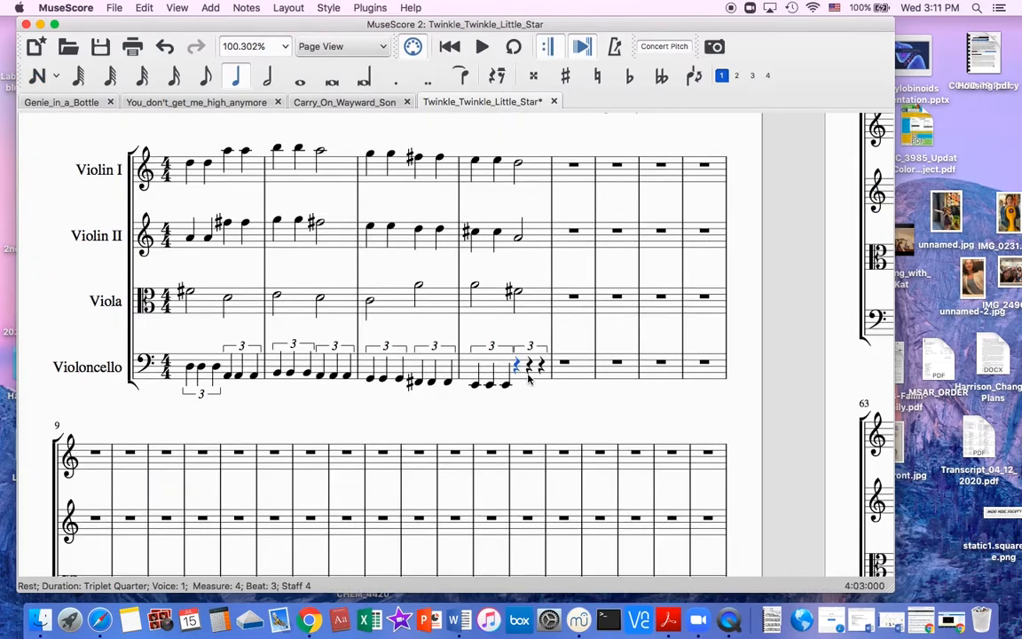
pyautogui.click(544, 350)
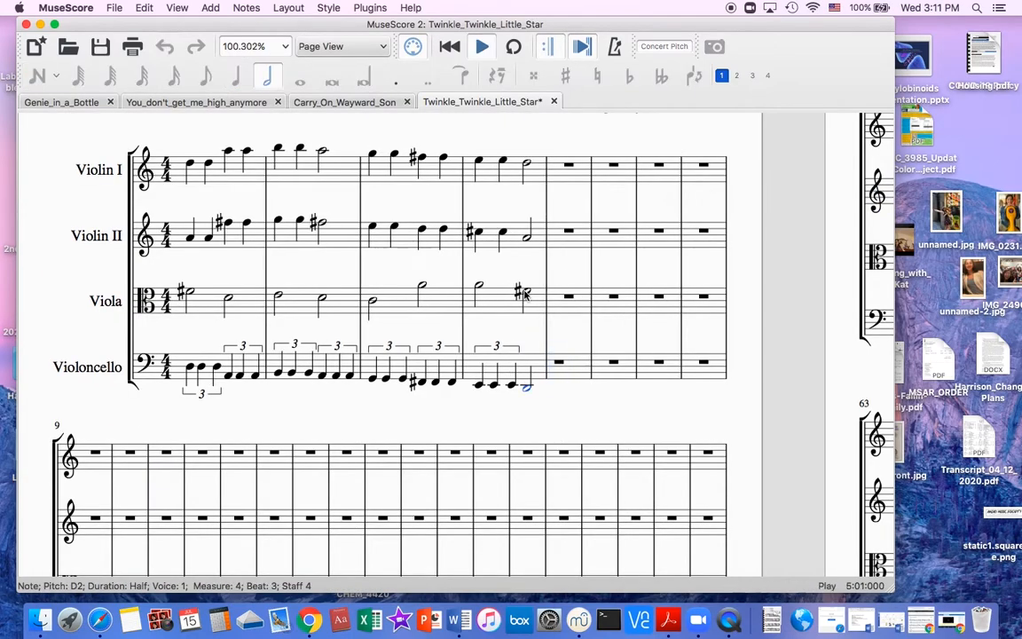
pyautogui.press('space')
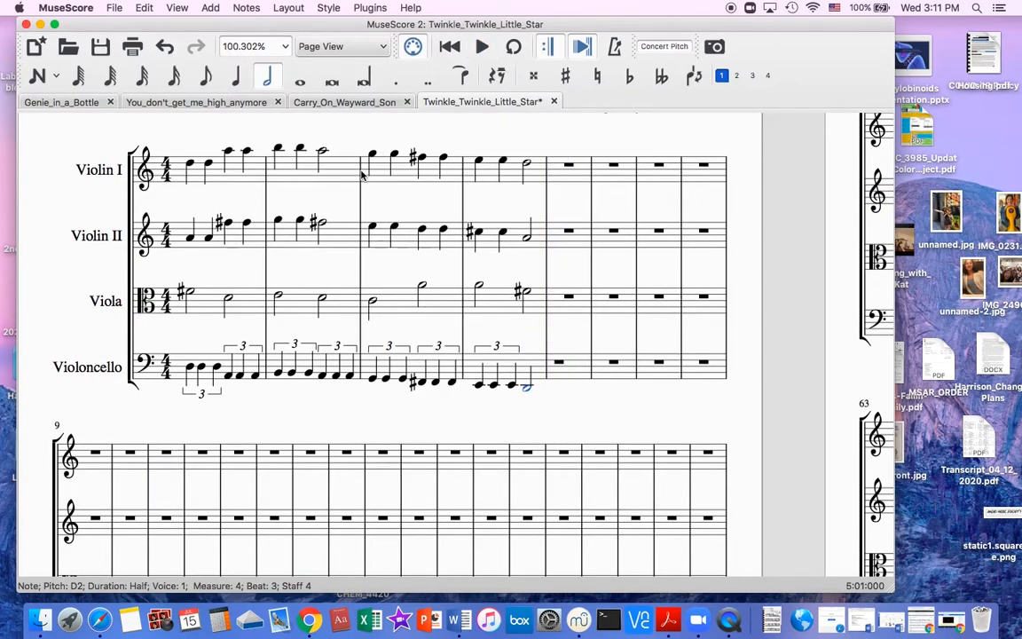
# Play back measures 1 to 4 with all four parts from the first Violin I note, and stop playback.
pyautogui.click(189, 164)
pyautogui.press('space')
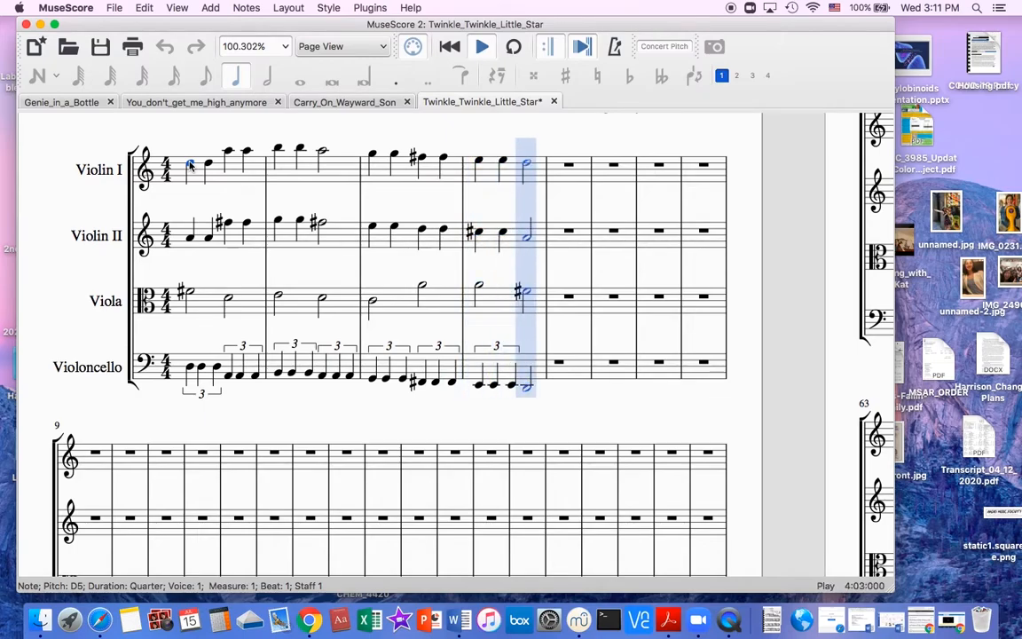
pyautogui.press('space')
# Save the score with the completed Violoncello line.
pyautogui.scroll(4, 189, 166)
pyautogui.scroll(-2, 189, 166)
pyautogui.hscroll(-1, 189, 166)
pyautogui.press('super+s')
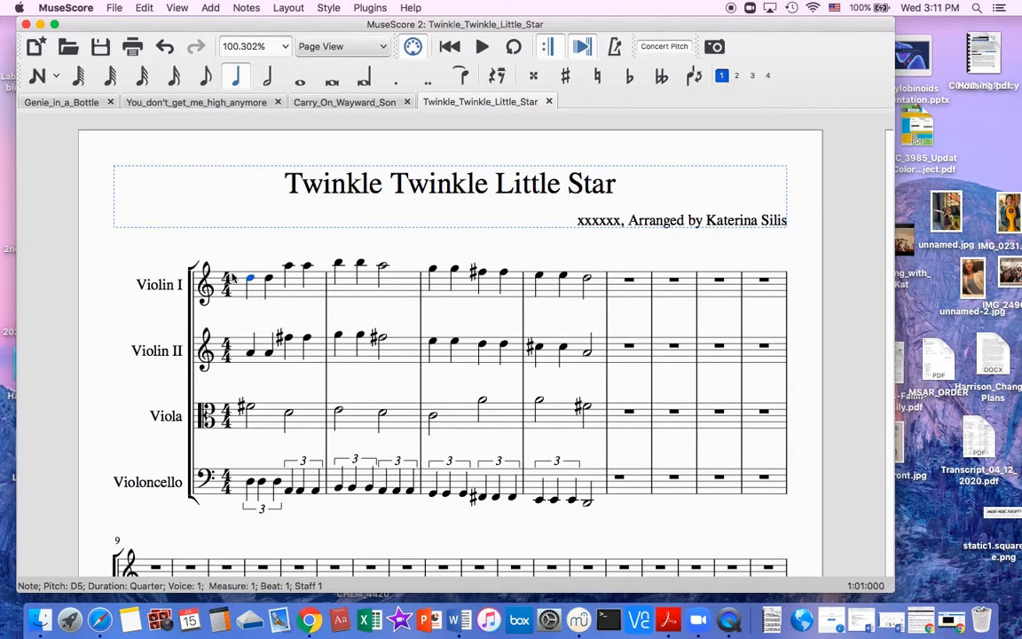
pyautogui.click(251, 483)
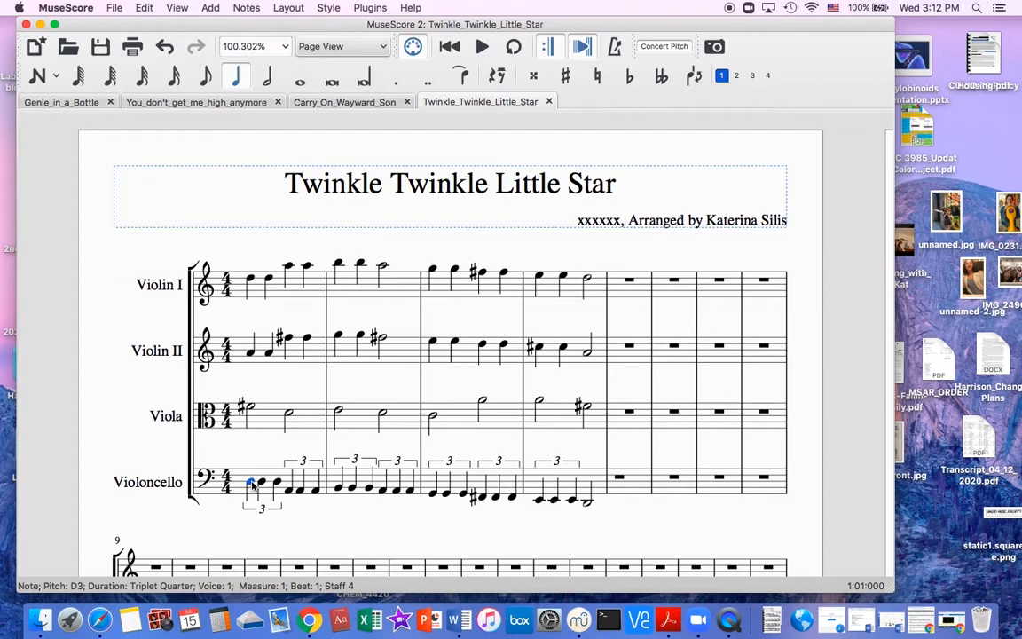
pyautogui.press('super+t')
pyautogui.press('Escape')
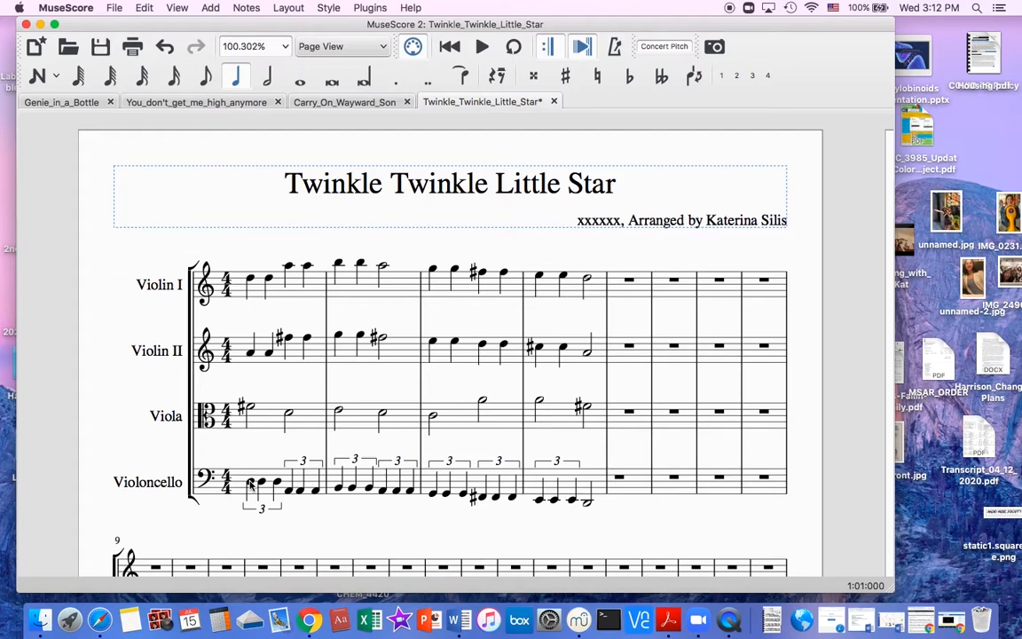
# Add the staff text "pizz" to the first Violoncello note in measure 1.
pyautogui.click(250, 482)
pyautogui.press('super+t')
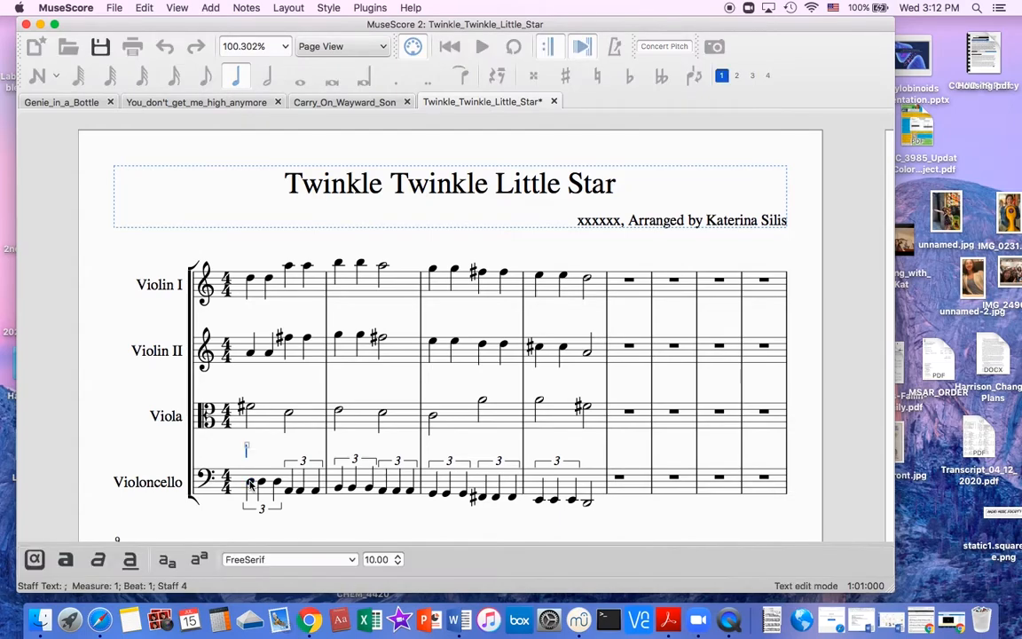
pyautogui.write('pizz')
pyautogui.press('Escape')
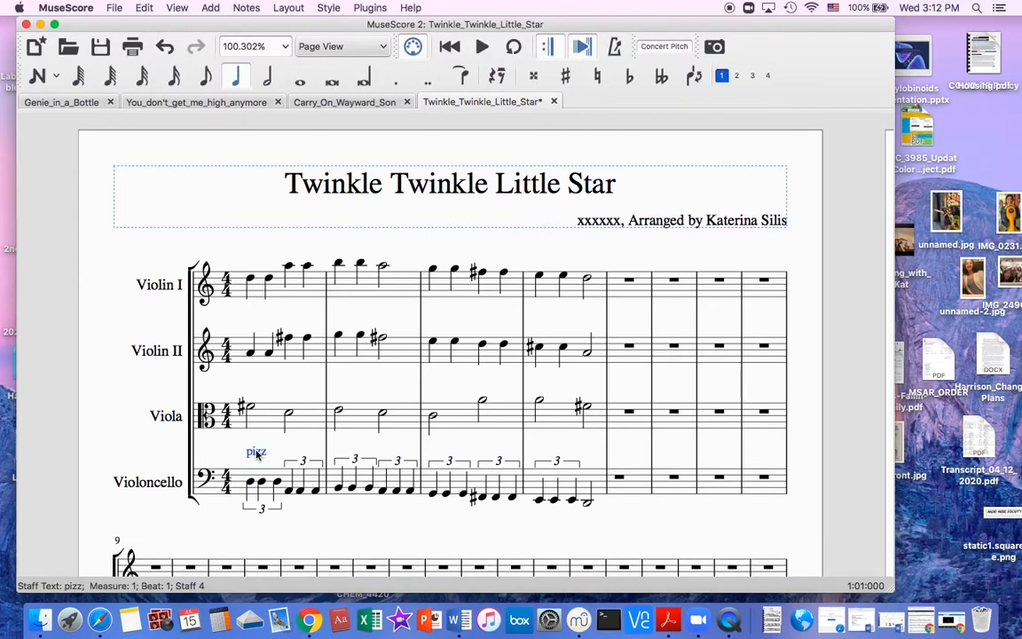
# Assign voice 1 to the pizzicato channel in the staff text properties of the "pizz" marking.
pyautogui.rightClick(256, 453)
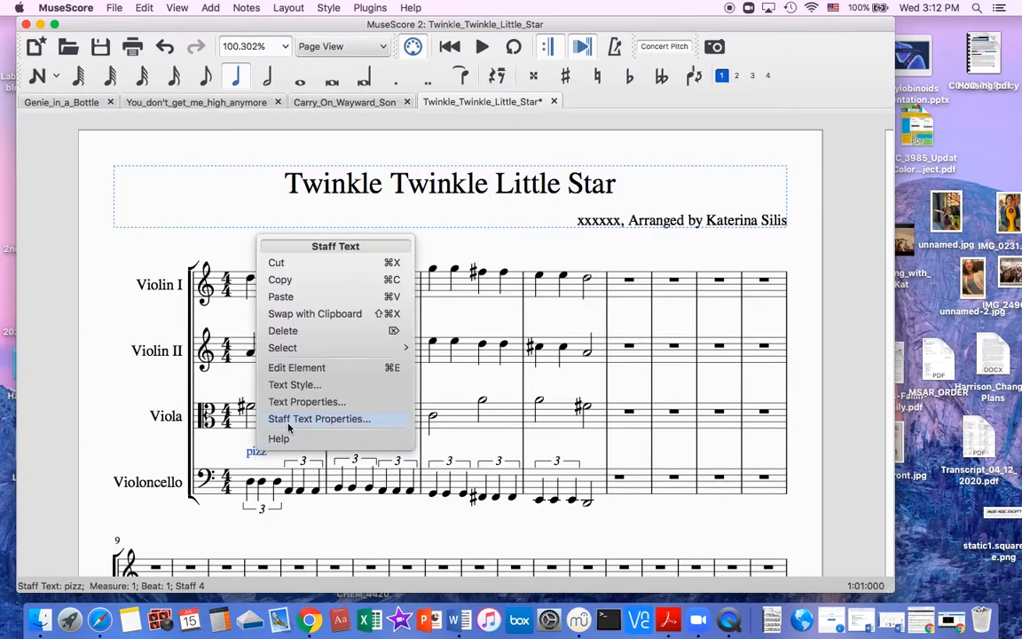
pyautogui.click(288, 423)
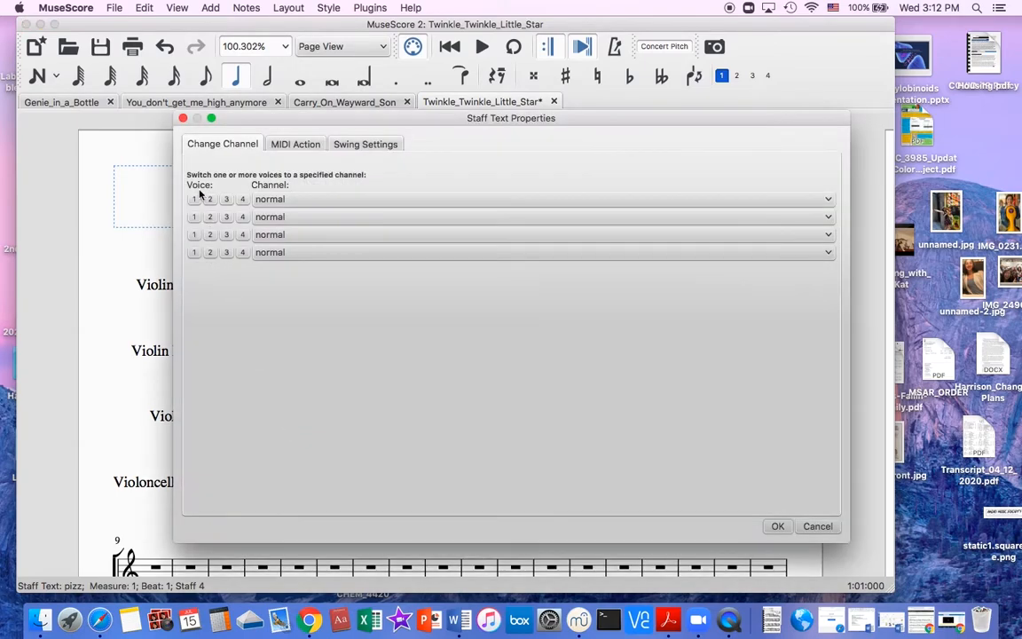
pyautogui.click(194, 200)
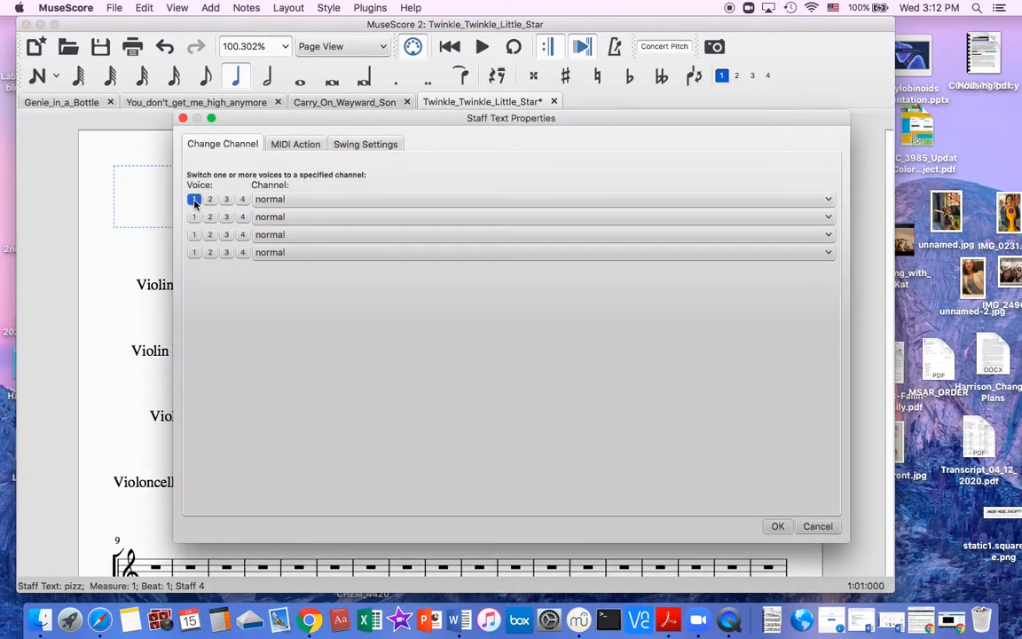
pyautogui.click(302, 199)
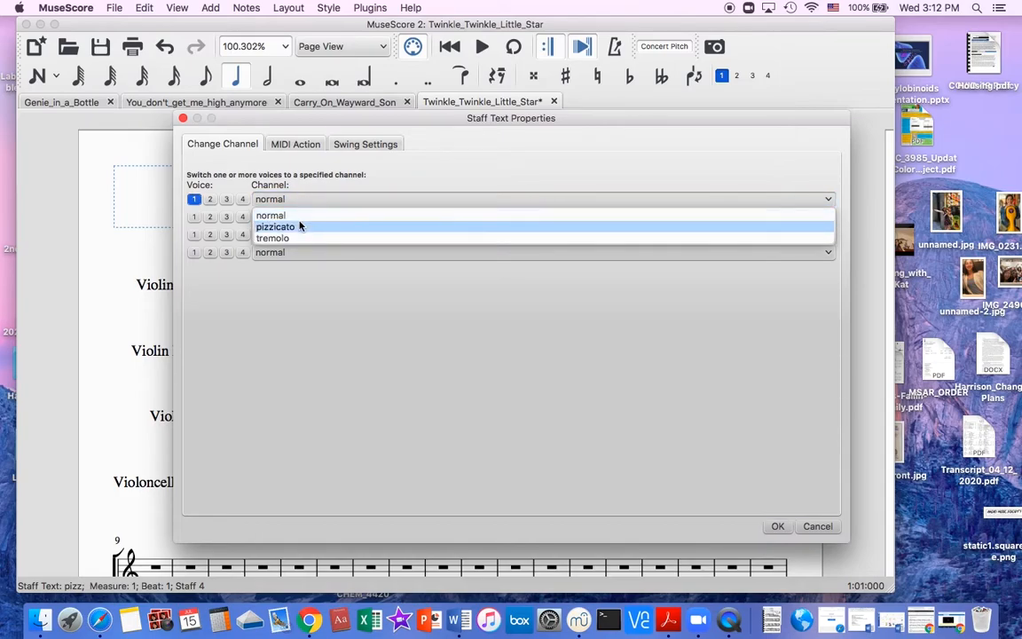
pyautogui.click(299, 226)
pyautogui.press('Return')
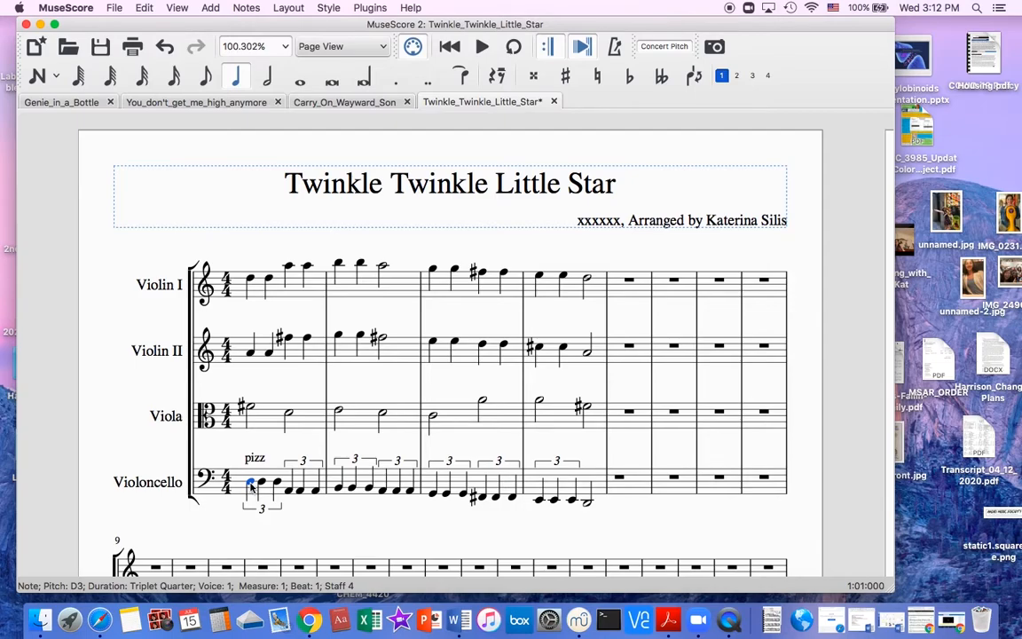
# Add a forte (f) dynamic from the Master Palette to the first Violoncello note in measure 1.
pyautogui.click(176, 8)
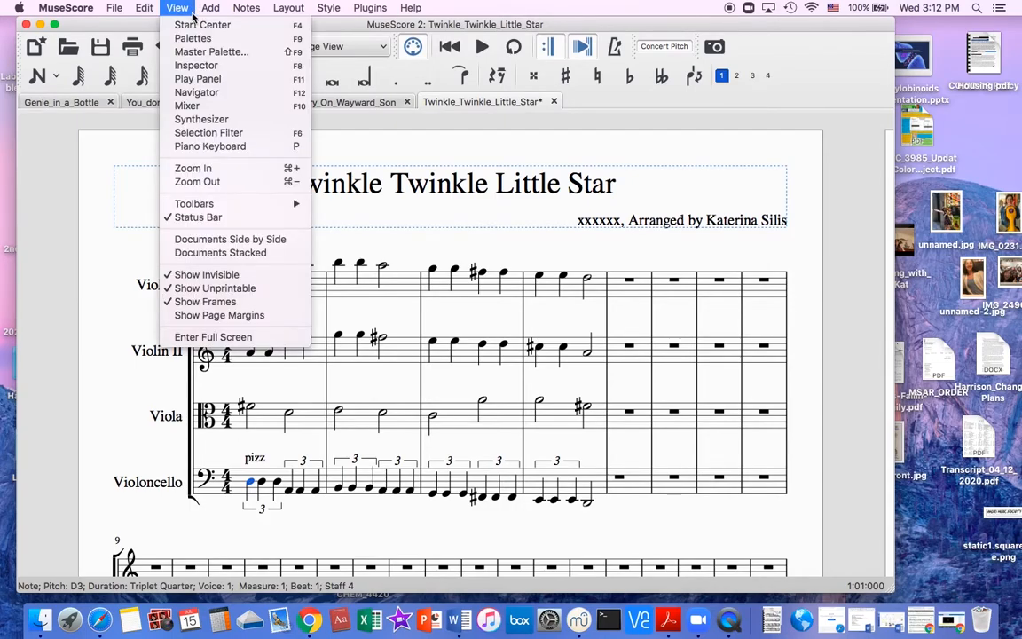
pyautogui.click(184, 53)
pyautogui.click(358, 293)
pyautogui.press('Down')
pyautogui.press('Down')
pyautogui.press('Down')
pyautogui.press('Down')
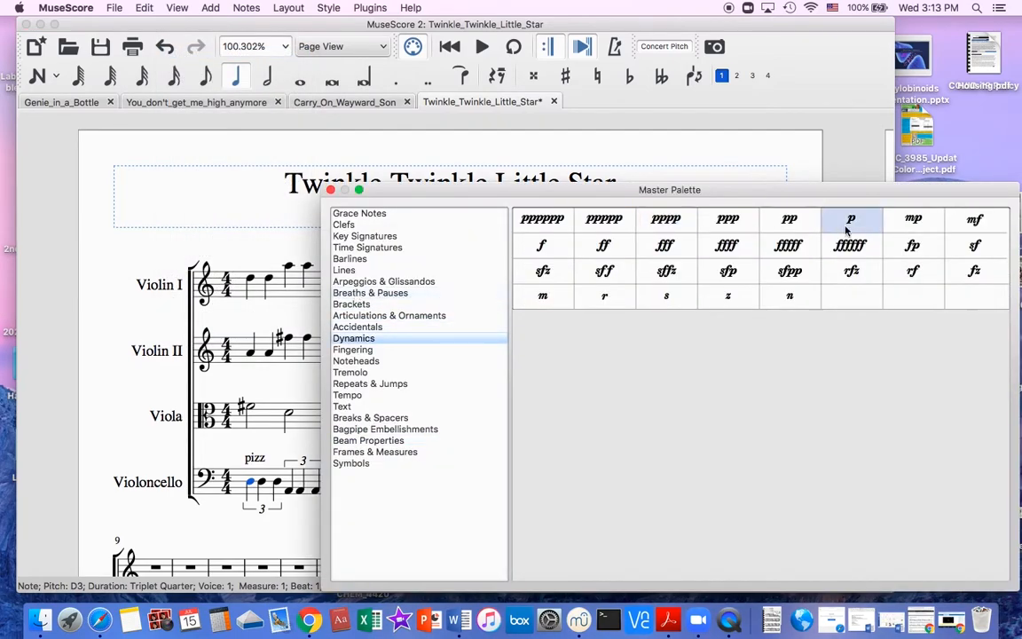
pyautogui.click(540, 244)
pyautogui.doubleClick(539, 241)
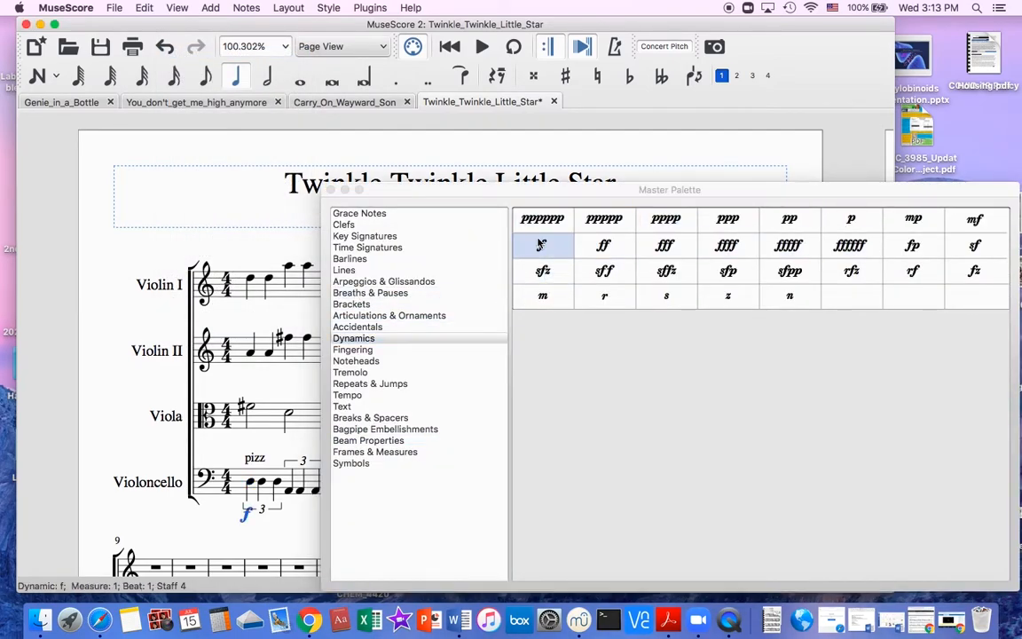
pyautogui.click(331, 189)
# Play back measures 1 to 4 from the first Violoncello note, and stop playback.
pyautogui.click(251, 484)
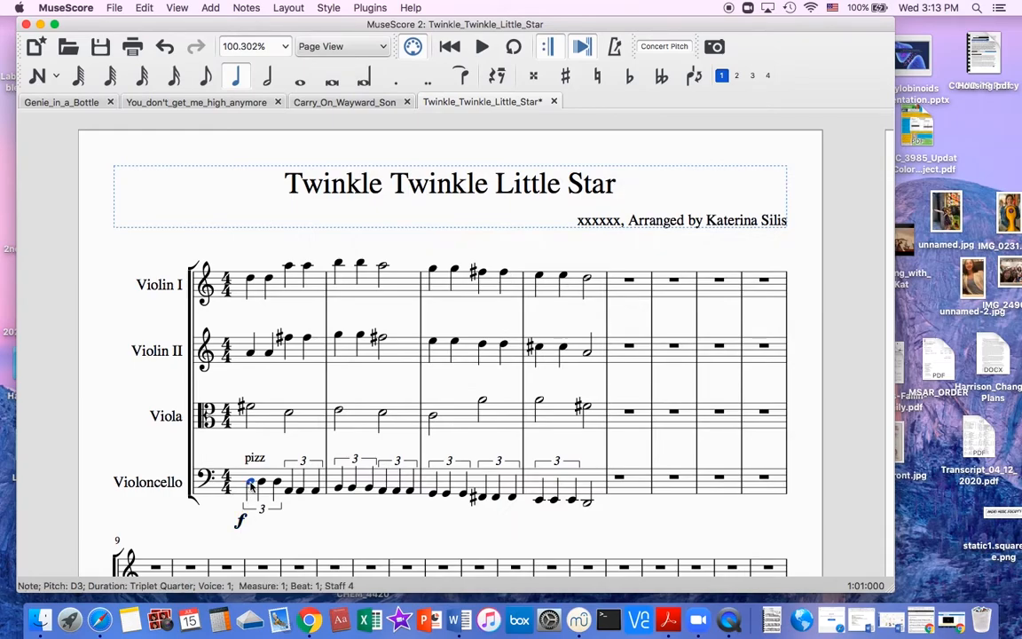
pyautogui.press('space')
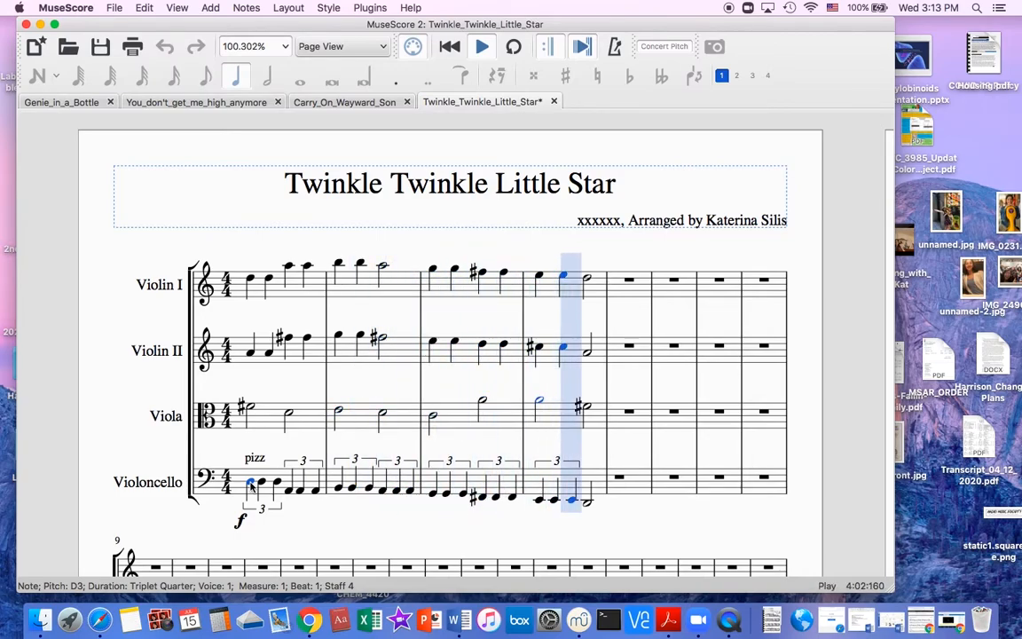
pyautogui.press('space')
# Add a crescendo hairpin under Violin I measure 1 and move it closer to the staff.
pyautogui.click(251, 280)
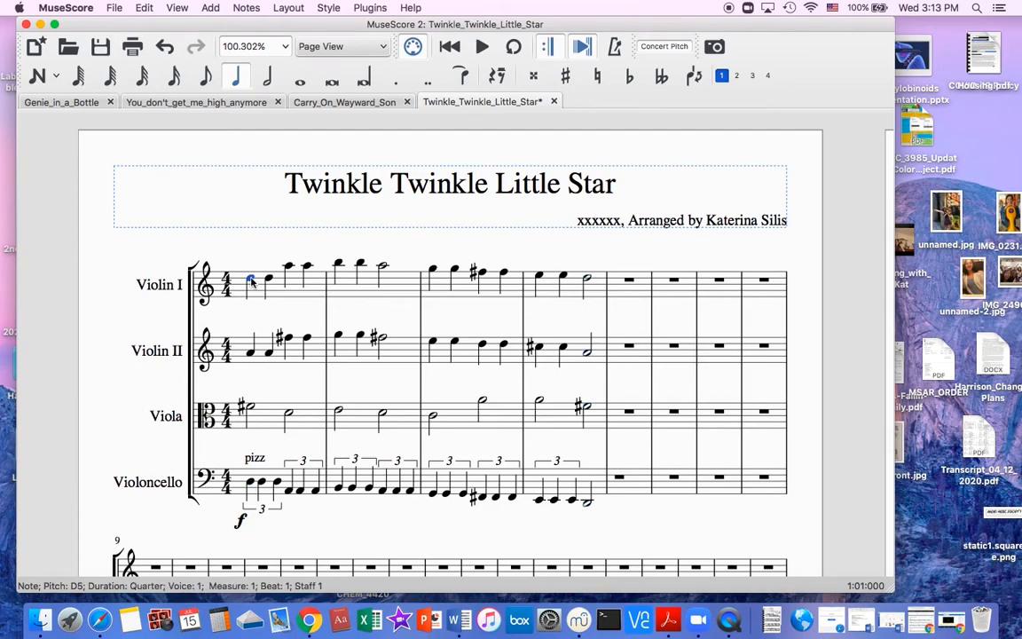
pyautogui.click(177, 8)
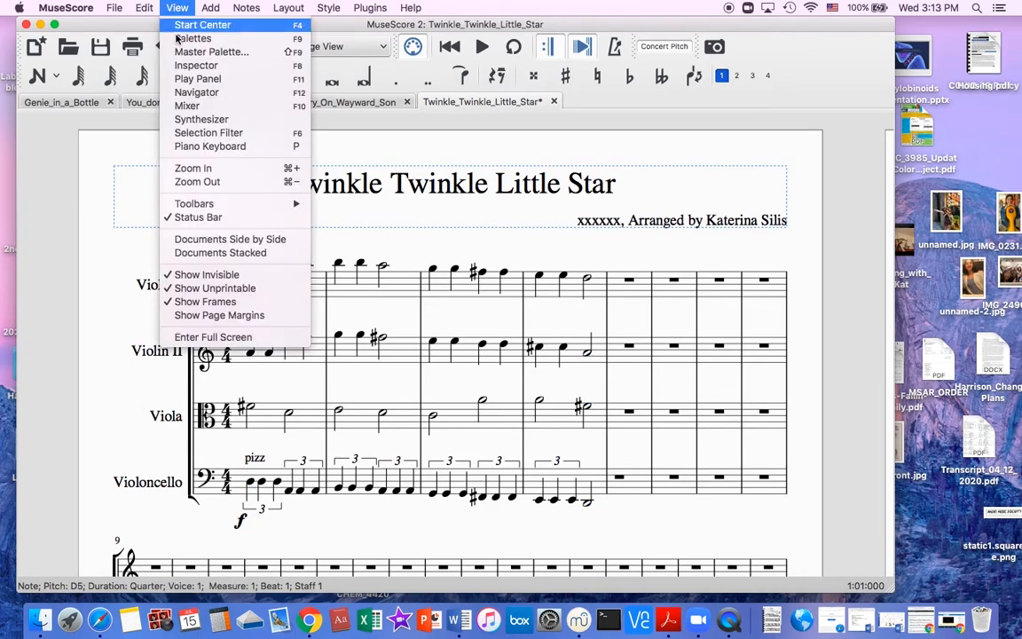
pyautogui.click(165, 48)
pyautogui.click(344, 270)
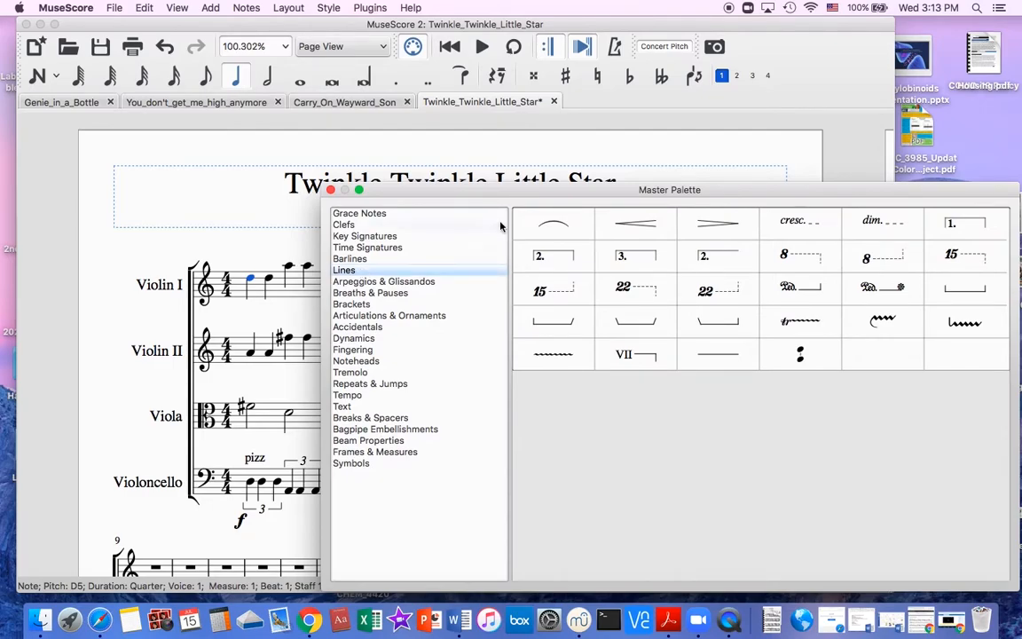
pyautogui.doubleClick(648, 225)
pyautogui.click(329, 191)
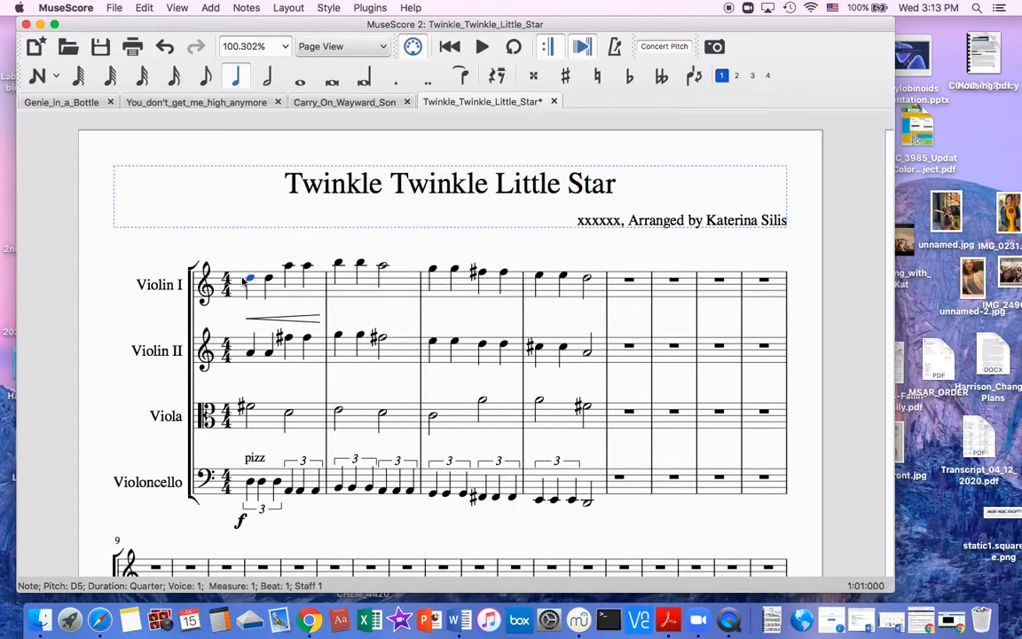
pyautogui.click(292, 321)
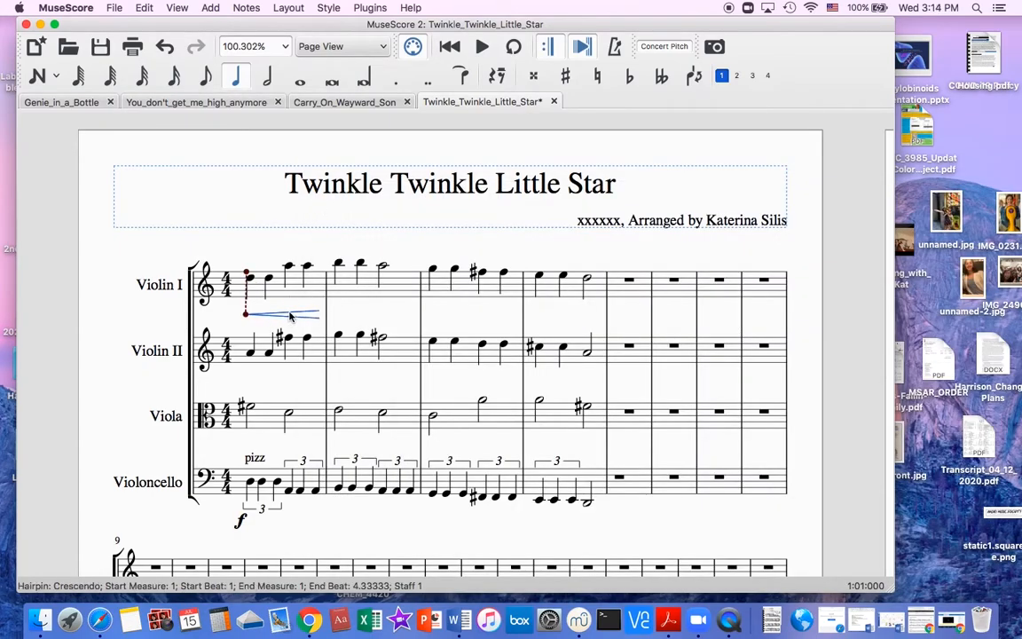
pyautogui.click(251, 281)
# Add a crescendo hairpin under Violin II measure 1 and place it close to the staff.
pyautogui.click(250, 352)
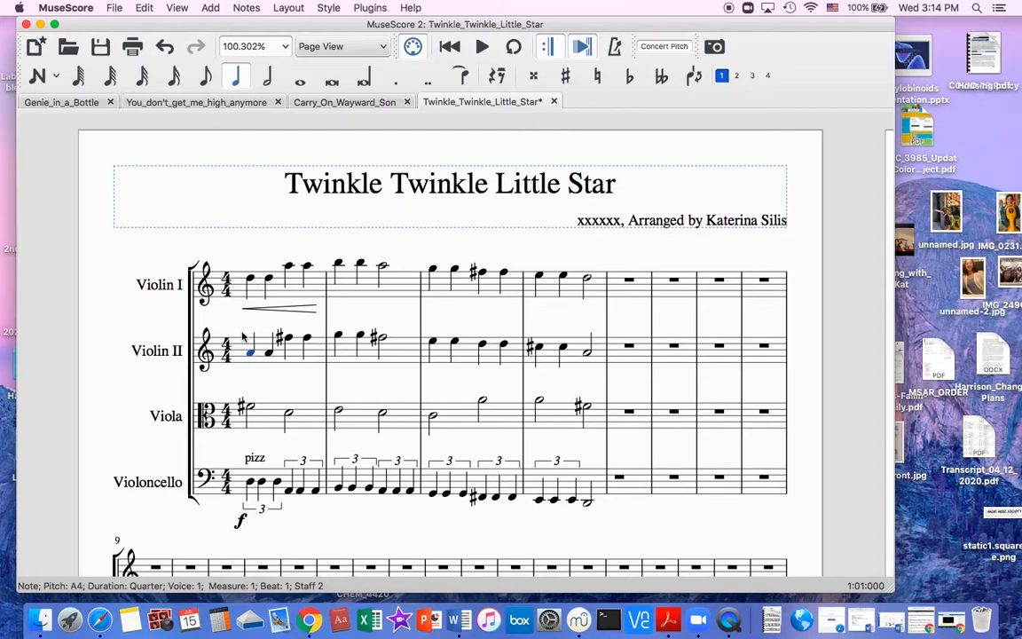
pyautogui.click(176, 8)
pyautogui.click(178, 52)
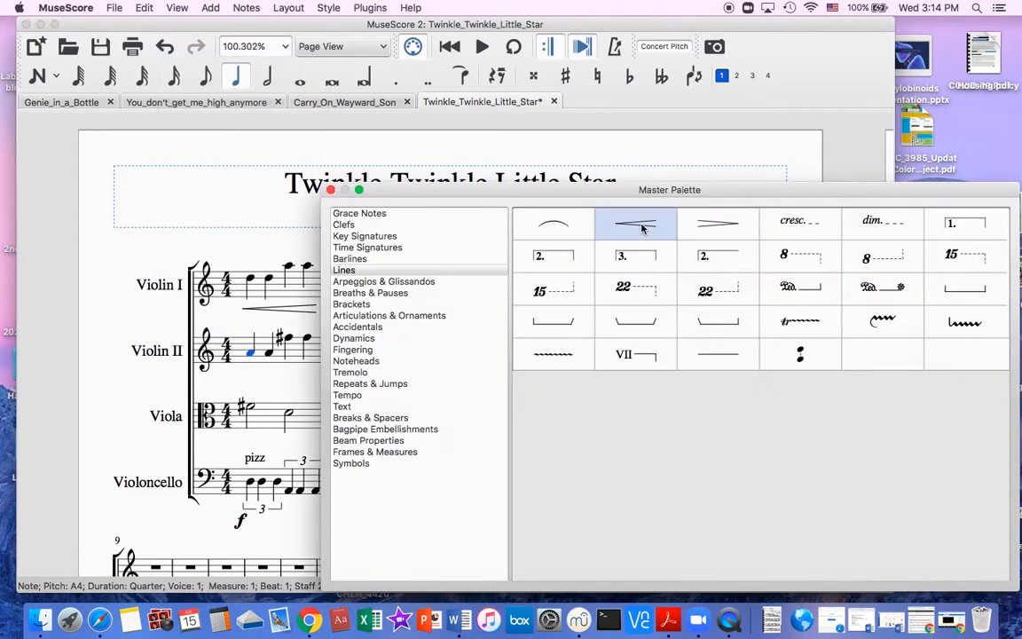
pyautogui.moveTo(635, 222); pyautogui.dragTo(294, 375)
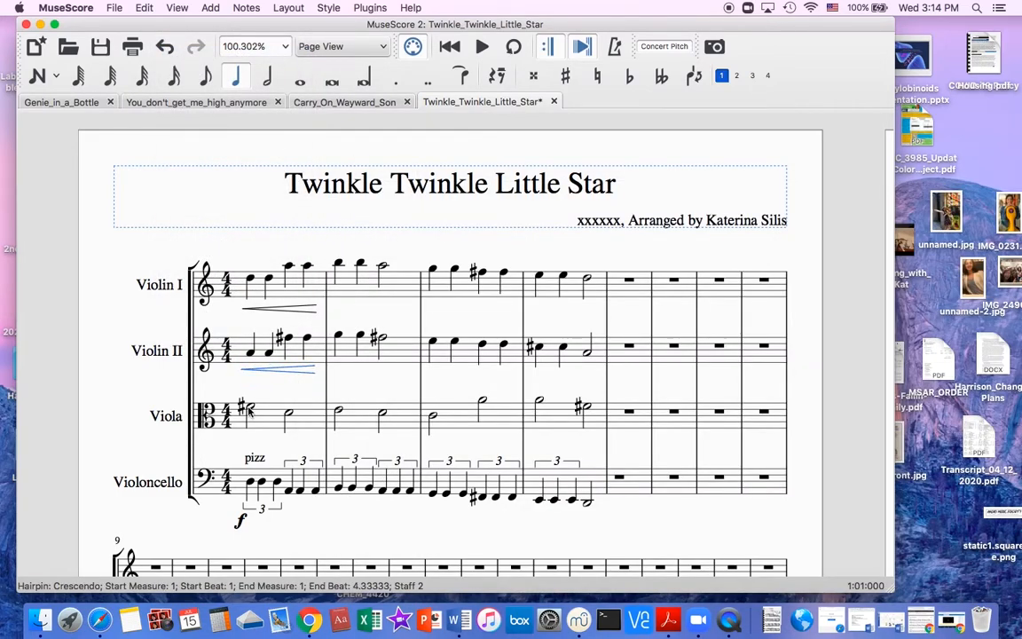
# Add a crescendo hairpin under Viola measure 1, close to the staff.
pyautogui.click(249, 409)
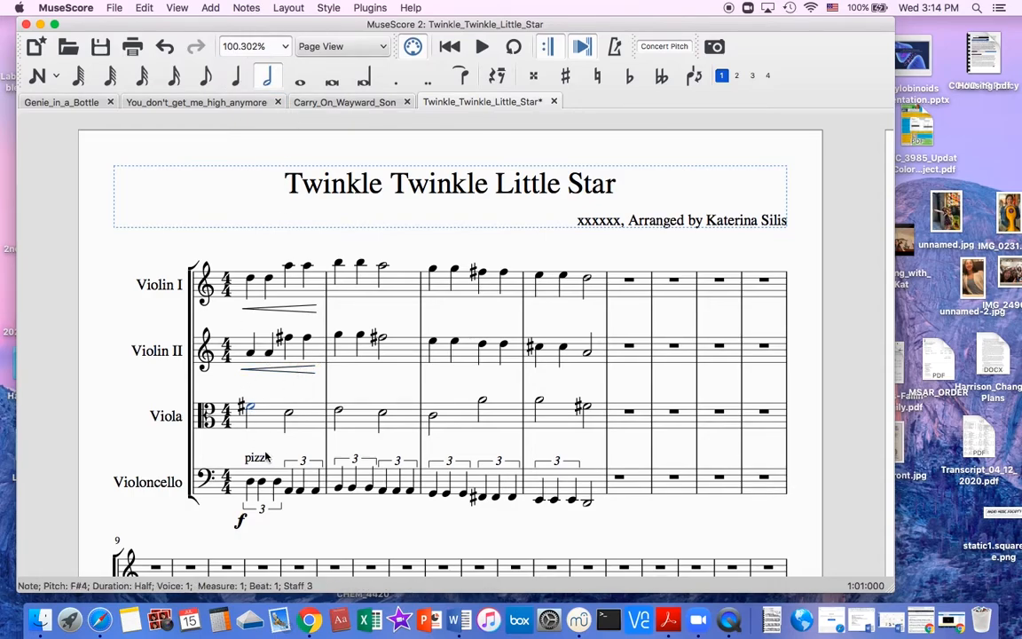
pyautogui.click(163, 6)
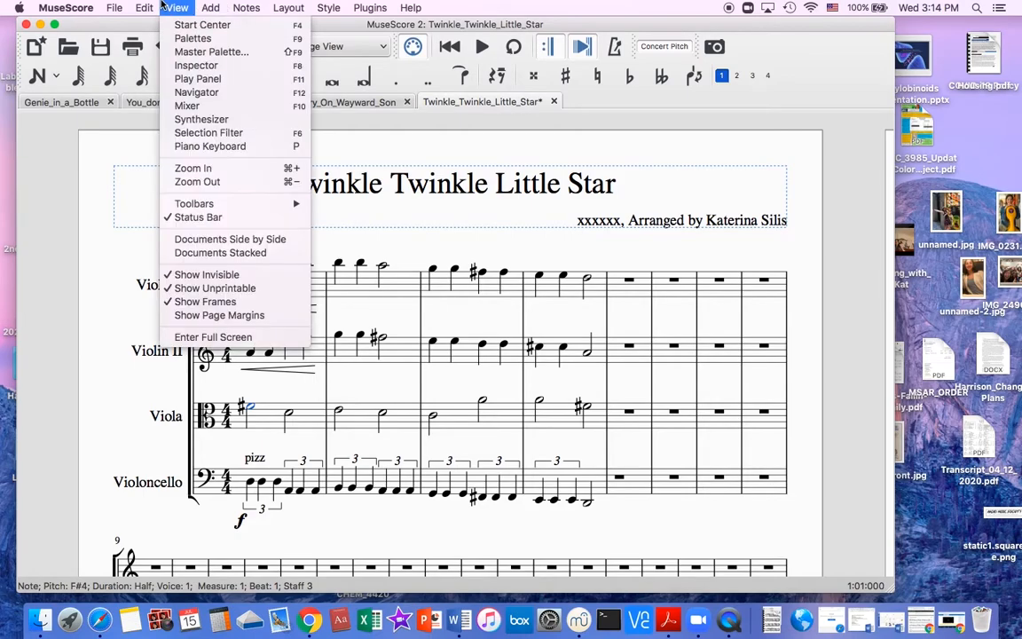
pyautogui.click(206, 51)
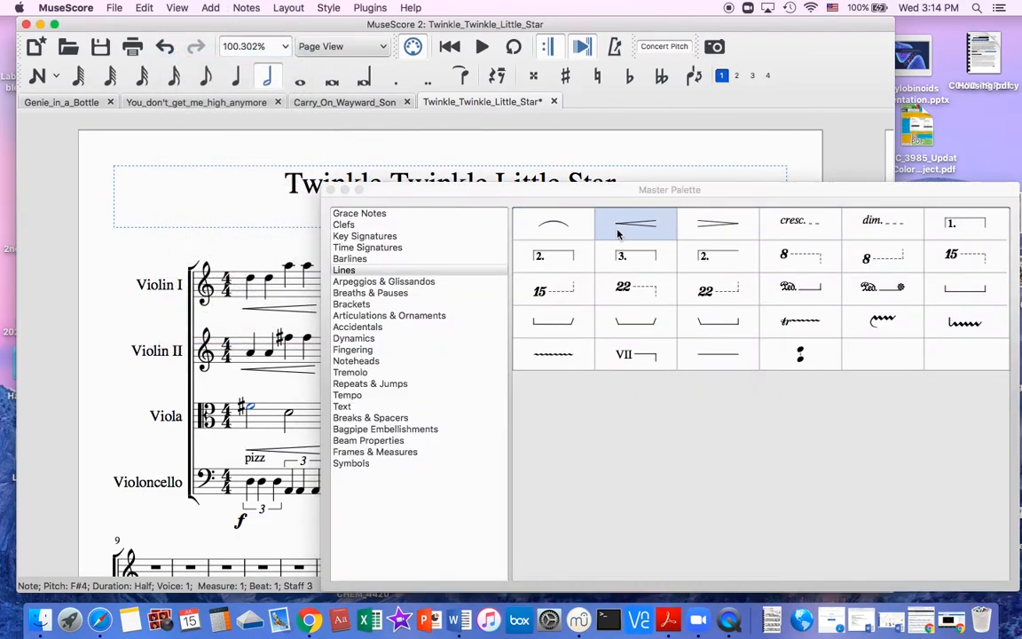
pyautogui.click(587, 504)
pyautogui.press('super+t')
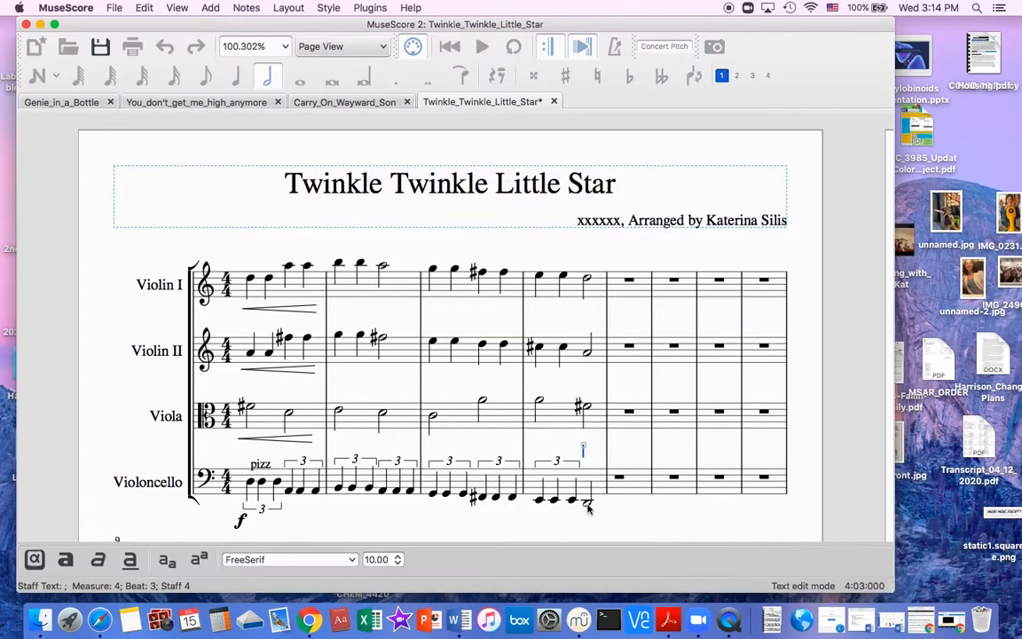
pyautogui.write('arco')
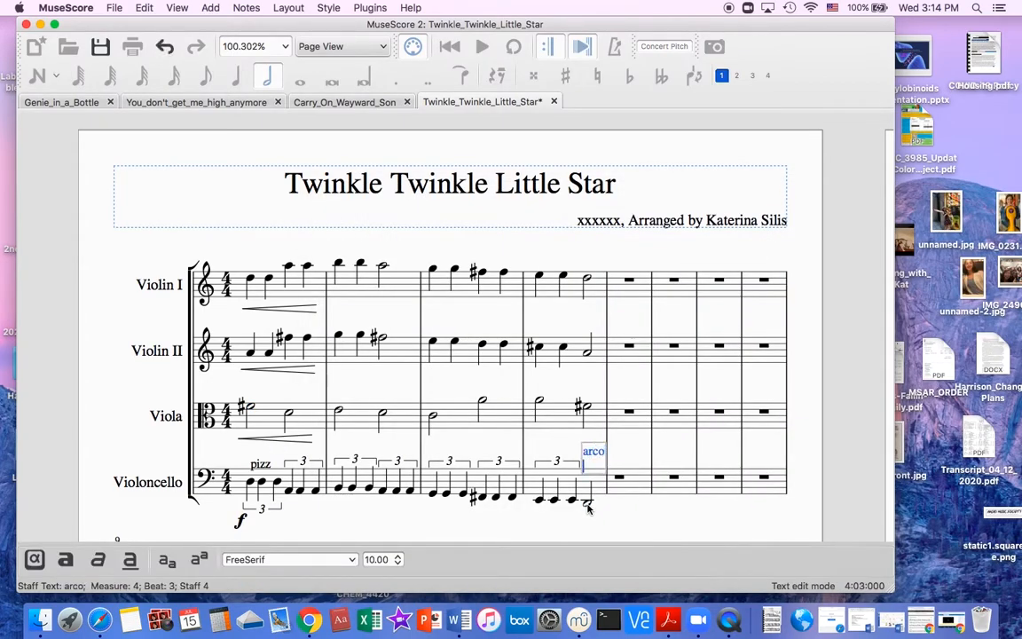
pyautogui.click(629, 460)
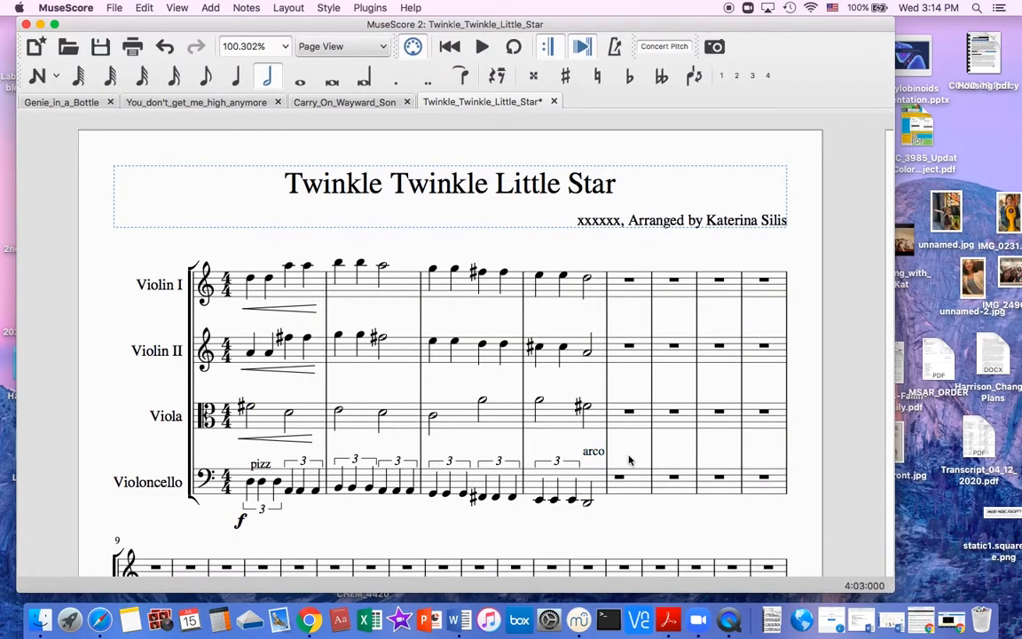
# Add the staff text "arco" to the Violoncello half note on beat 3 of measure 4.
pyautogui.click(587, 503)
pyautogui.press('super+t')
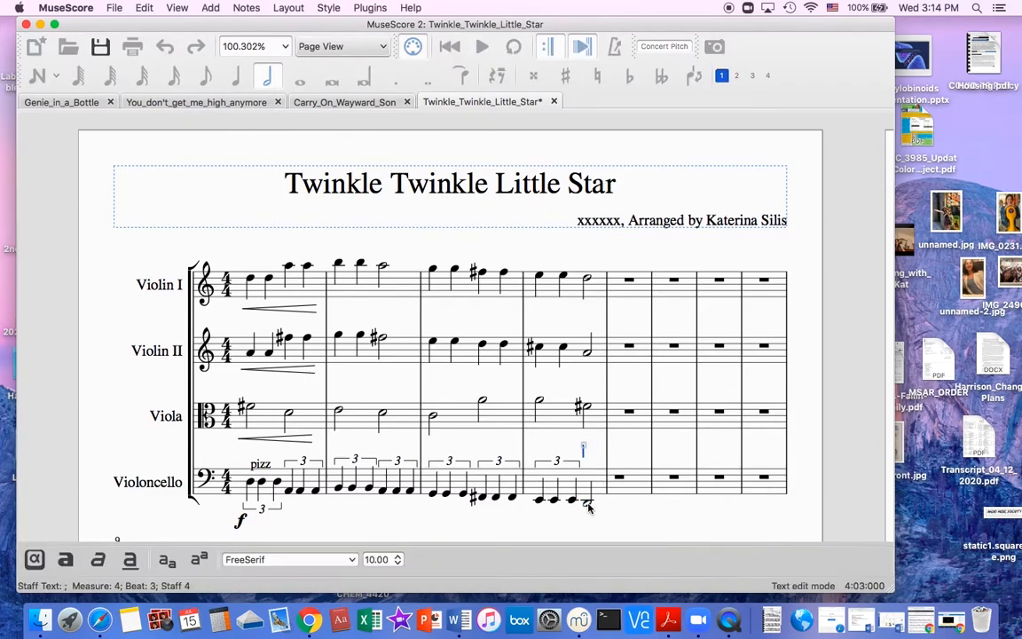
pyautogui.write('arco')
pyautogui.press('Escape')
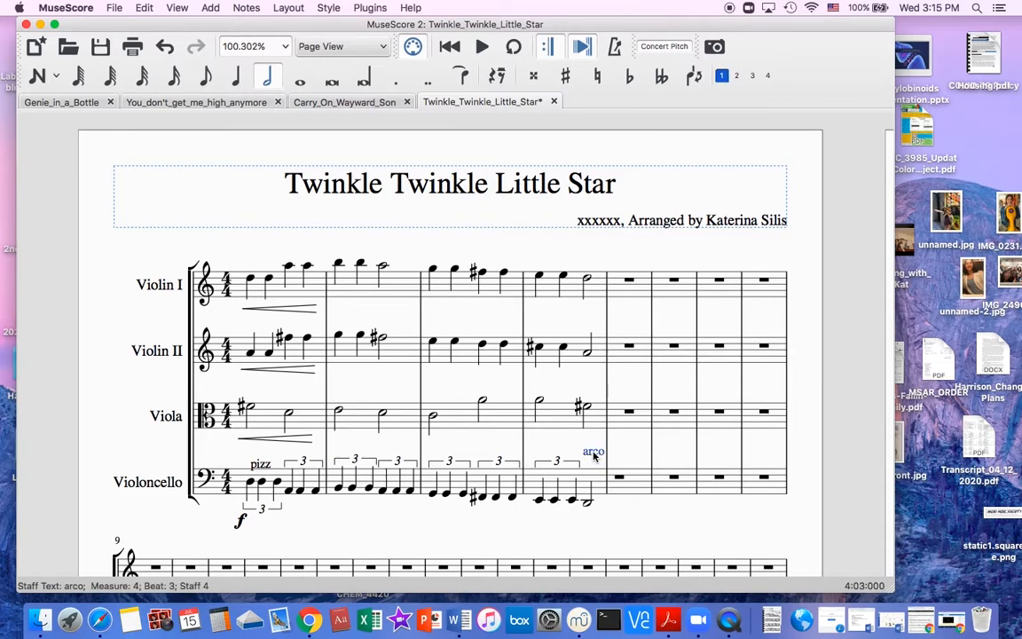
# Assign voice 1 to the normal channel in the staff text properties of the "arco" marking.
pyautogui.rightClick(594, 456)
pyautogui.click(639, 419)
pyautogui.click(193, 198)
pyautogui.click(262, 199)
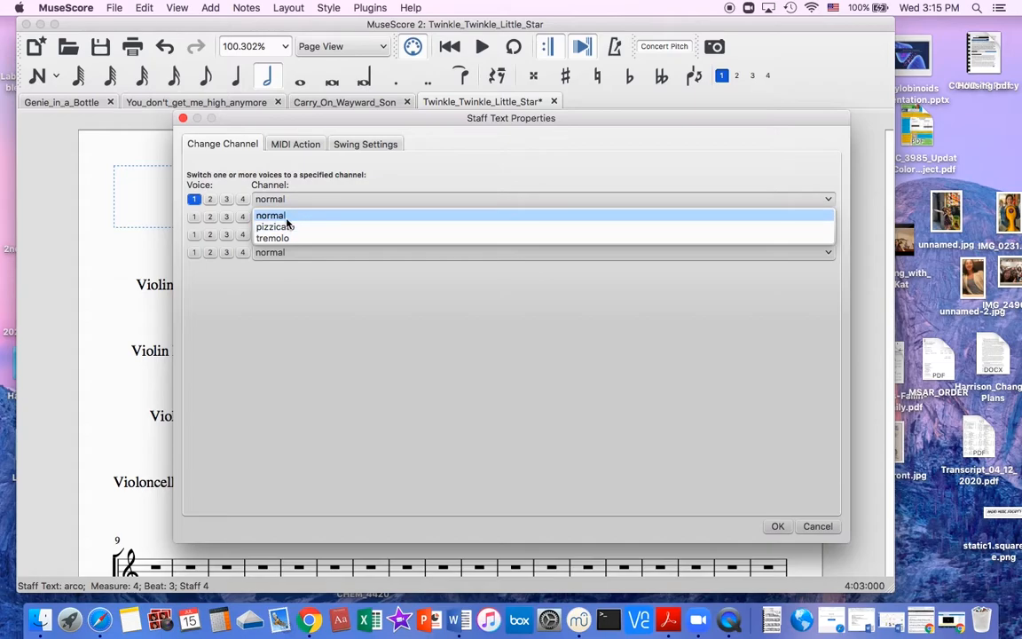
pyautogui.click(285, 217)
pyautogui.click(778, 526)
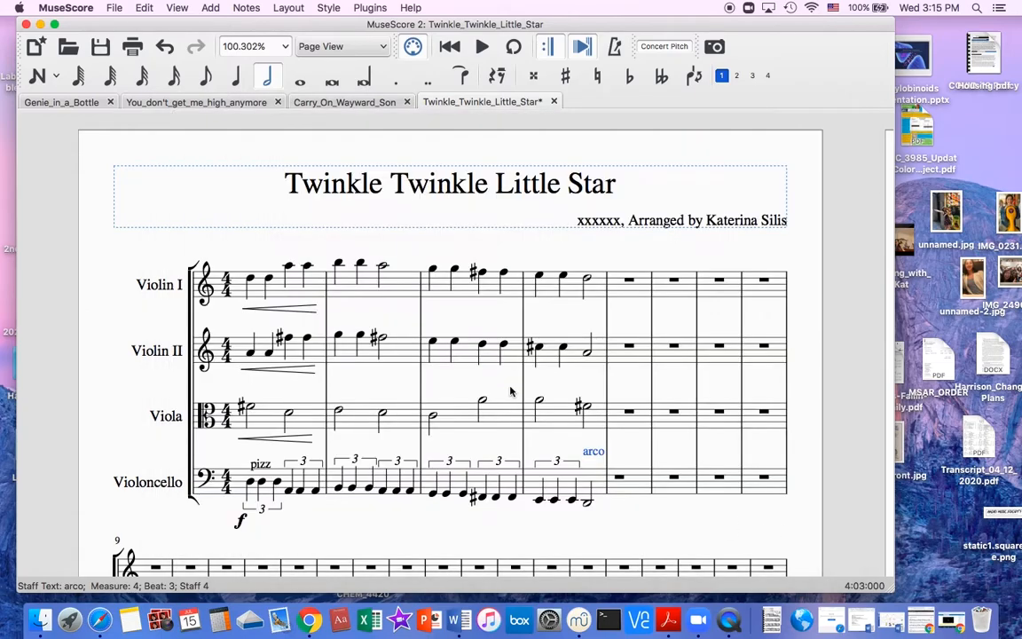
# Play back measures 1 to 4 from the first Violin I note, and stop playback.
pyautogui.click(252, 281)
pyautogui.press('space')
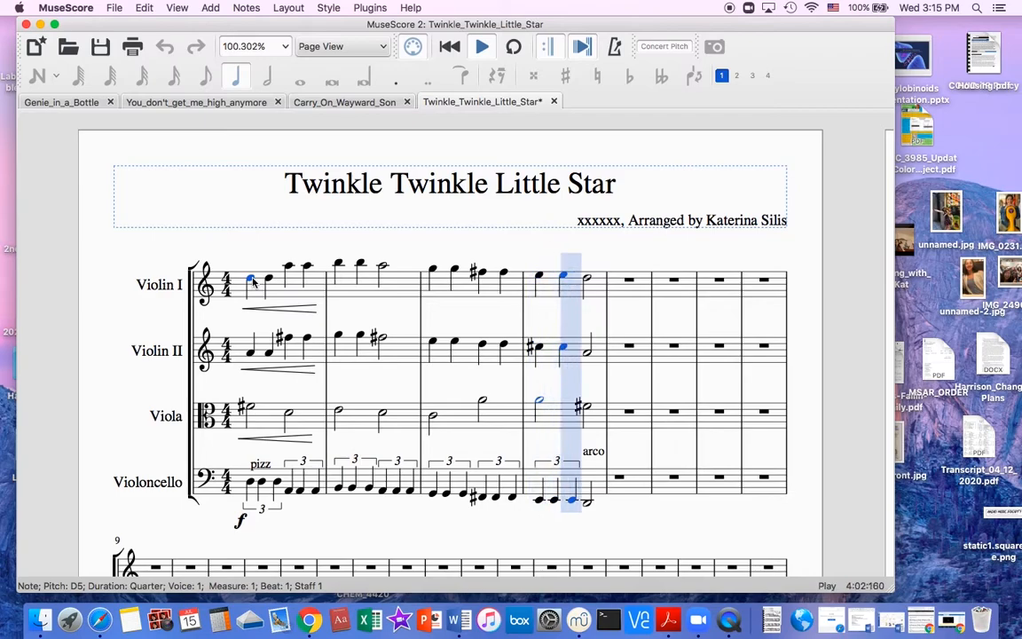
pyautogui.press('space')
# Add decrescendo hairpins under measure 3 of Violin I and Violin II.
pyautogui.click(433, 268)
pyautogui.click(179, 8)
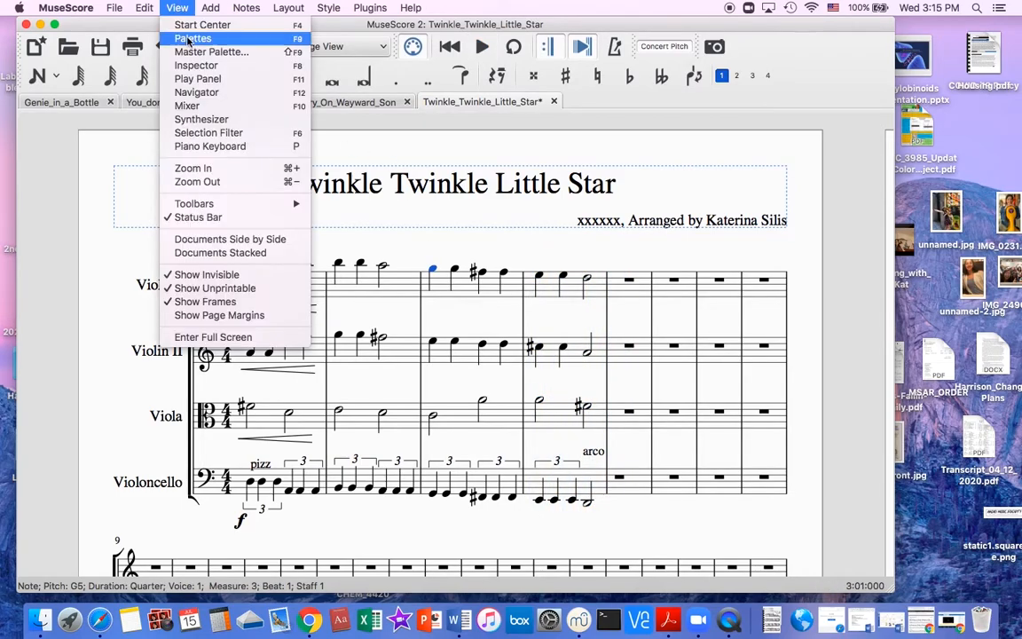
pyautogui.click(206, 51)
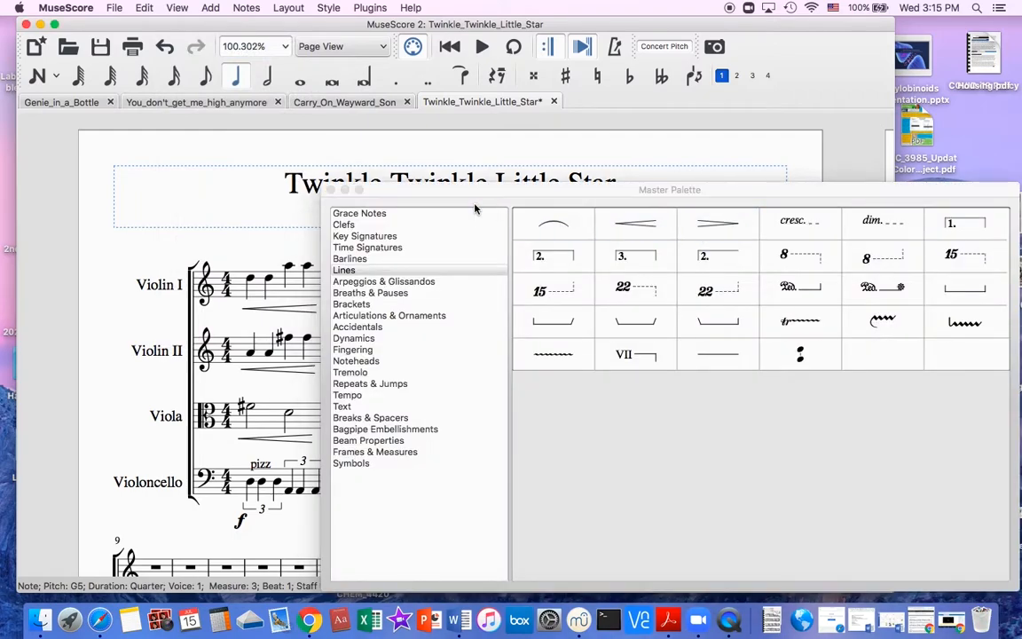
pyautogui.click(330, 189)
pyautogui.hotkey('alt', 'Down')
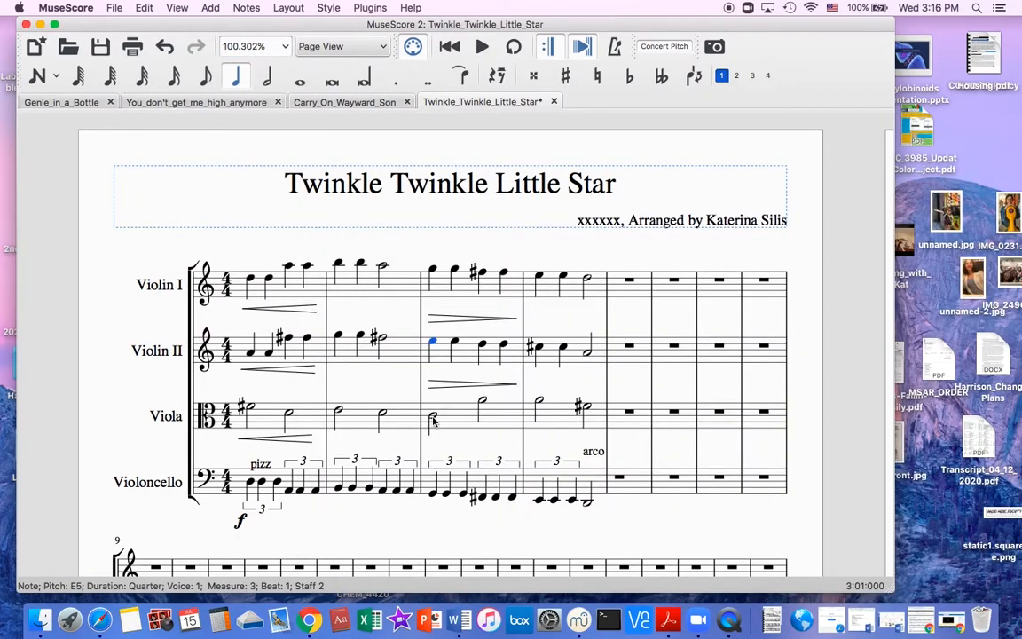
# Add a decrescendo hairpin under measure 3 of the Viola.
pyautogui.hotkey('alt', 'Down')
pyautogui.click(209, 8)
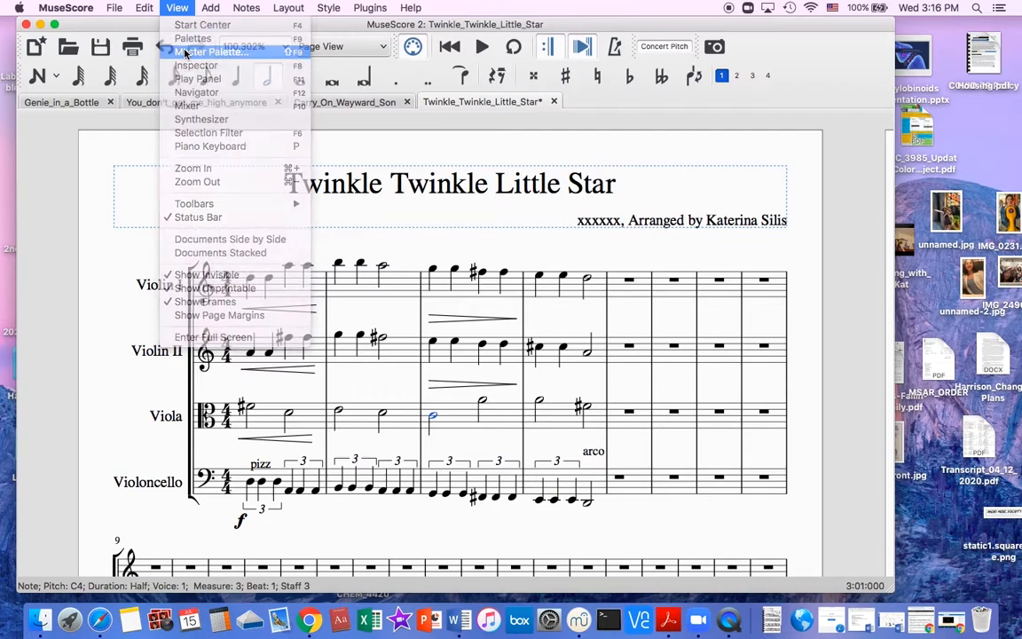
pyautogui.click(209, 51)
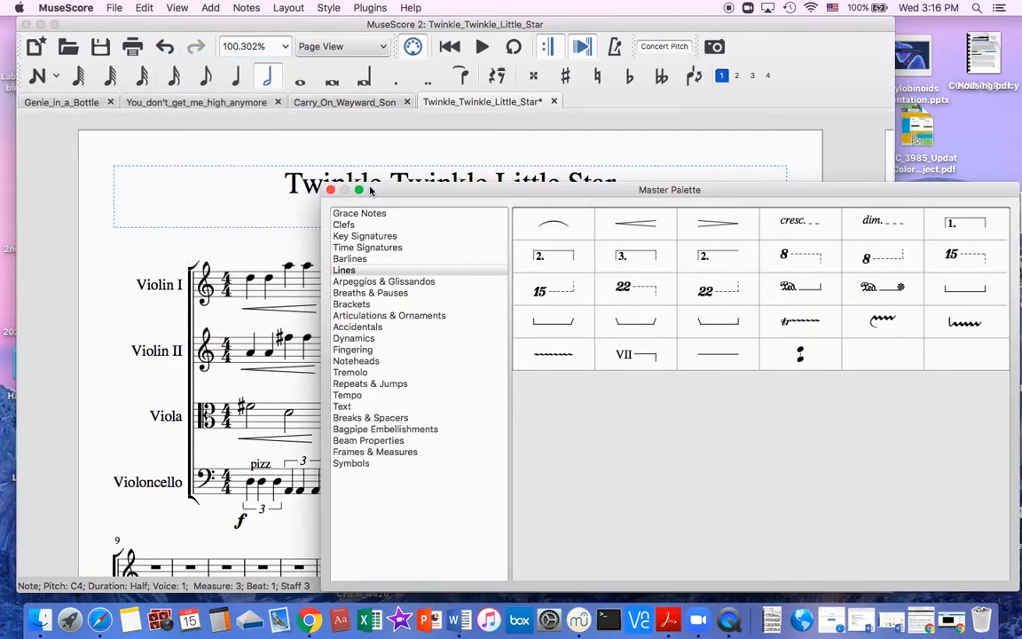
pyautogui.click(330, 190)
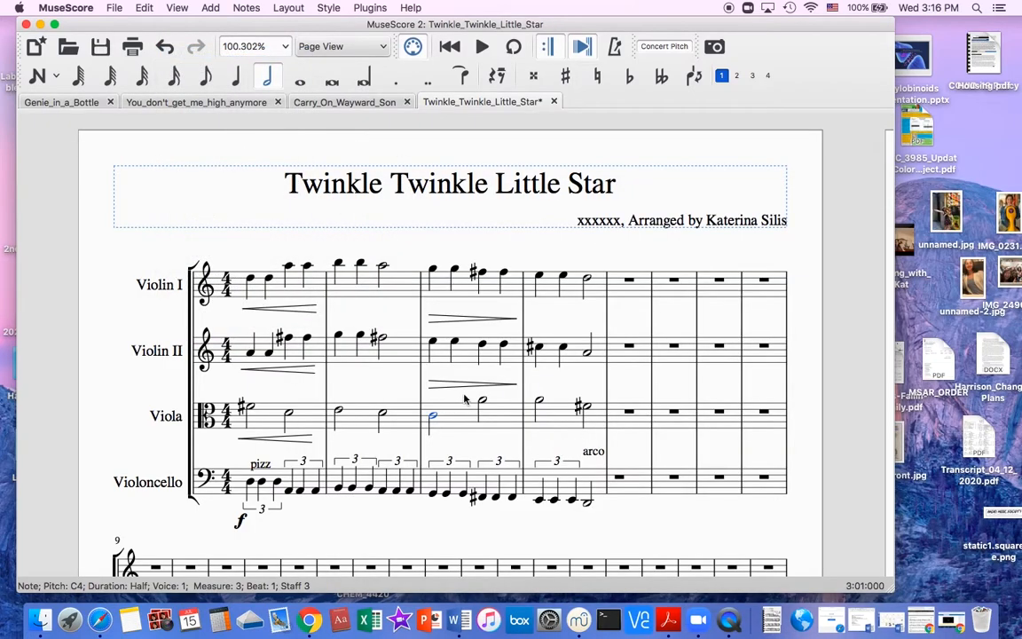
pyautogui.click(246, 8)
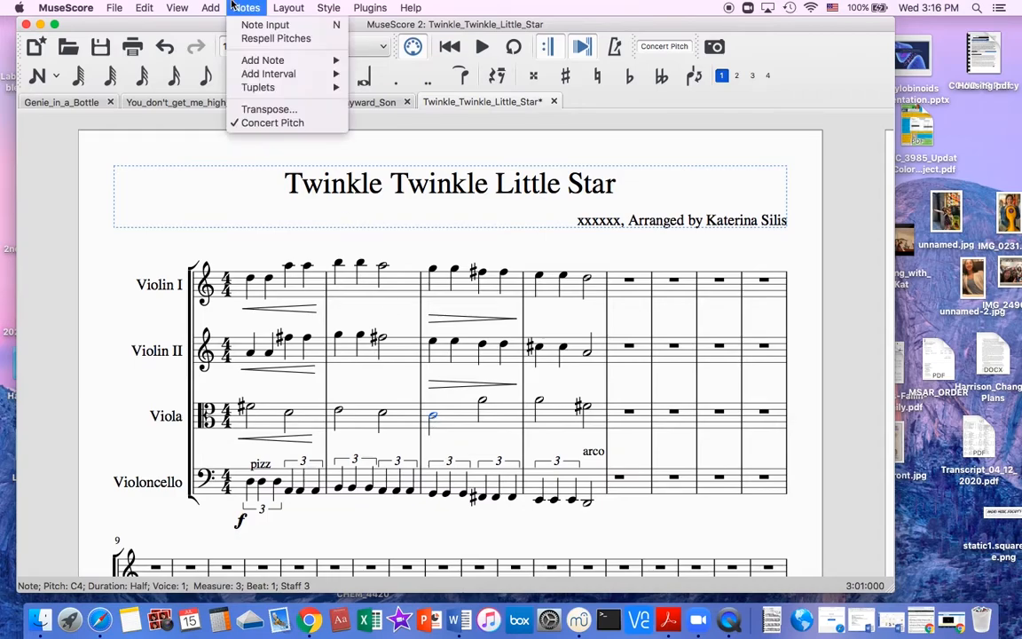
pyautogui.click(209, 51)
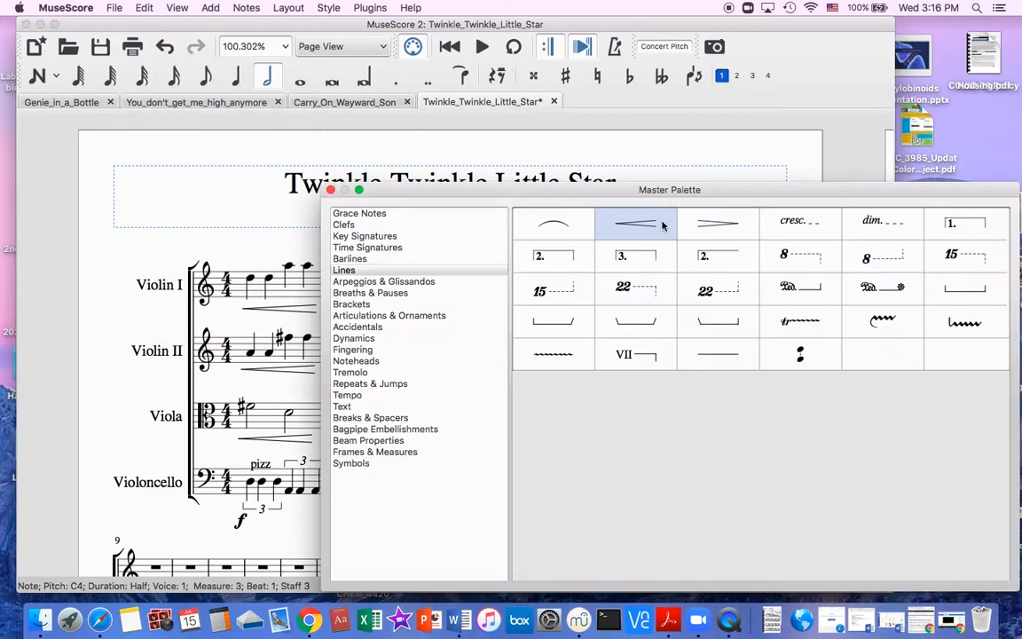
pyautogui.click(330, 190)
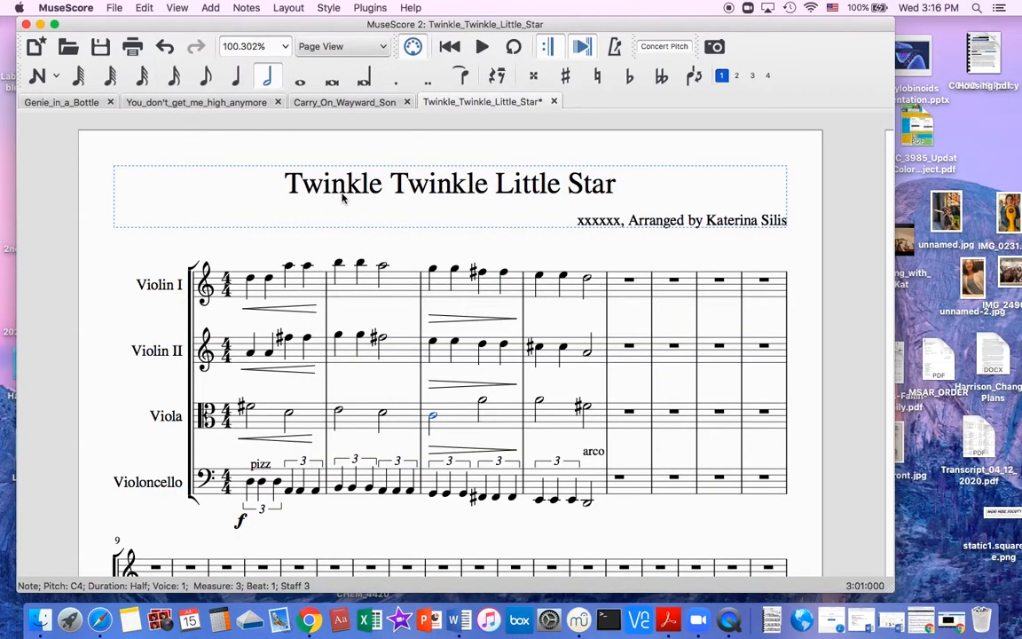
# Raise the Viola's measure 3 decrescendo hairpin closer to its staff, and shift the Violoncello fermata in measure 4 slightly to the right.
pyautogui.click(485, 439)
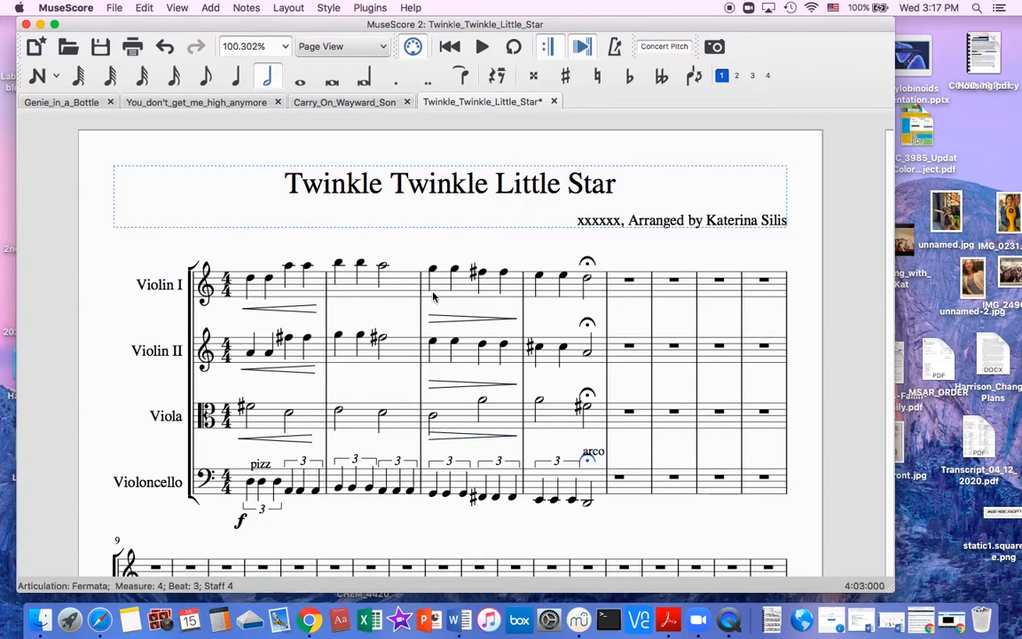
pyautogui.moveTo(589, 462); pyautogui.dragTo(594, 465)
# Try a tie and a slur starting from the first Violin I note of measure 3, and remove each.
pyautogui.click(433, 269)
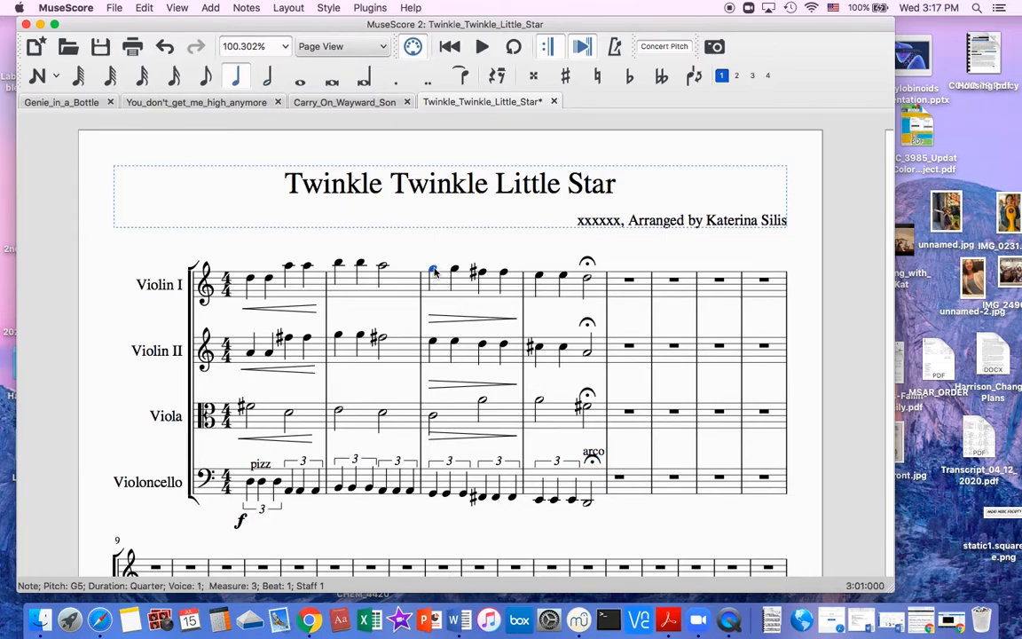
pyautogui.click(463, 78)
pyautogui.press('super+z')
pyautogui.click(433, 271)
pyautogui.press('s')
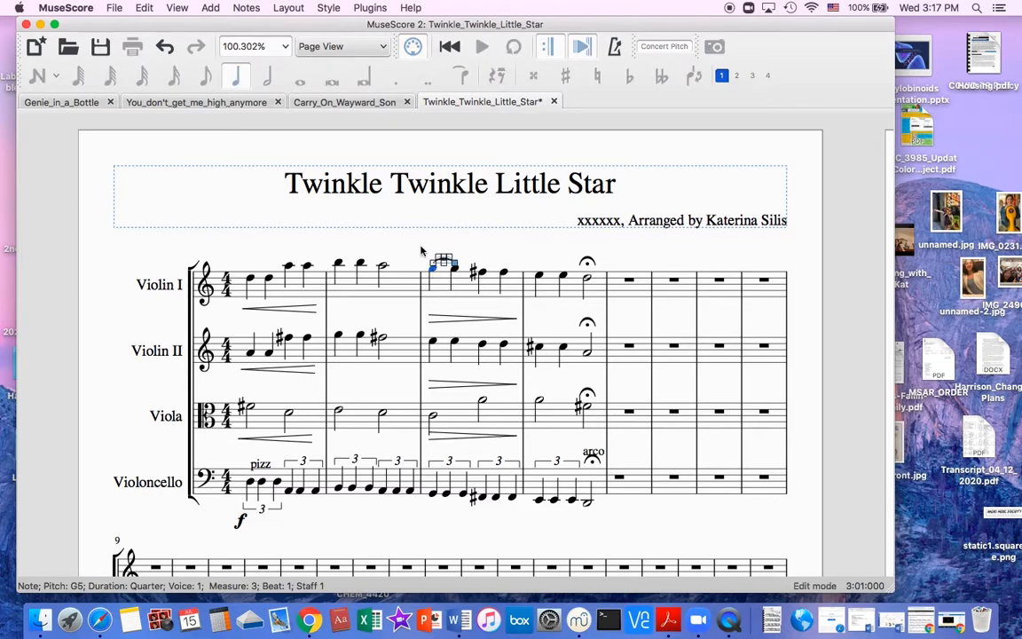
pyautogui.press('Escape')
pyautogui.click(445, 263)
pyautogui.press('Delete')
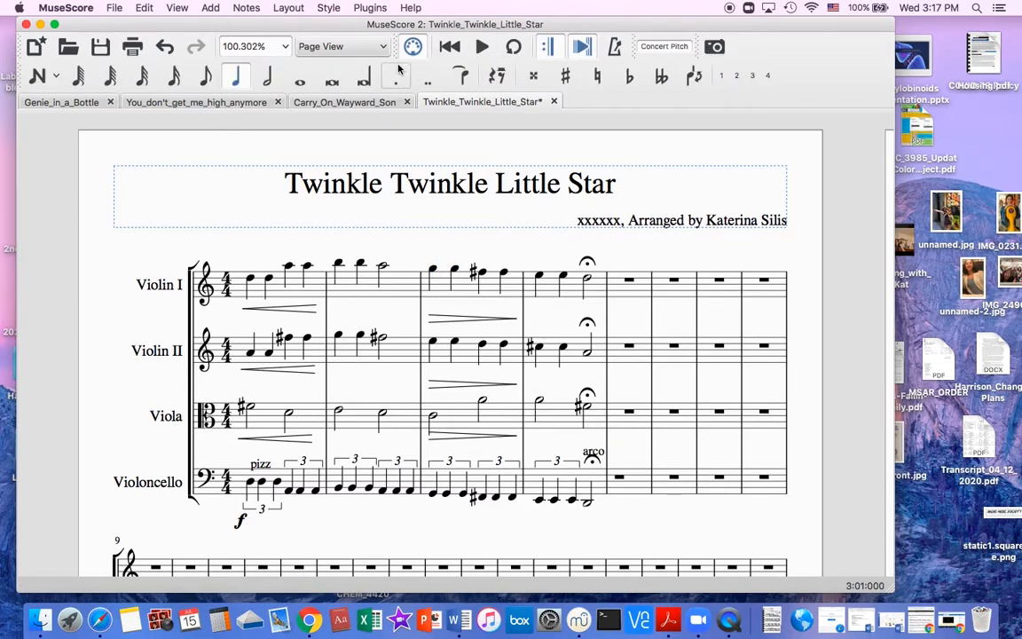
# Try a tie and a dotted quarter duration on the Violin I half note in measure 2, and restore the half note.
pyautogui.click(383, 269)
pyautogui.press('s')
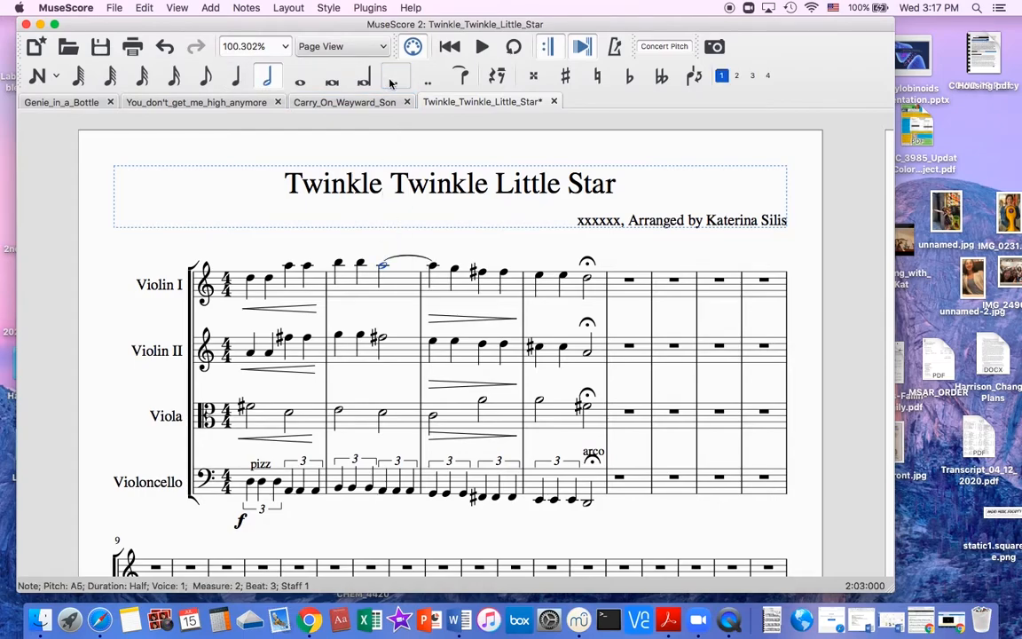
pyautogui.press('5')
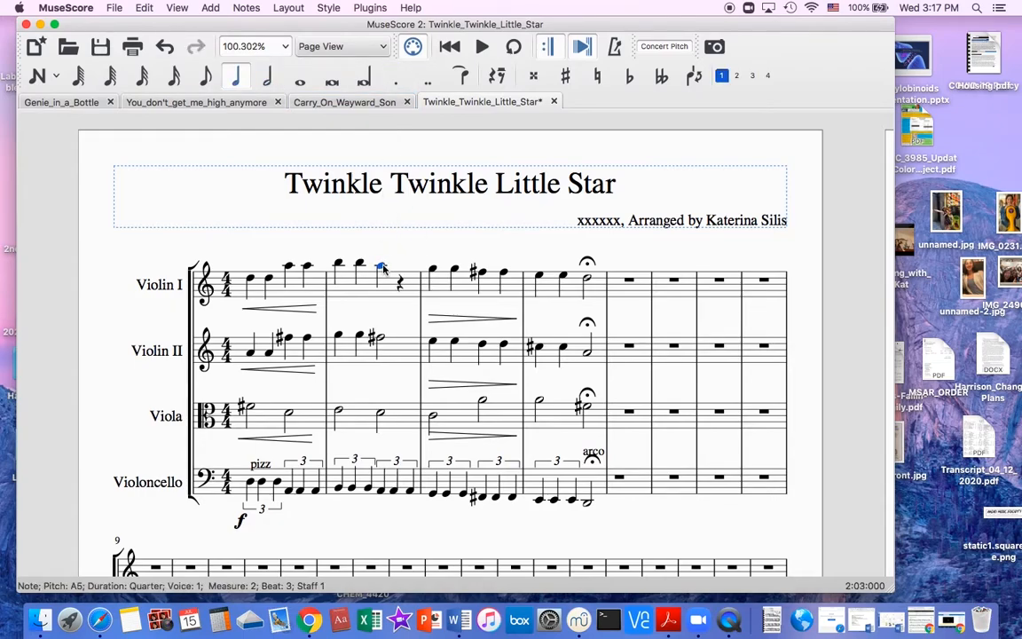
pyautogui.click(397, 81)
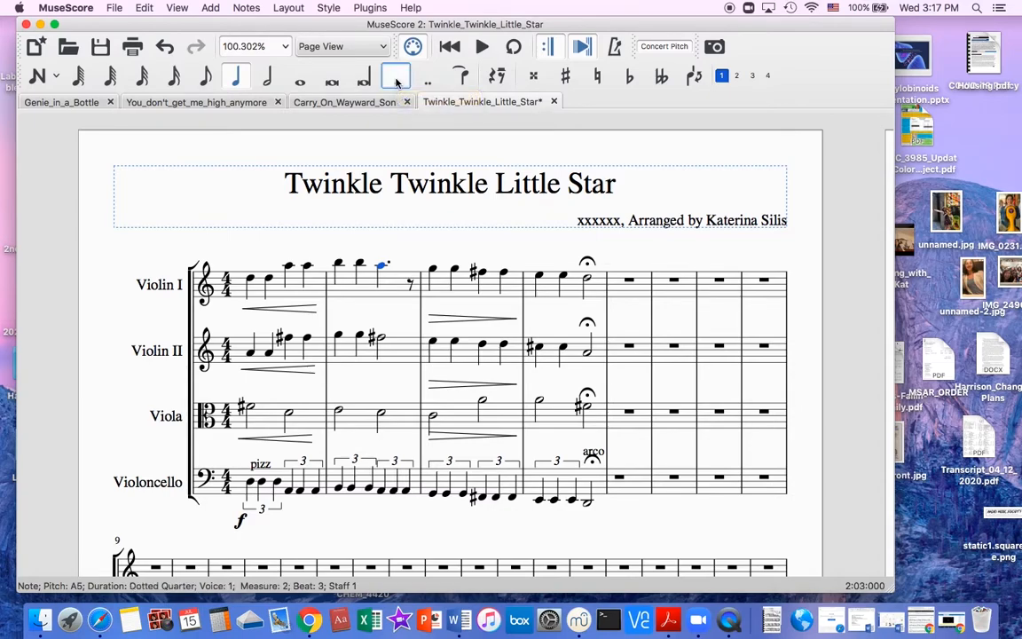
pyautogui.press('super+z')
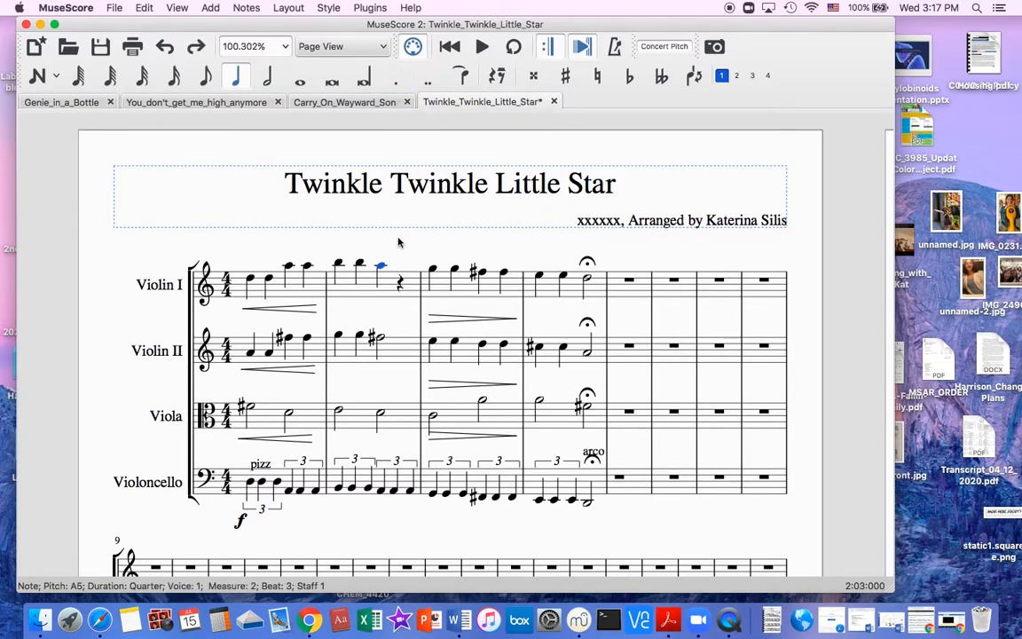
pyautogui.press('6')
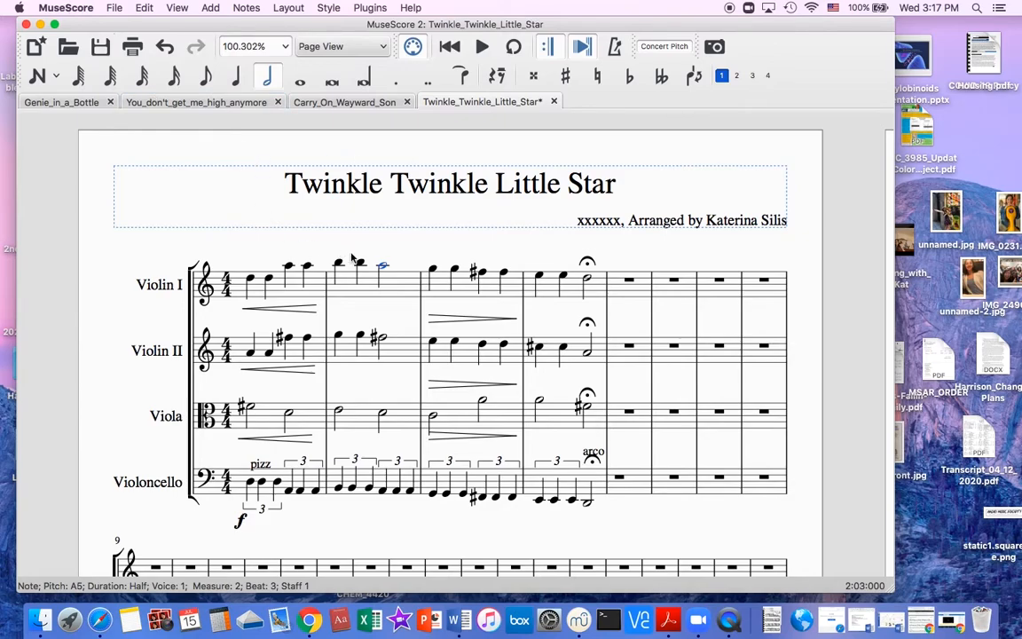
# Save the score, and create separate parts for Violin I, Violin II, Viola and Violoncello.
pyautogui.press('super+s')
pyautogui.click(113, 8)
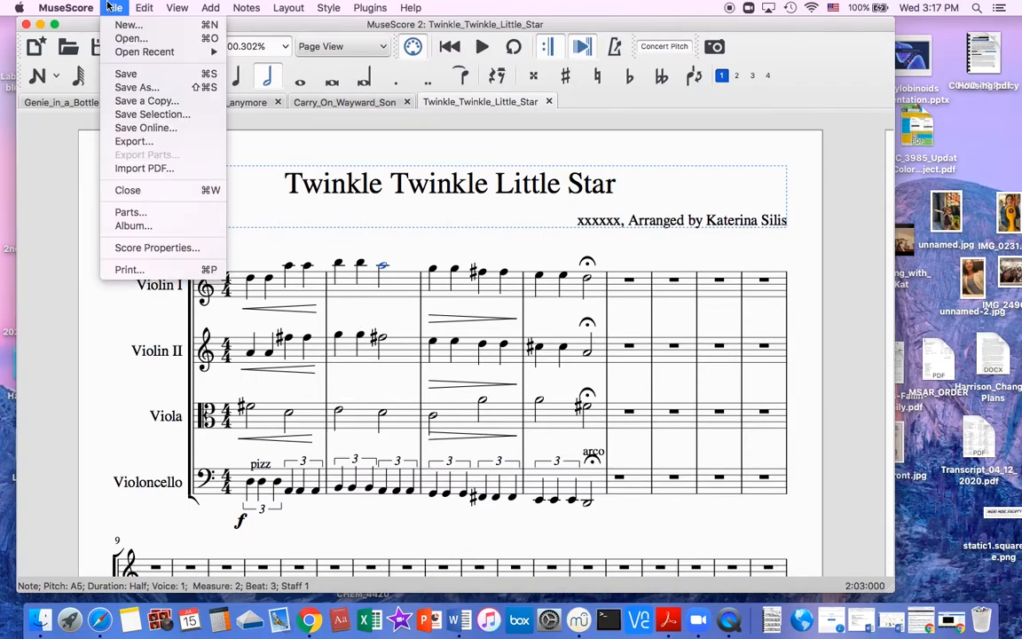
pyautogui.click(162, 212)
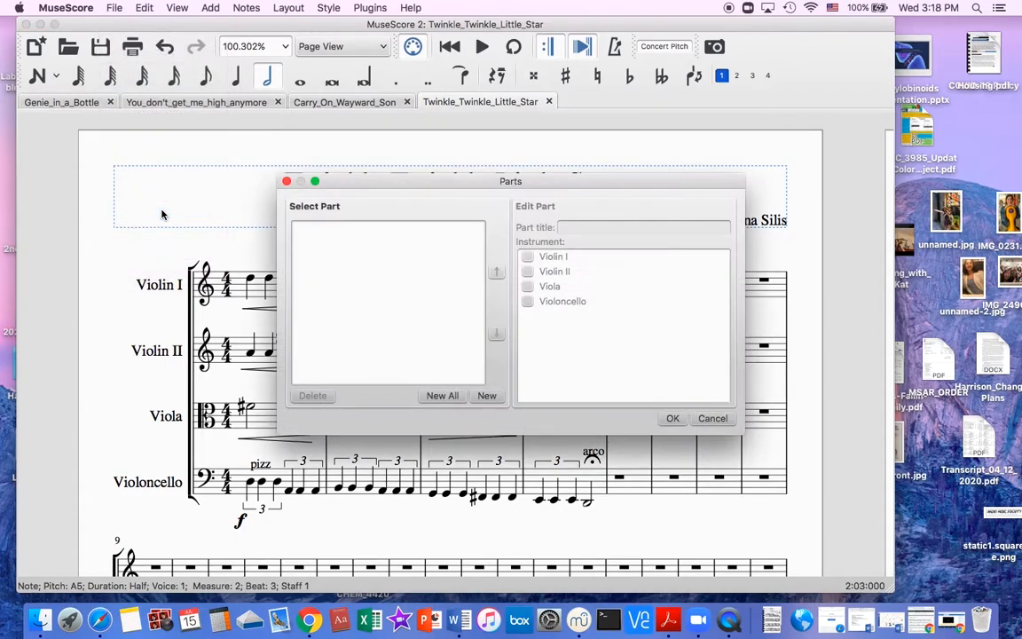
pyautogui.click(442, 396)
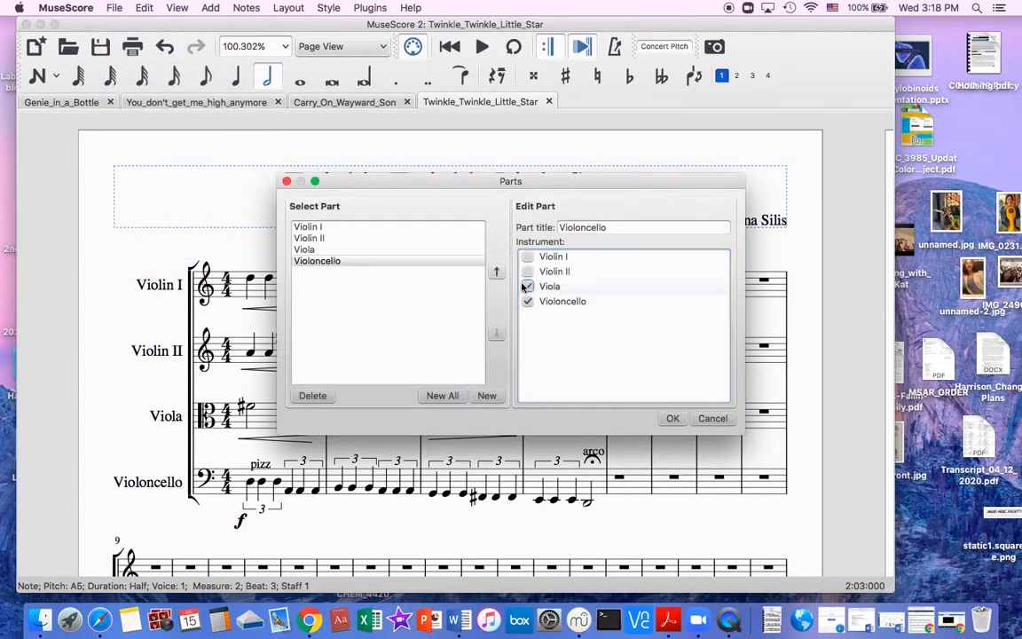
pyautogui.click(671, 418)
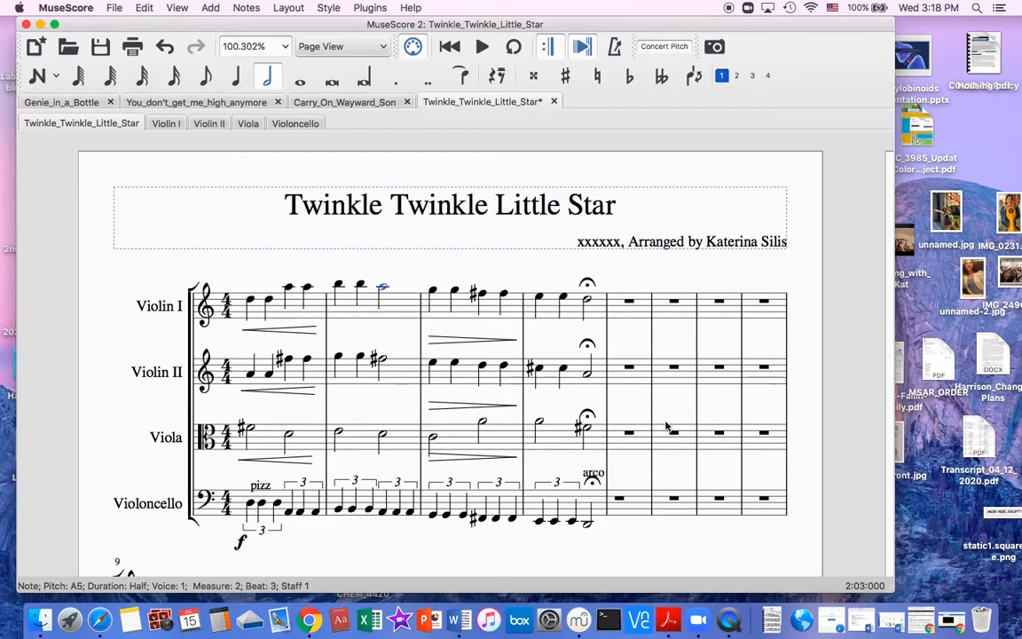
pyautogui.press('super+s')
# View the Violoncello part, and export the full score's parts as PDF files to the Desktop.
pyautogui.click(286, 124)
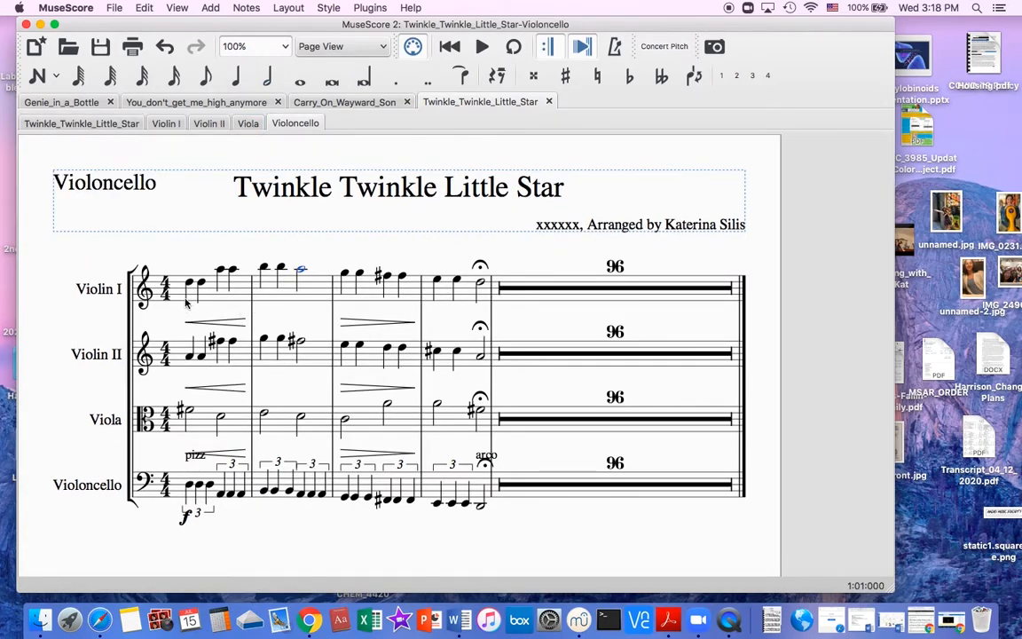
pyautogui.click(72, 121)
pyautogui.click(115, 7)
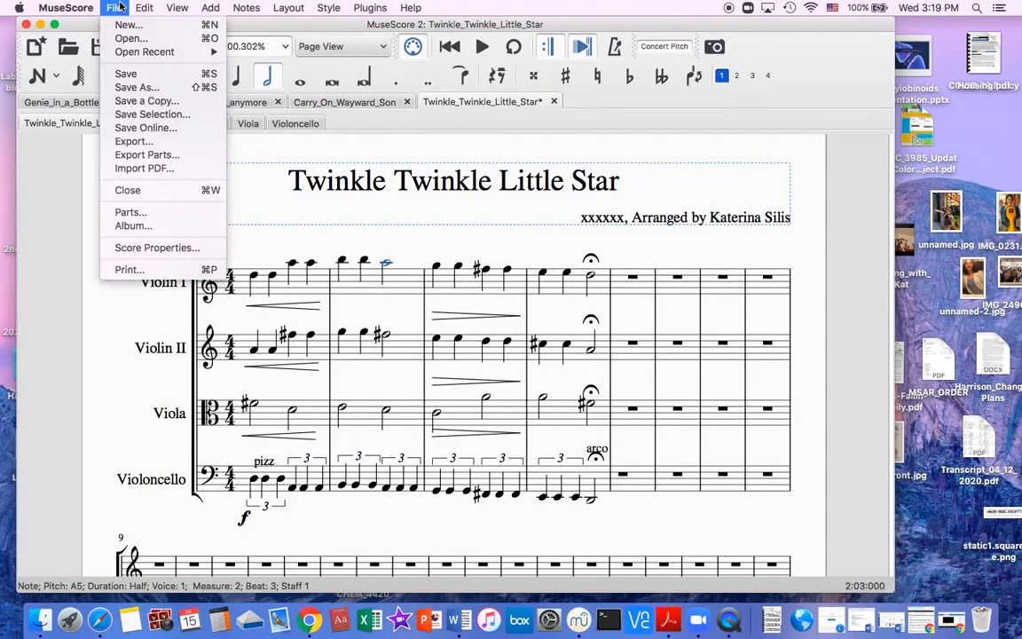
pyautogui.click(148, 156)
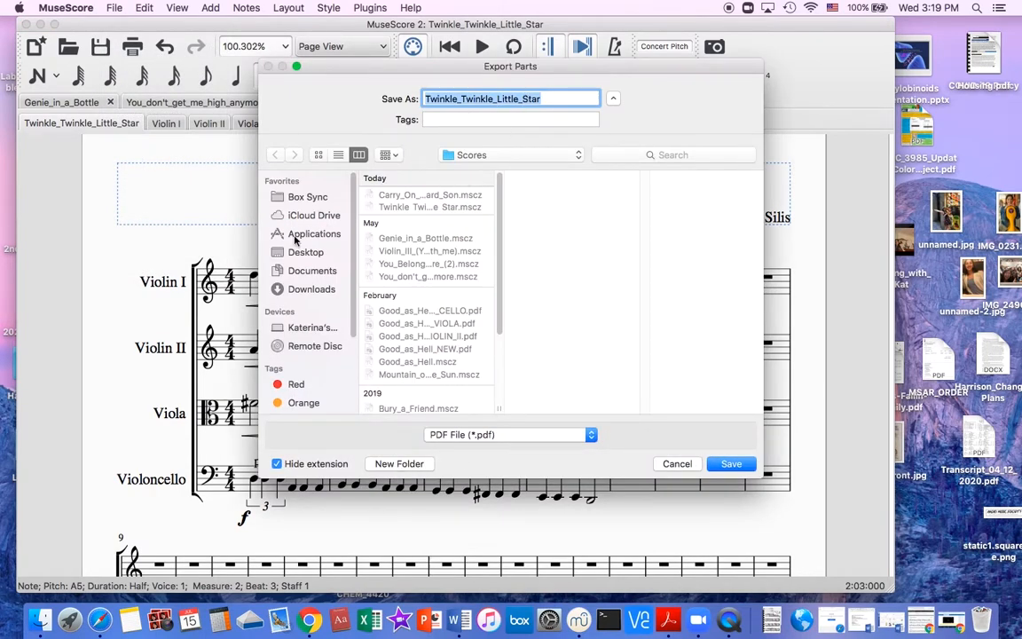
pyautogui.click(310, 258)
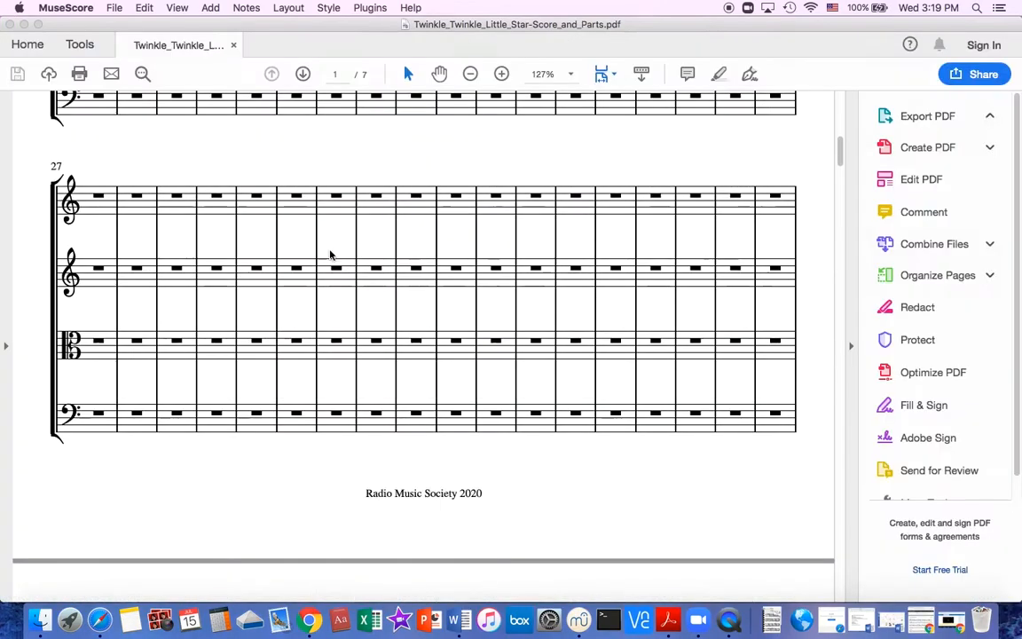
# Look through the pages of the exported Twinkle_Twinkle_Little_Star-Score_and_Parts.pdf, and close it along with the Acrobat Reader window.
pyautogui.scroll(-20, 330, 256)
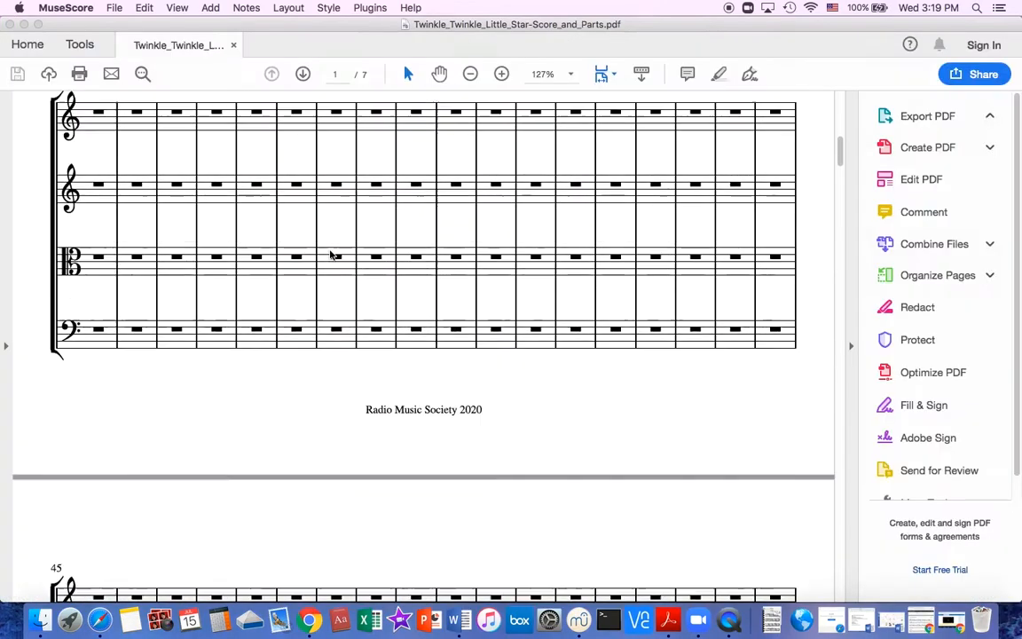
pyautogui.scroll(-20, 330, 255)
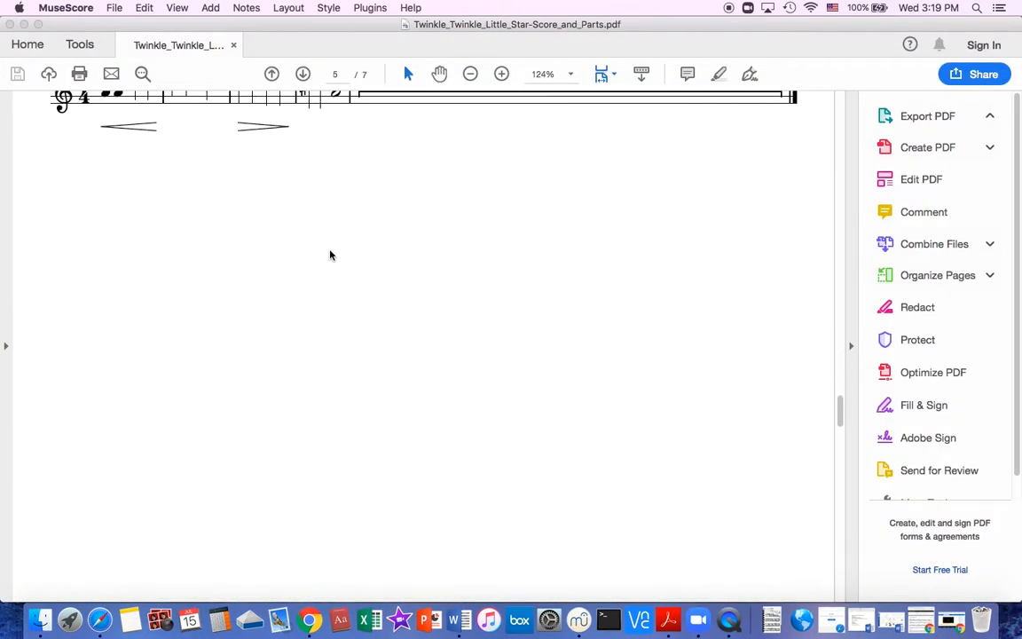
pyautogui.scroll(-3, 330, 256)
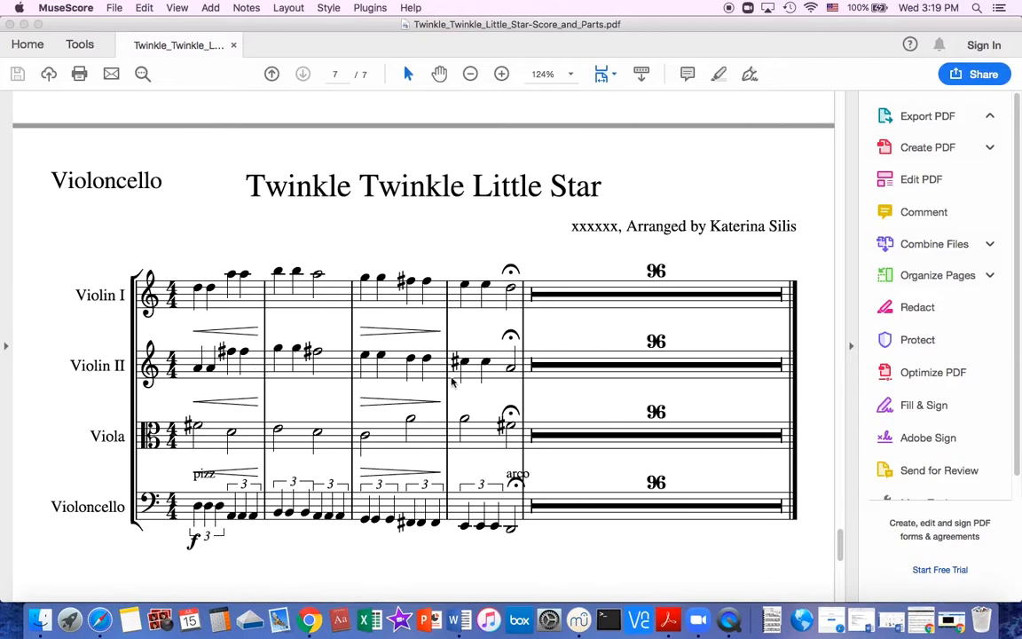
pyautogui.click(233, 44)
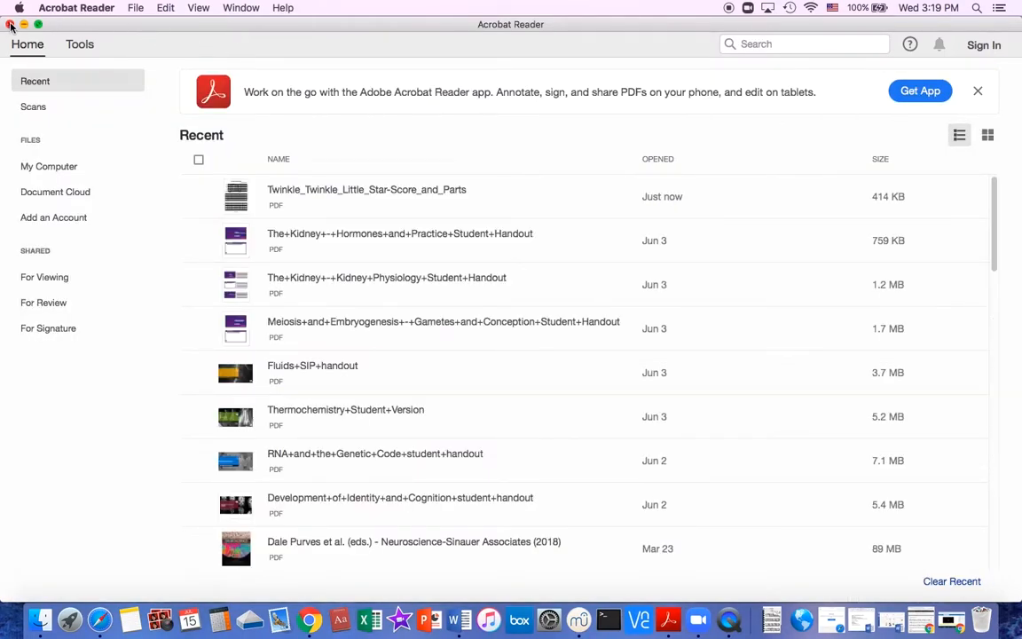
pyautogui.click(10, 24)
# Play back measures 1 to 4 from the first Violin I note with the volume raised, stop playback and clear the selection.
pyautogui.scroll(-10, 451, 388)
pyautogui.scroll(15, 450, 388)
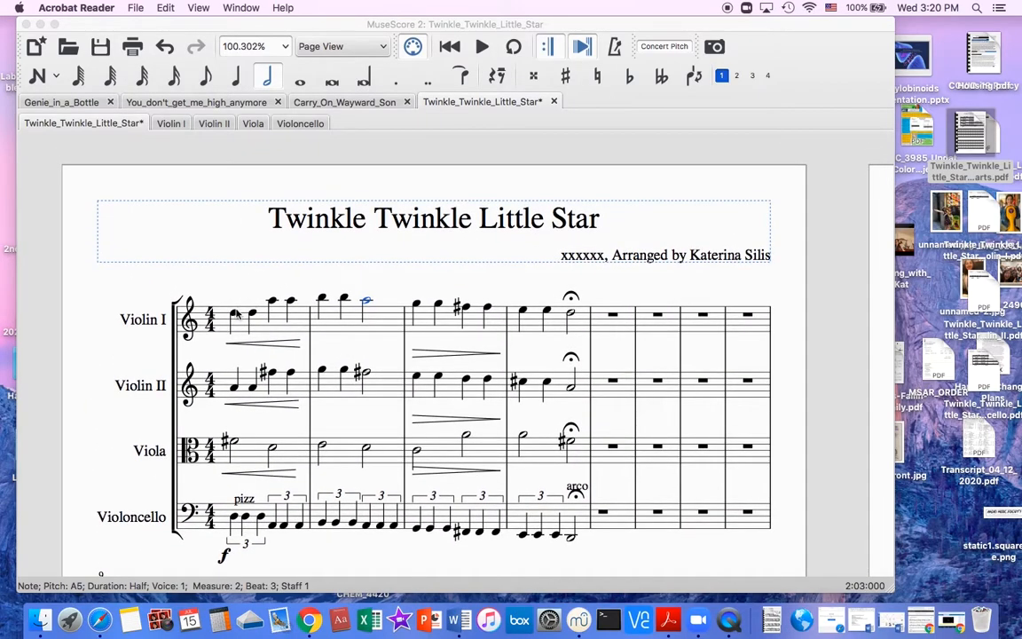
pyautogui.click(234, 314)
pyautogui.press('space')
pyautogui.press('XF86AudioRaiseVolume')
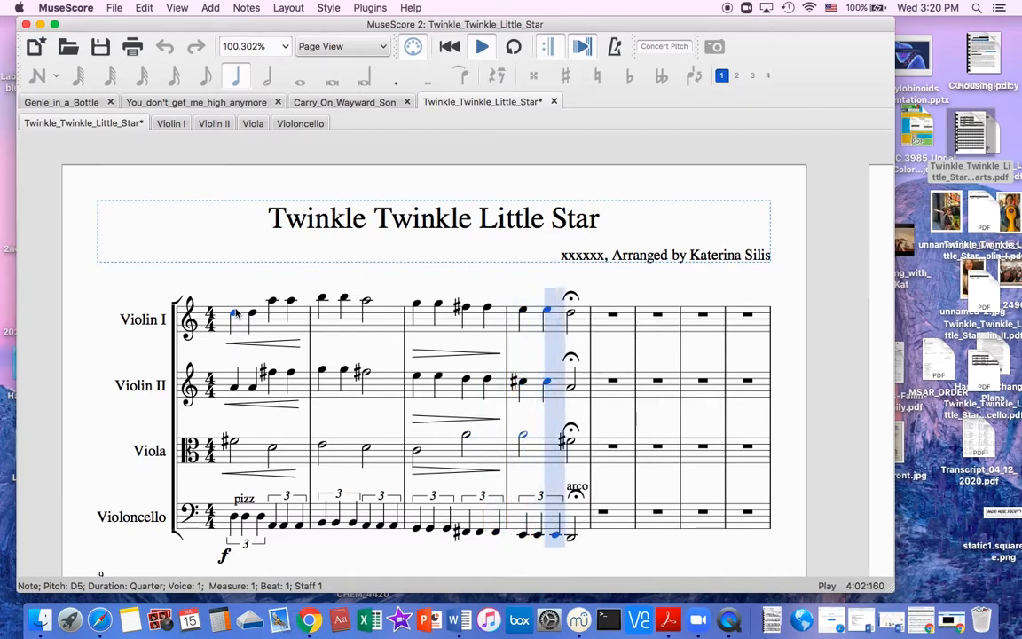
pyautogui.press('space')
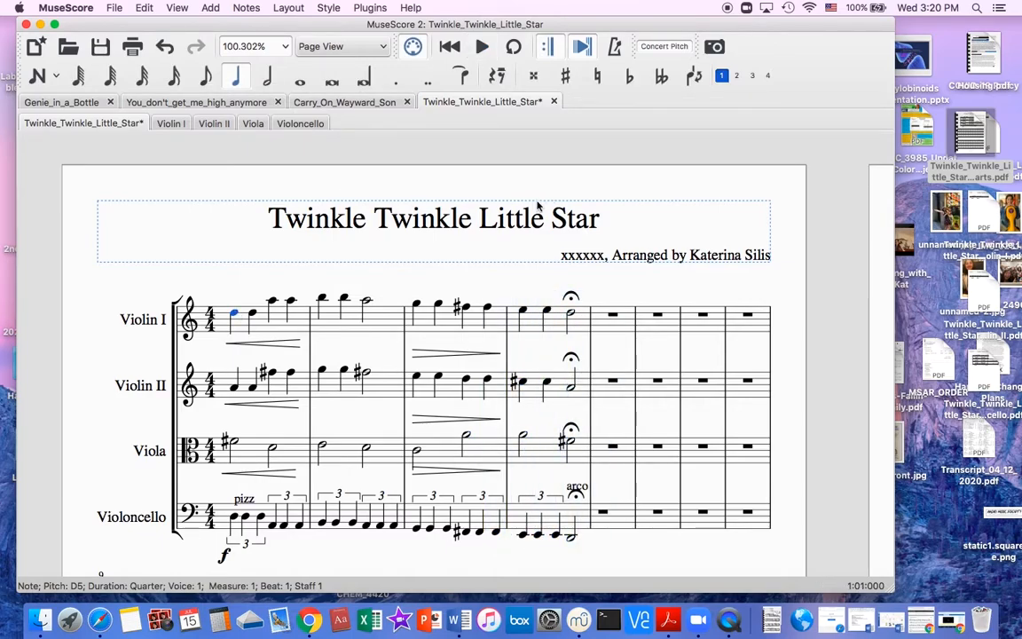
pyautogui.click(491, 275)
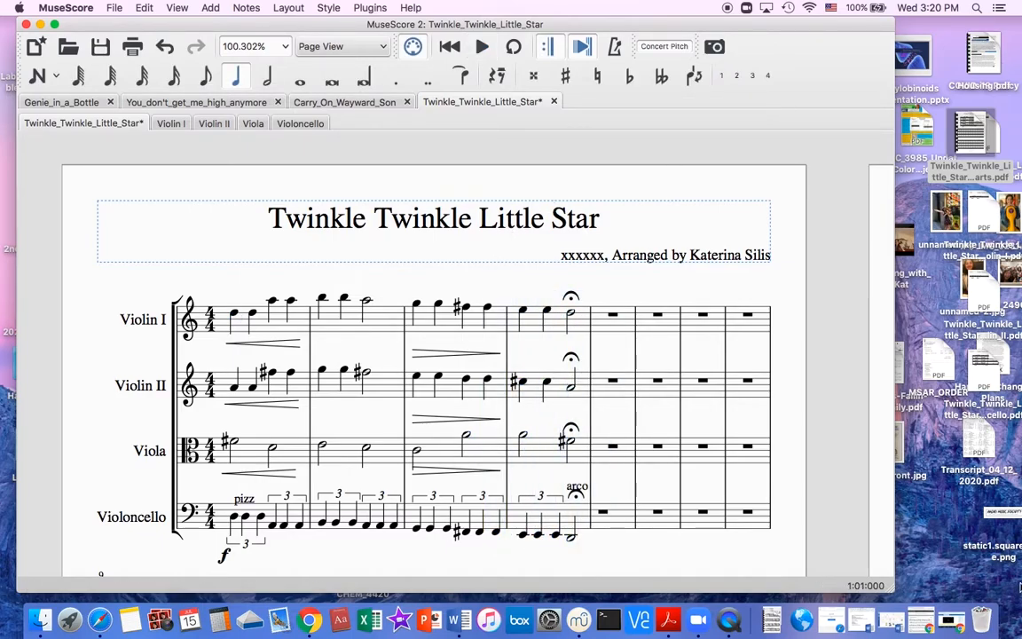
# Check the Violin I part, return to the full score and save it.
pyautogui.click(169, 125)
pyautogui.click(100, 125)
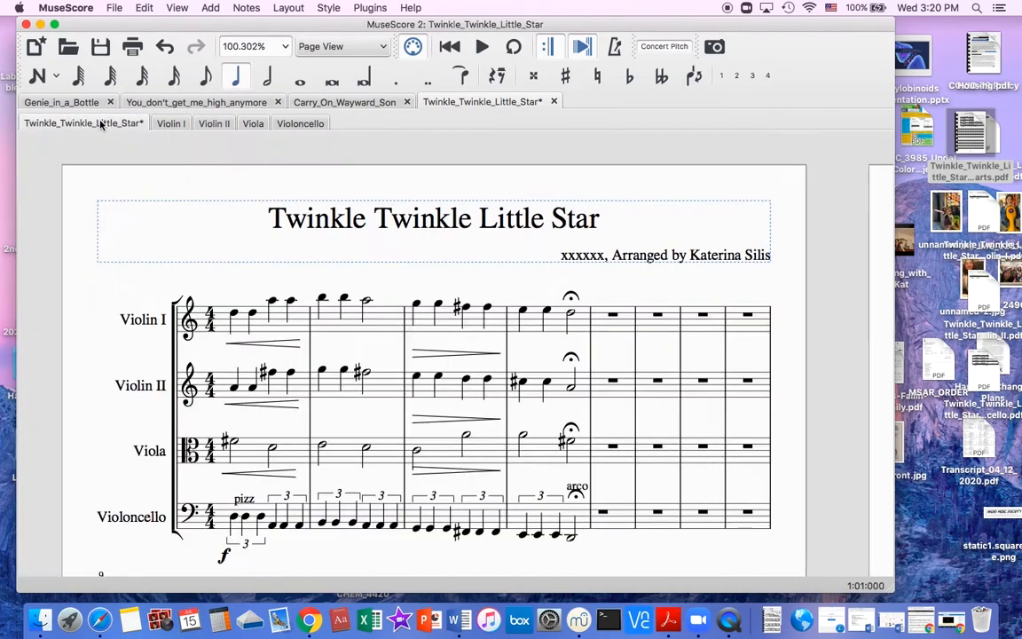
pyautogui.press('super+s')
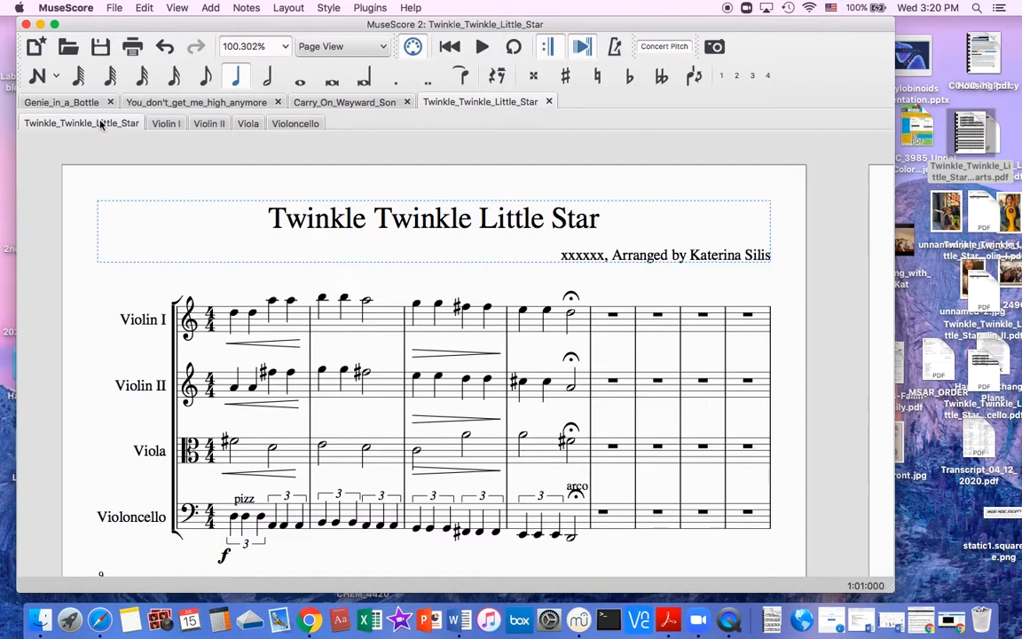